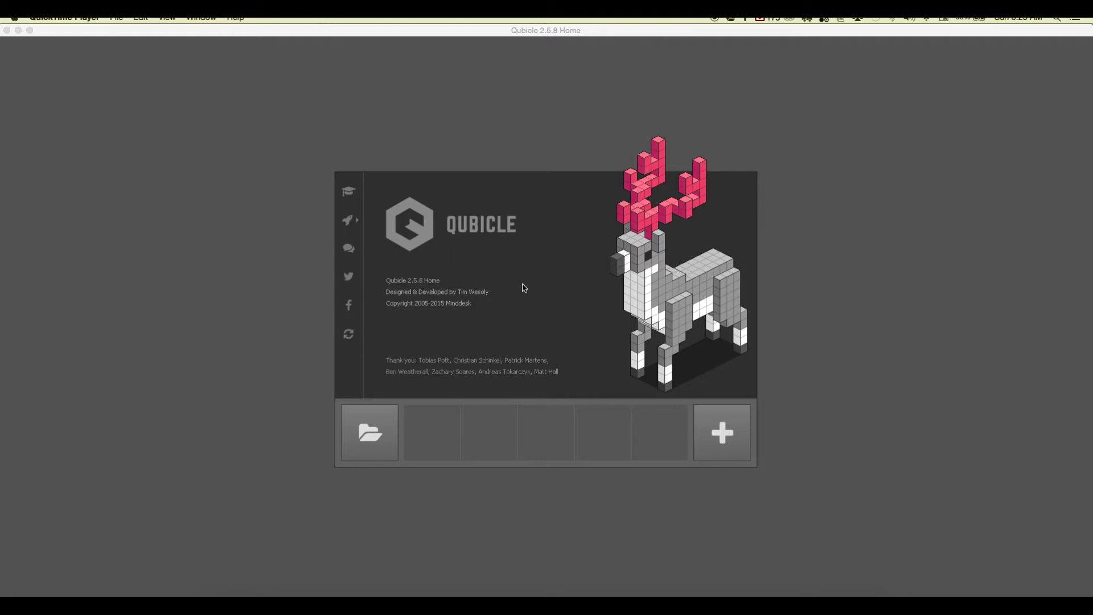
Create a new model and delete its default 50 x 50 x 50 matrix.
click(726, 432)
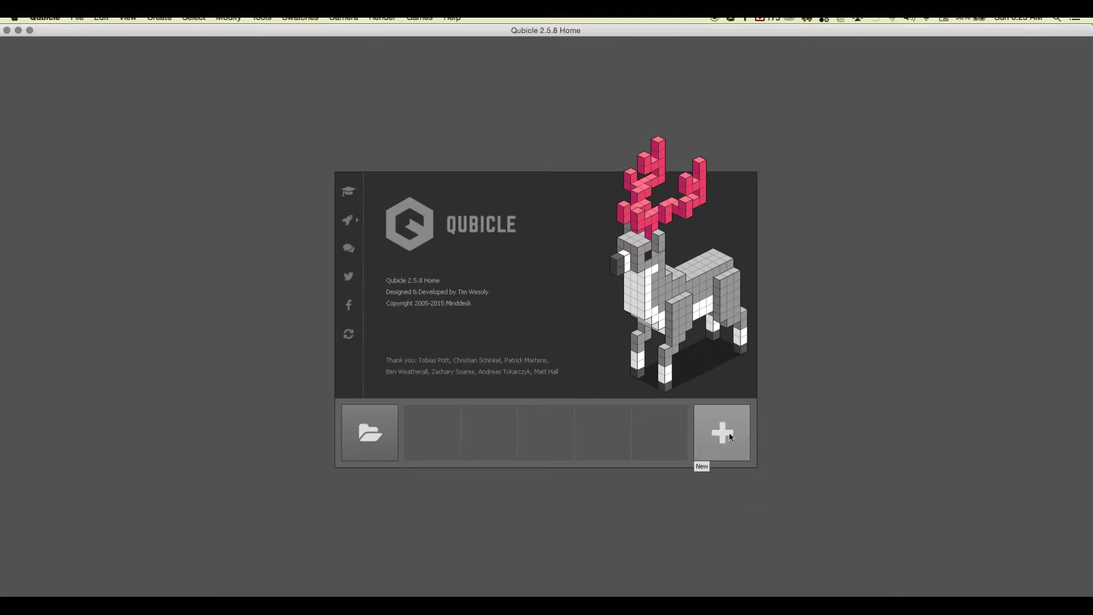
click(730, 437)
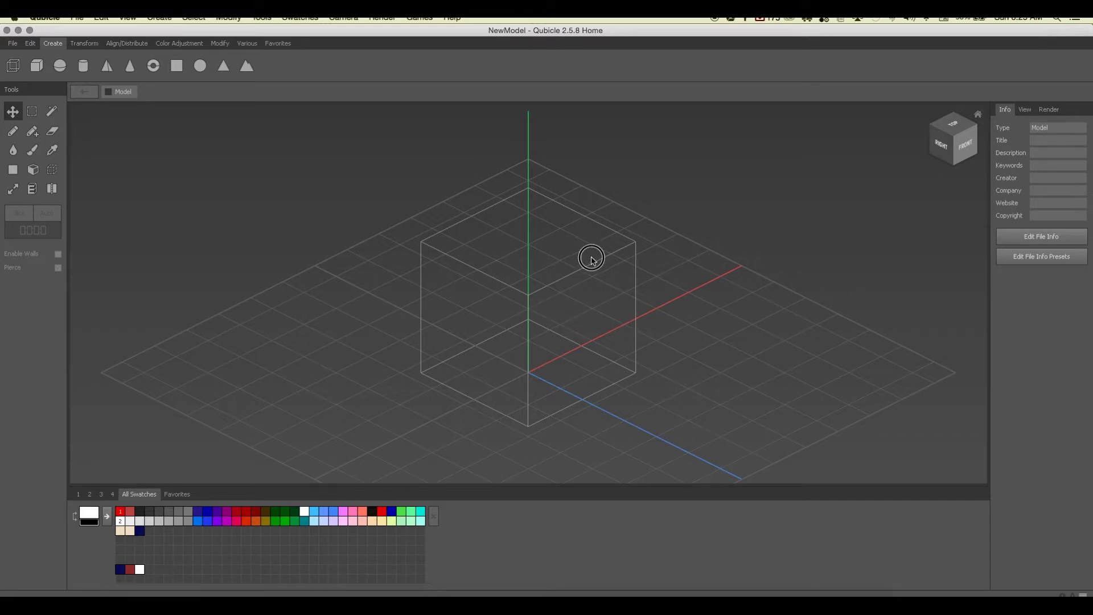
click(583, 275)
drag(584, 276, 610, 281)
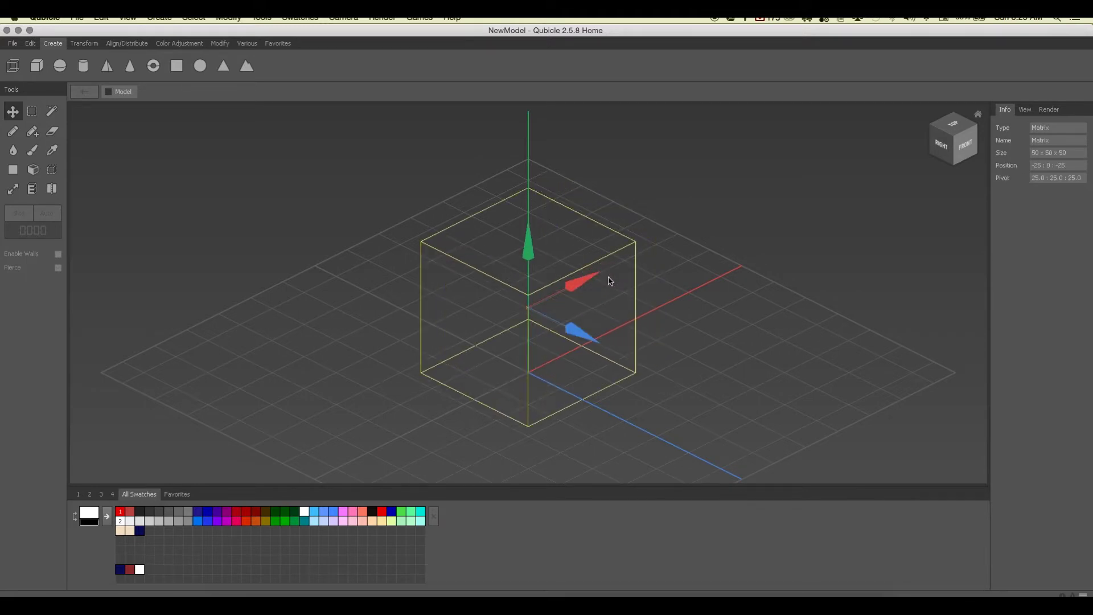
click(613, 237)
click(610, 263)
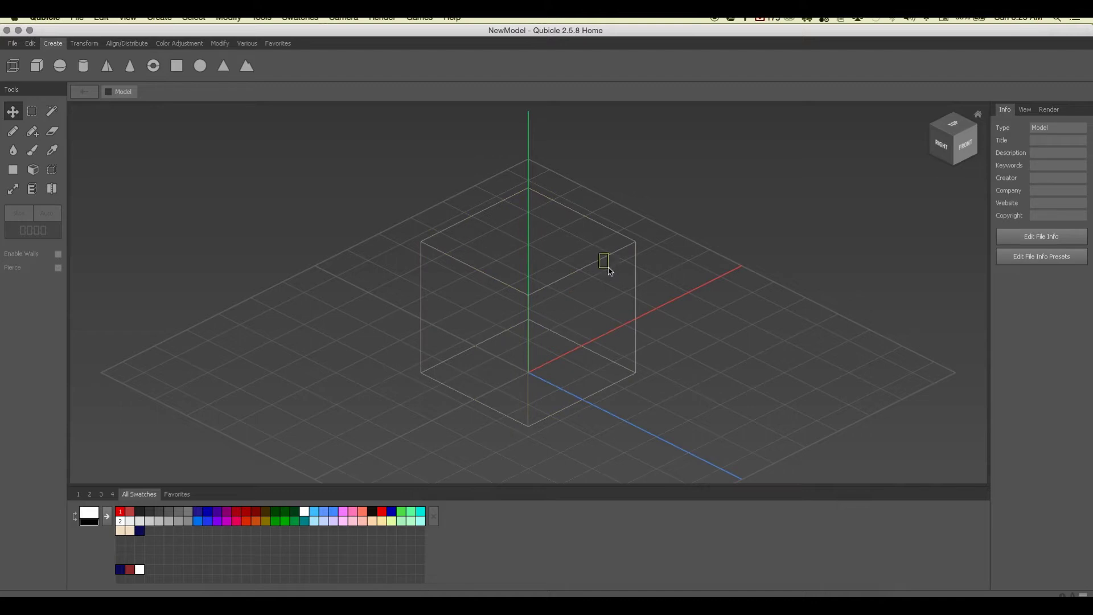
key(Delete)
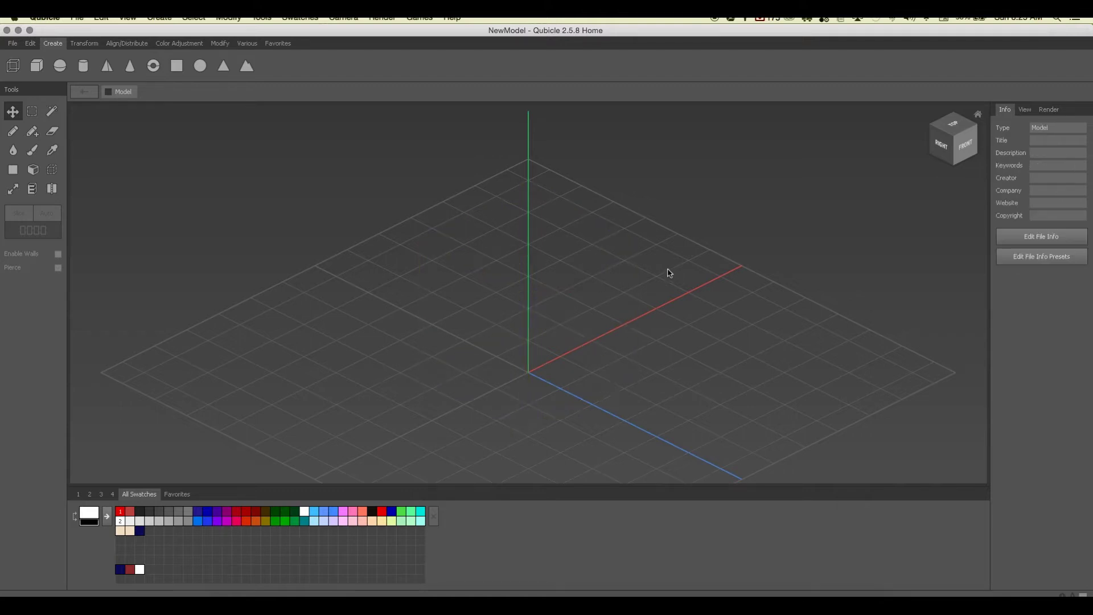
Create a white 14 x 14 x 14 box and move it to about position -2 : 0 : -11 near the origin.
click(43, 66)
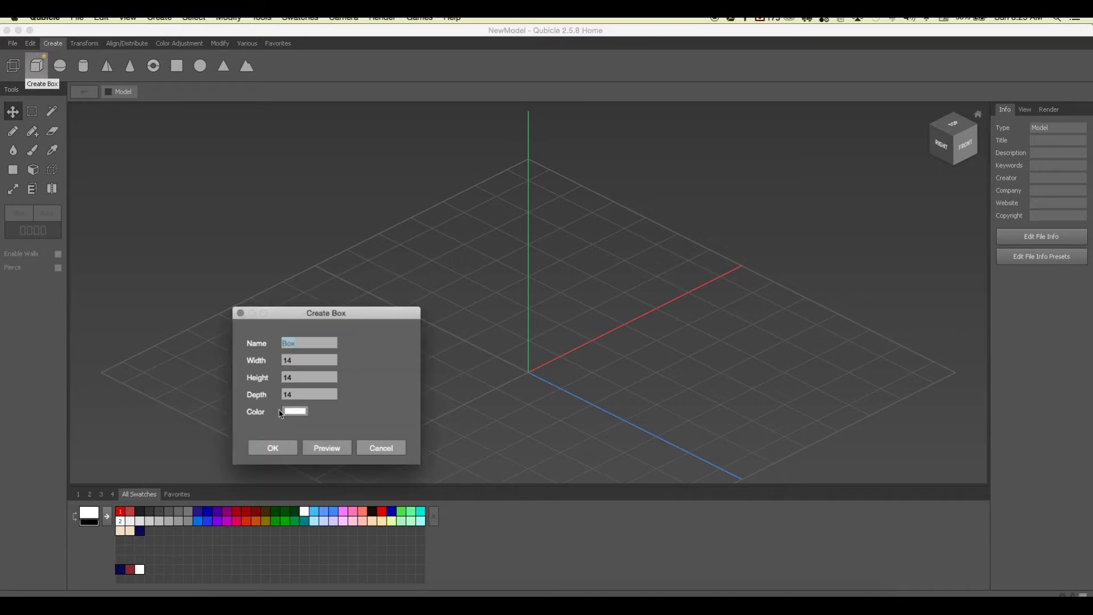
click(276, 456)
click(512, 361)
click(512, 349)
click(573, 329)
drag(573, 329, 480, 320)
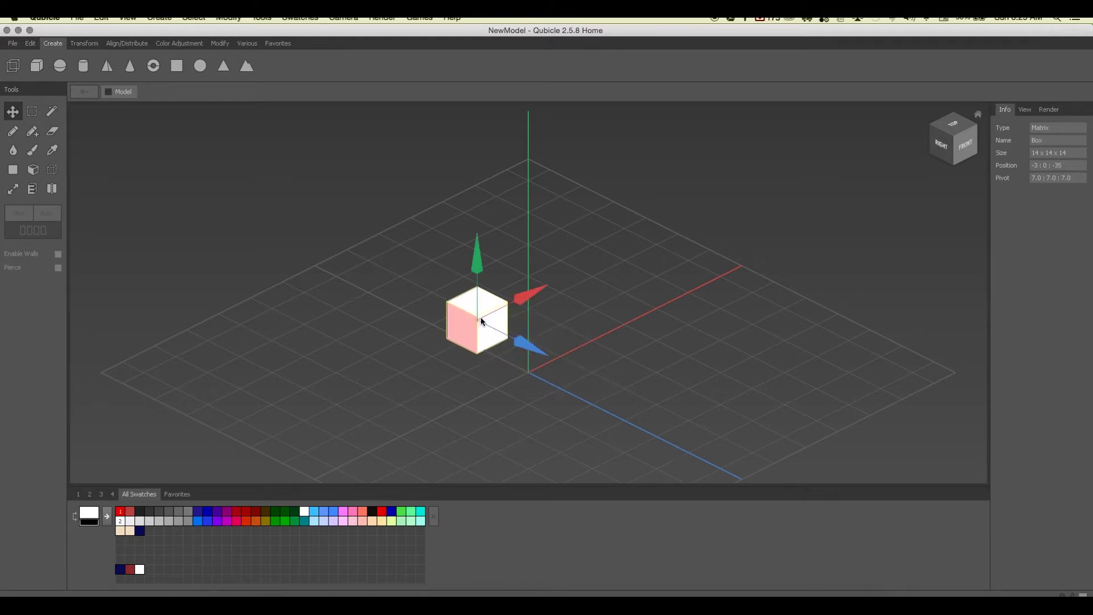
drag(536, 345, 588, 398)
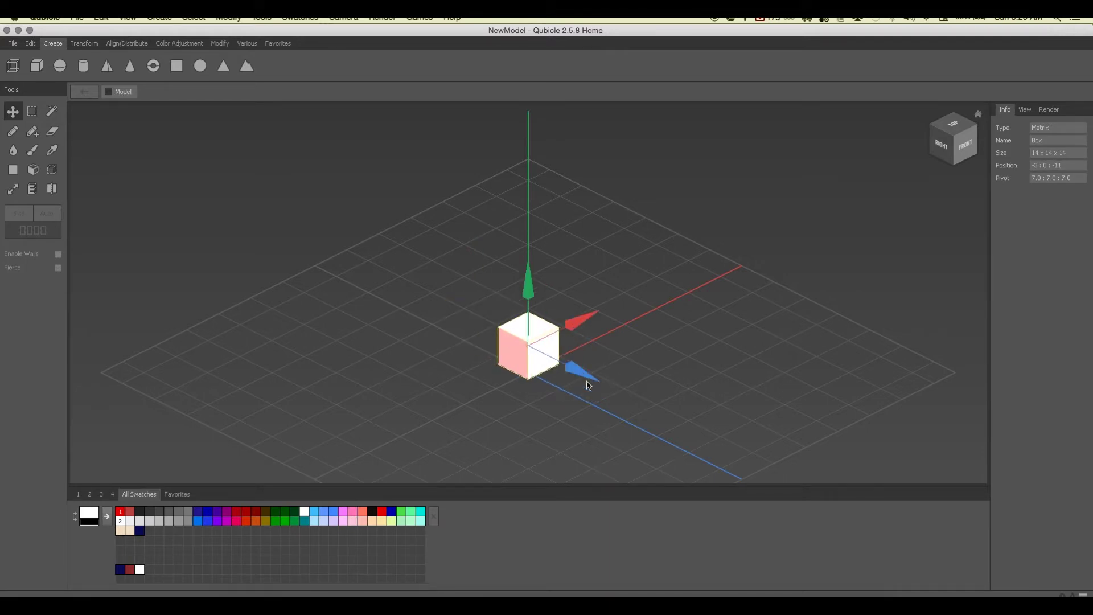
mouse_move(528, 348)
mouse_down()
mouse_move(586, 317)
mouse_move(530, 356)
mouse_up()
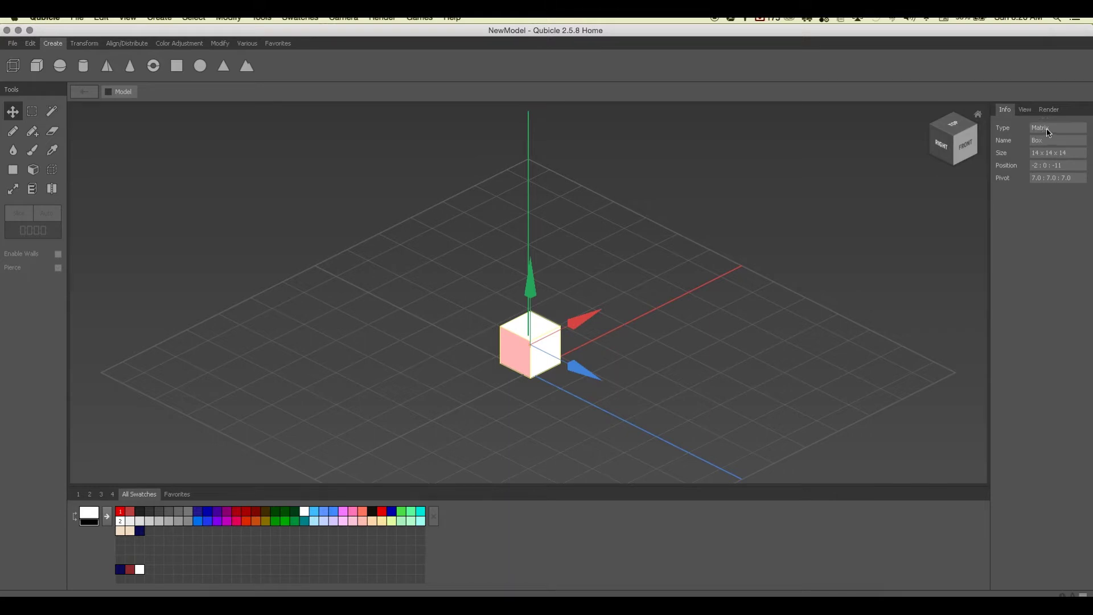
Rename the white box.
click(1036, 143)
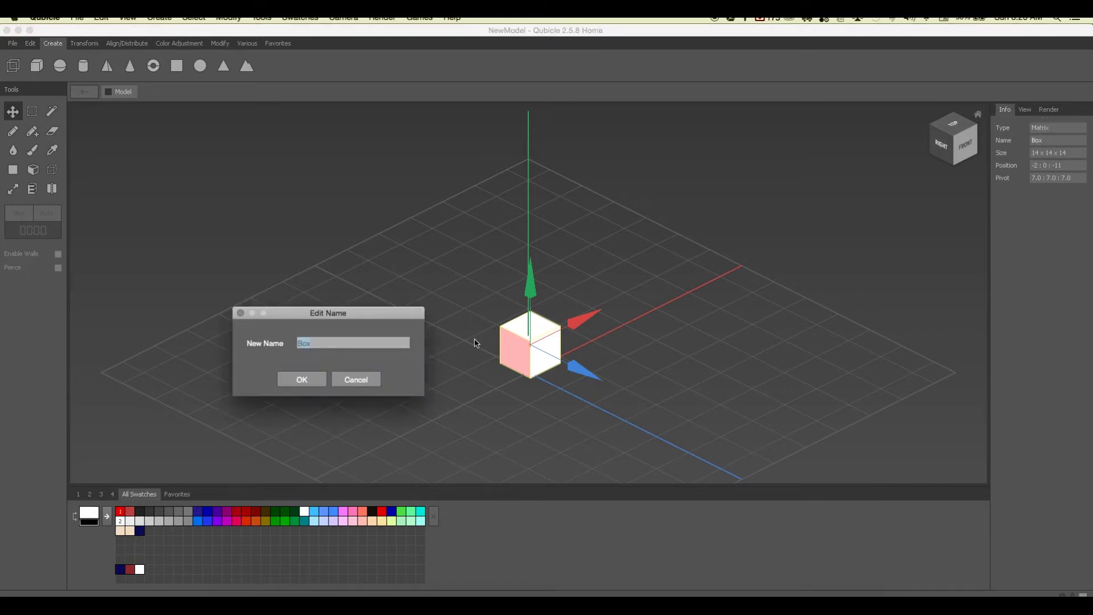
text(A)
click(295, 379)
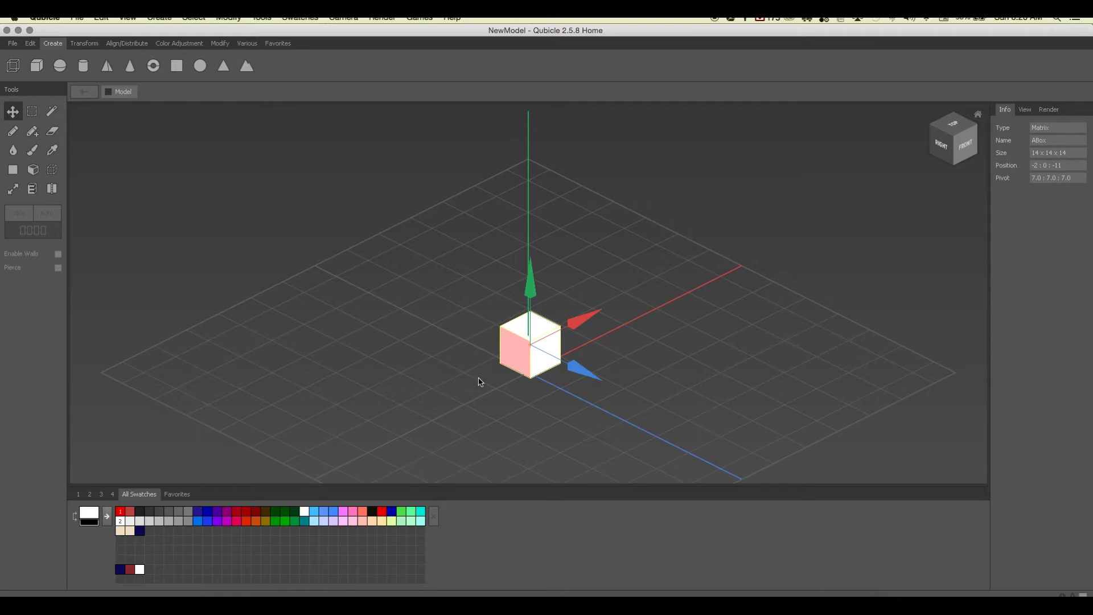
Open the white box's voxel grid, return to the model level and delete the box.
double_click(517, 353)
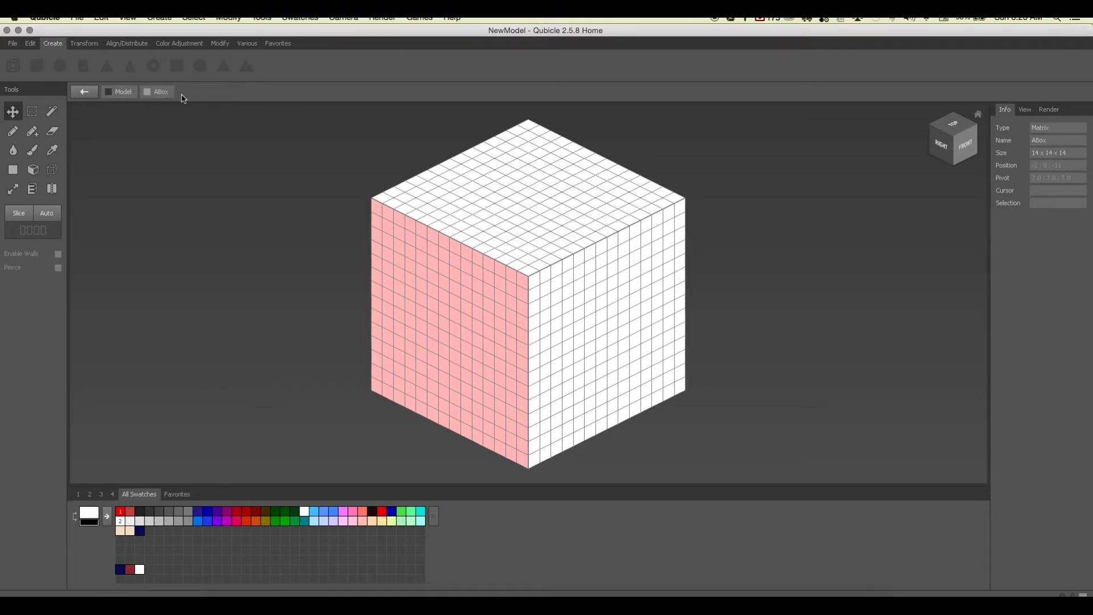
click(127, 94)
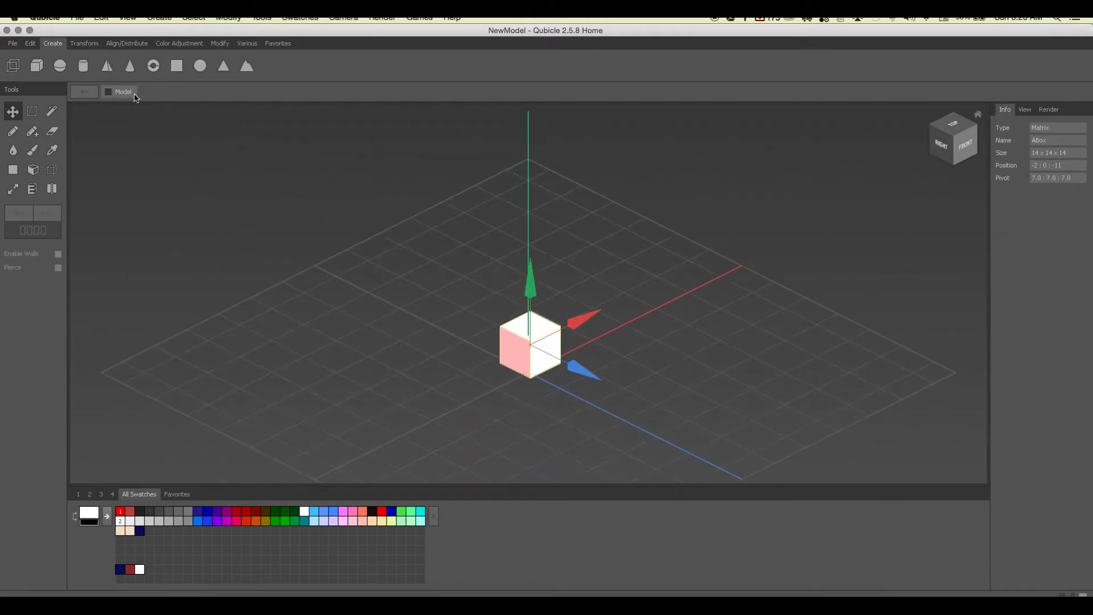
click(490, 363)
click(537, 343)
key(Delete)
Start a new box and set its color to dark grey 222222.
right_drag(605, 403, 593, 395)
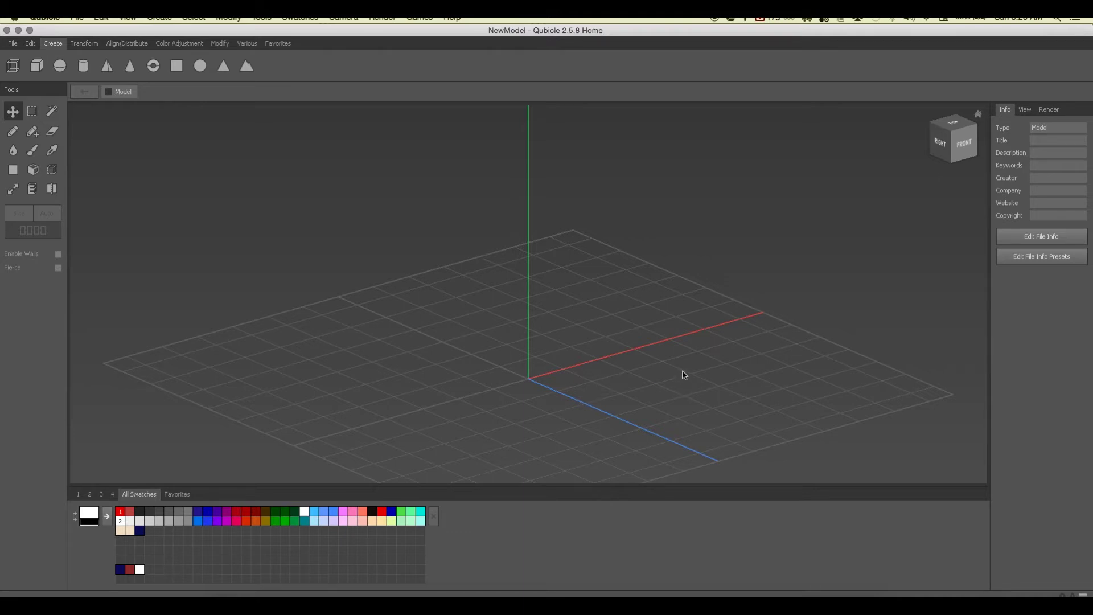
right_drag(656, 369, 666, 374)
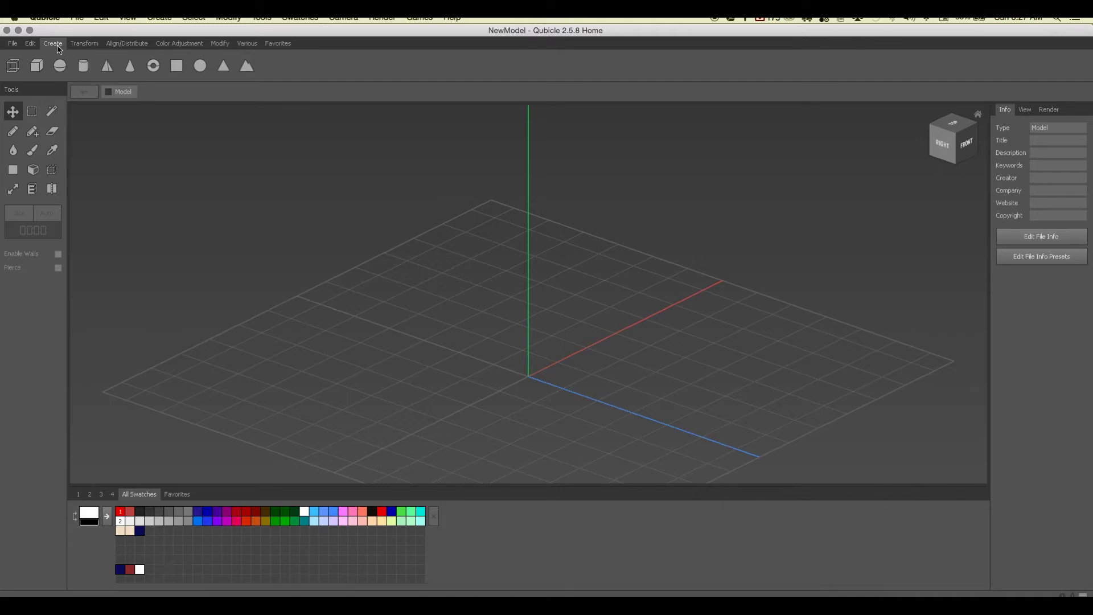
click(42, 68)
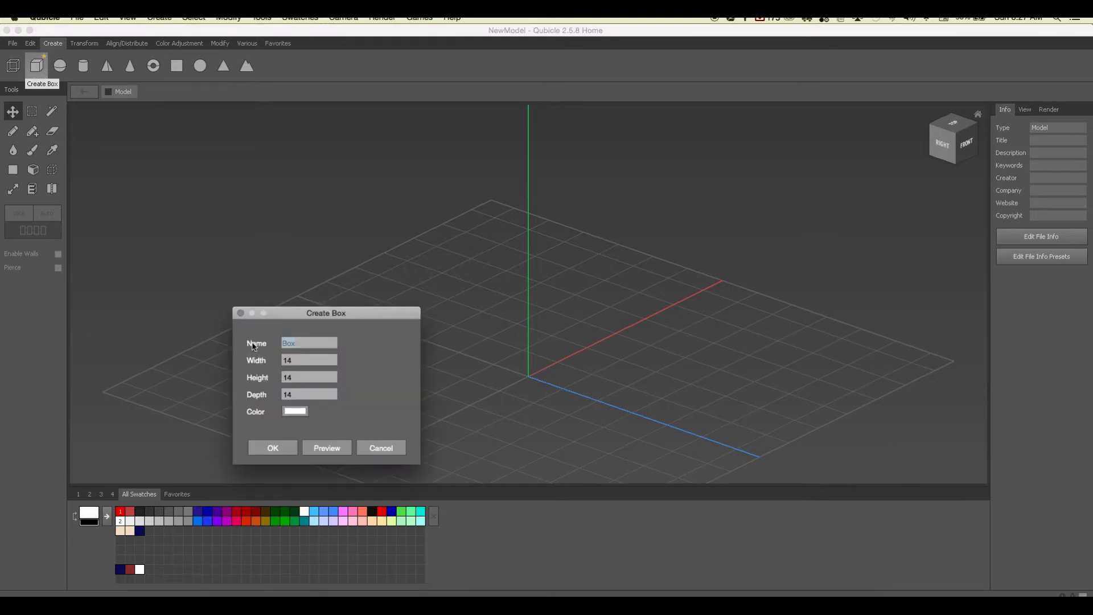
drag(284, 317, 287, 282)
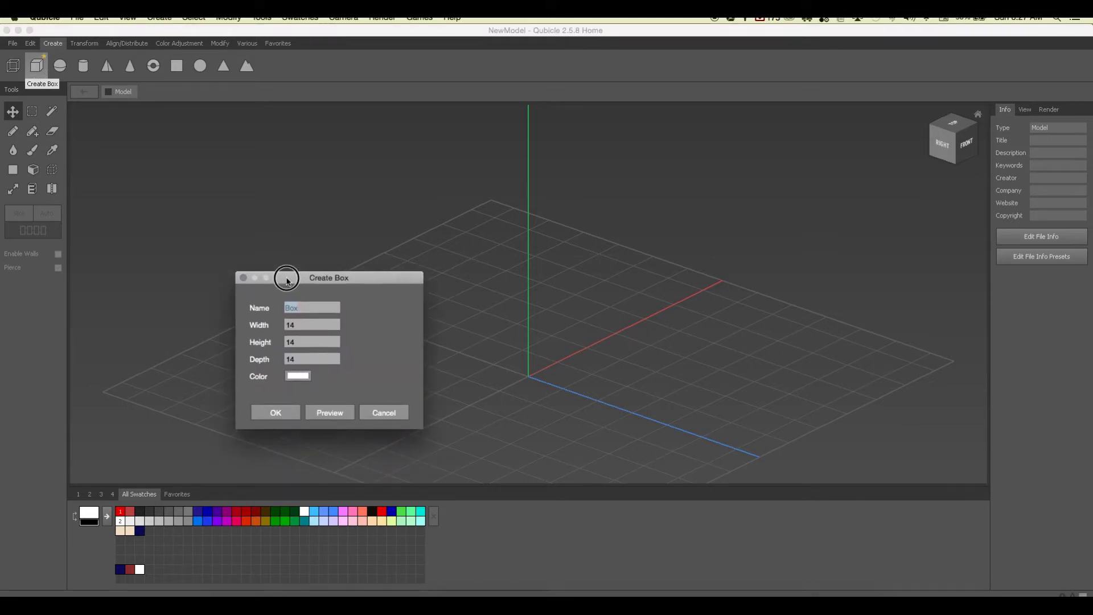
click(298, 376)
click(115, 553)
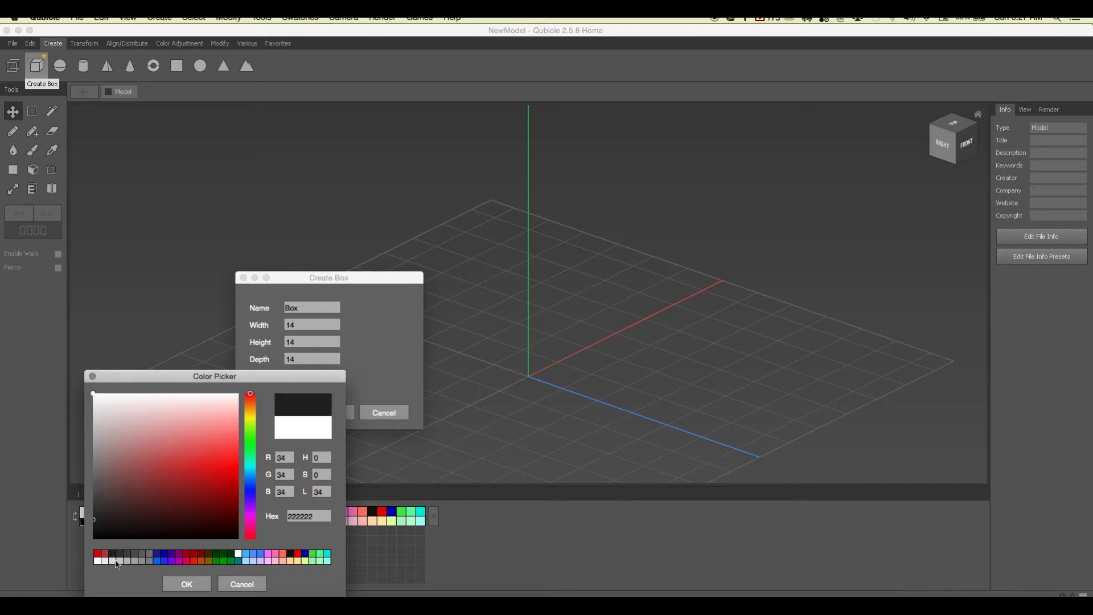
click(187, 582)
Set the box's width, height and depth to 36 and create it.
double_click(276, 323)
text(36)
key(Tab)
text(36)
key(Tab)
text(36)
click(265, 414)
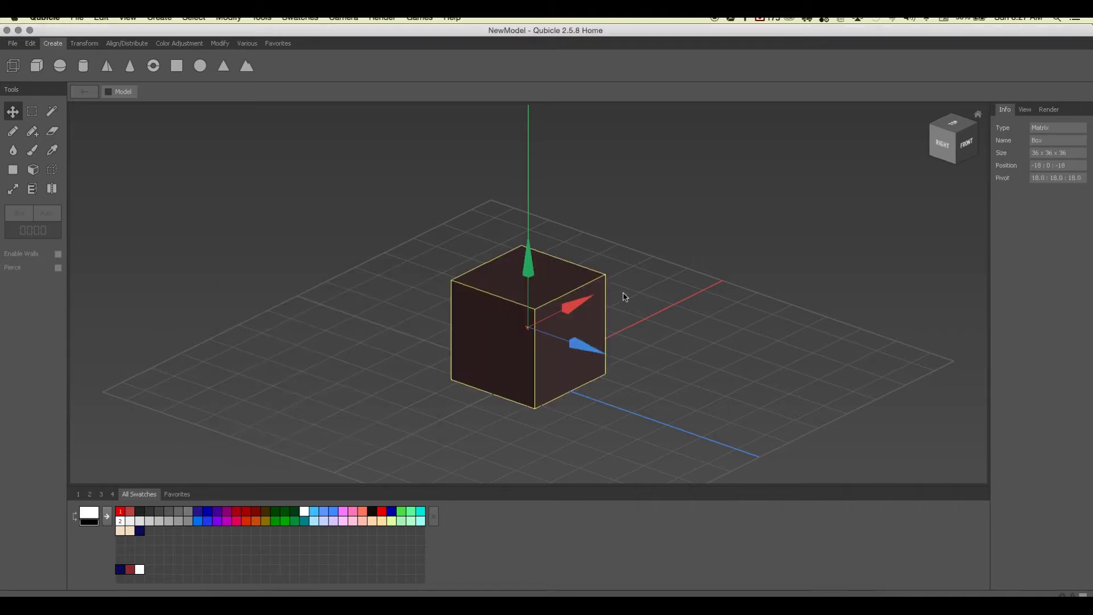
Rename the dark box InnerCube and reselect it in the model.
double_click(1046, 142)
text(Inner)
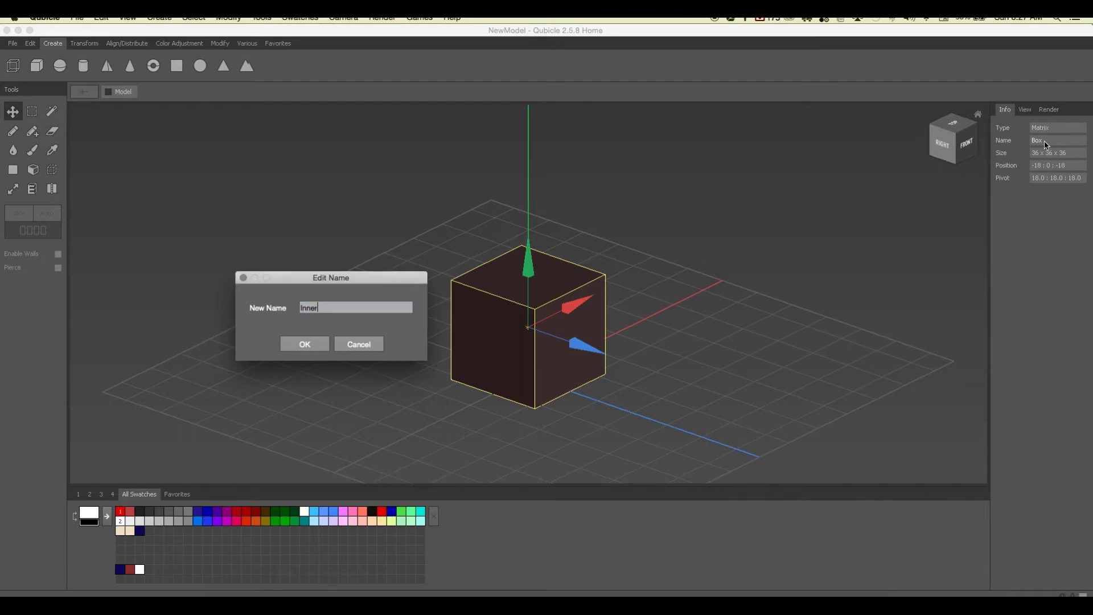
text(Cube)
key(Return)
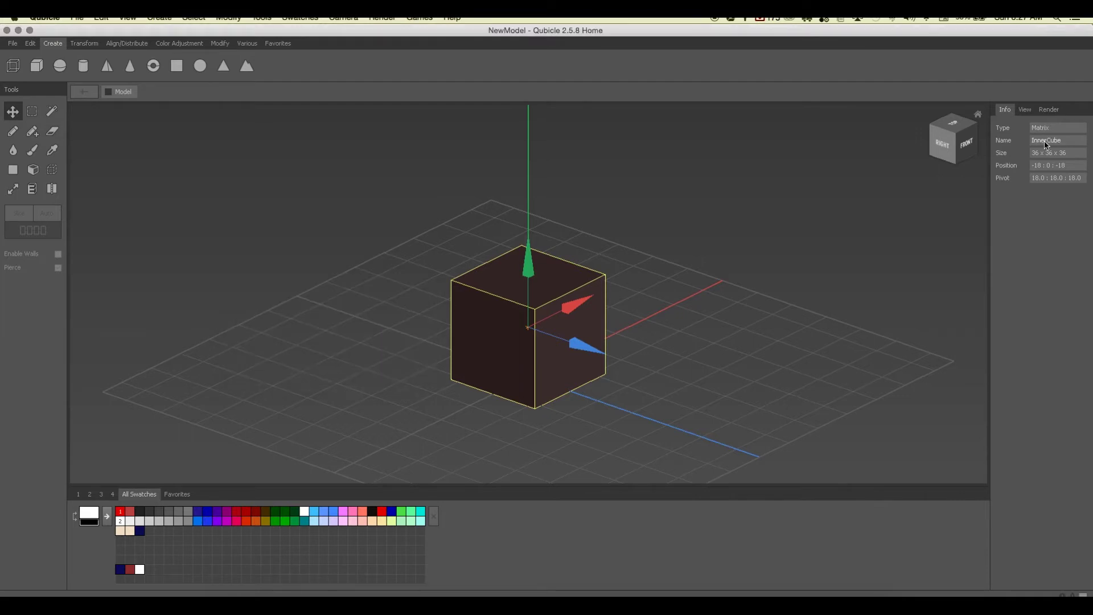
click(640, 262)
click(514, 334)
Start a second box with width, height and depth of 19.
right_drag(669, 358, 619, 351)
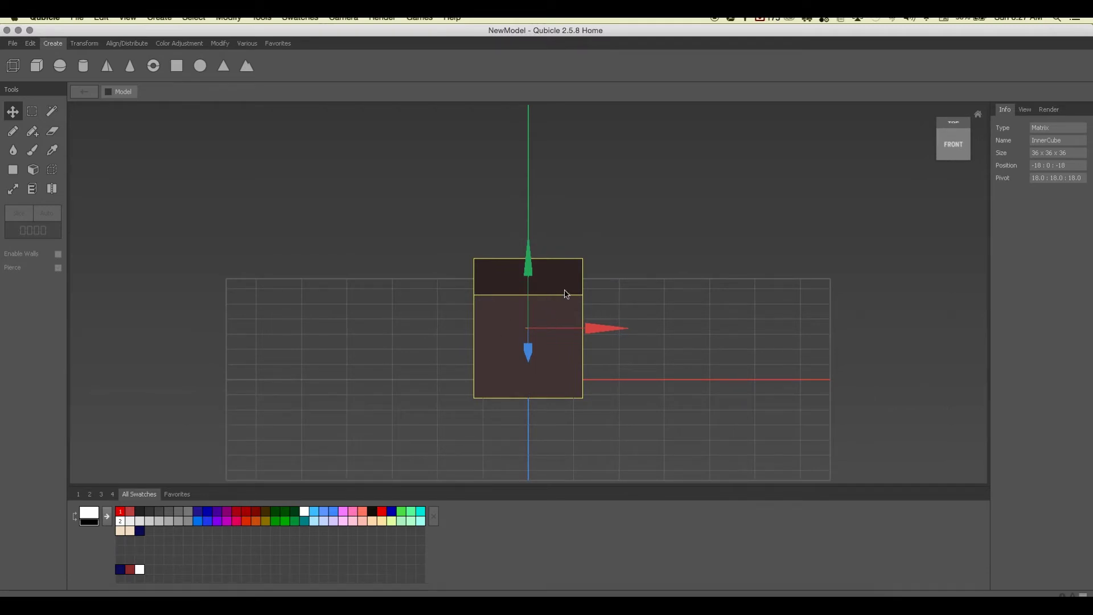
click(42, 71)
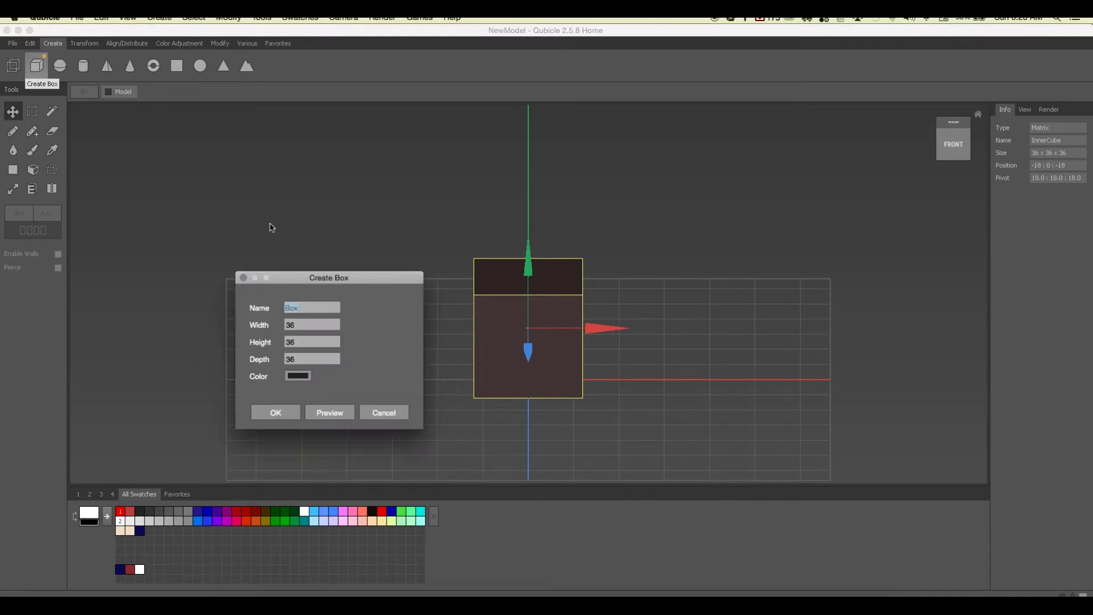
key(Tab)
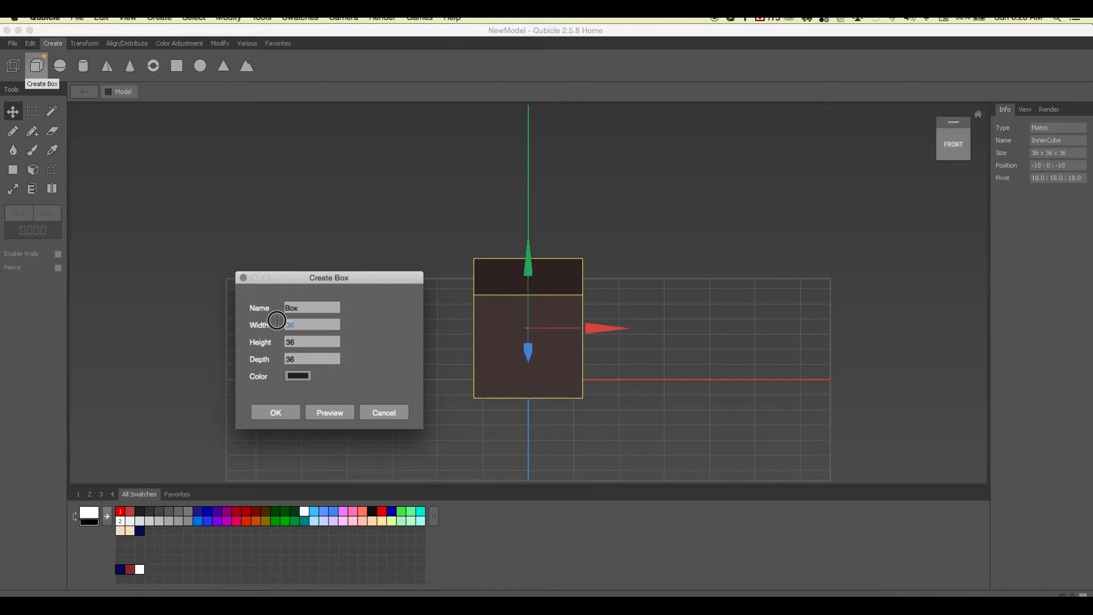
text(19)
key(Tab)
text(19)
key(Tab)
text(19)
Set the second box's color to grey 444444 and create it.
click(308, 375)
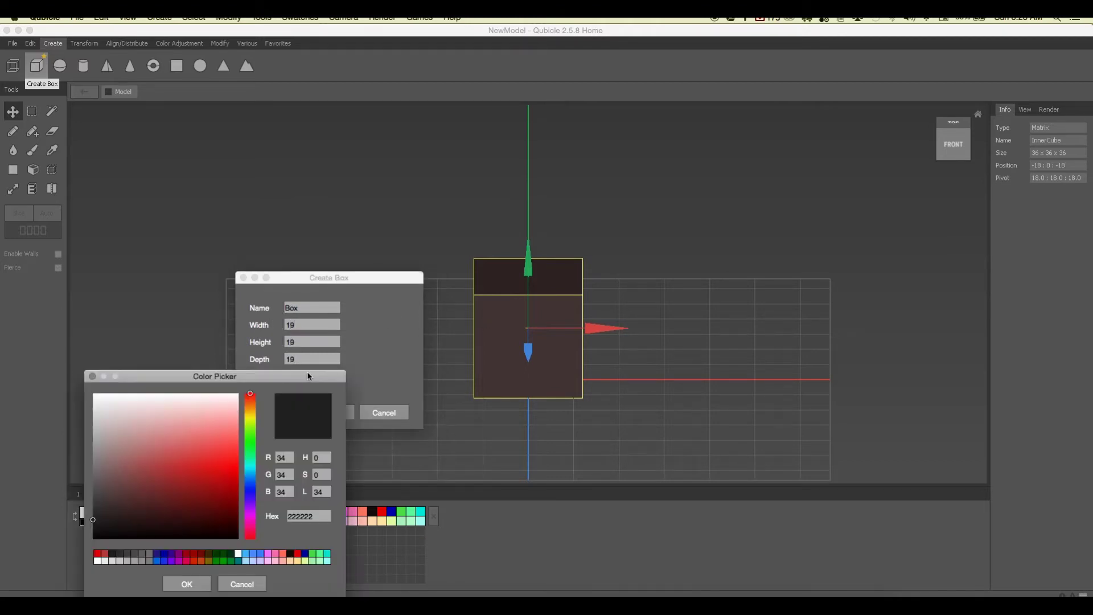
click(132, 553)
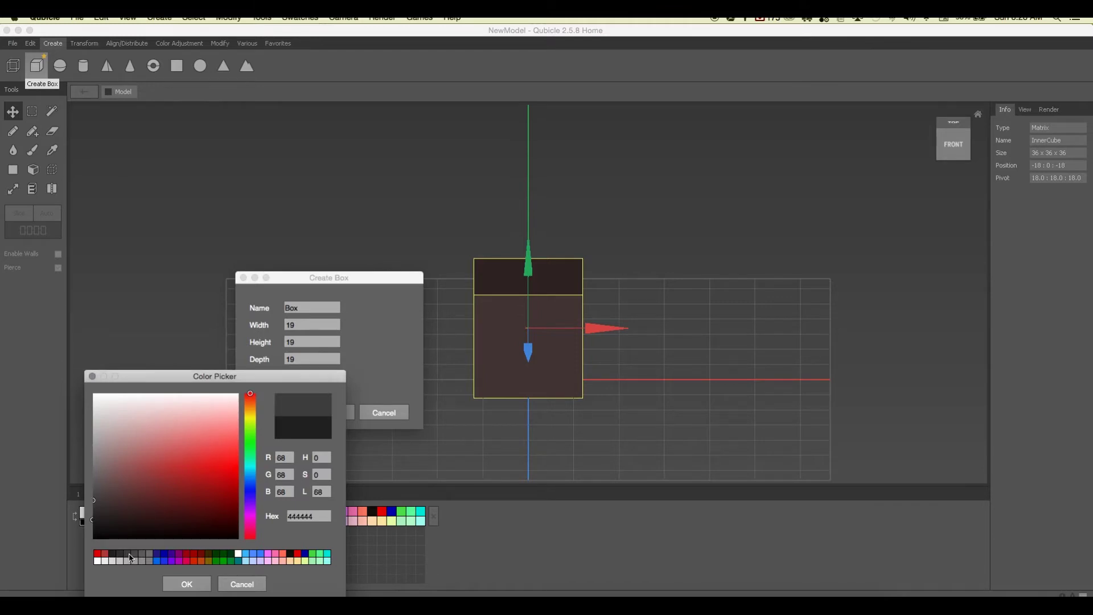
click(187, 584)
click(274, 410)
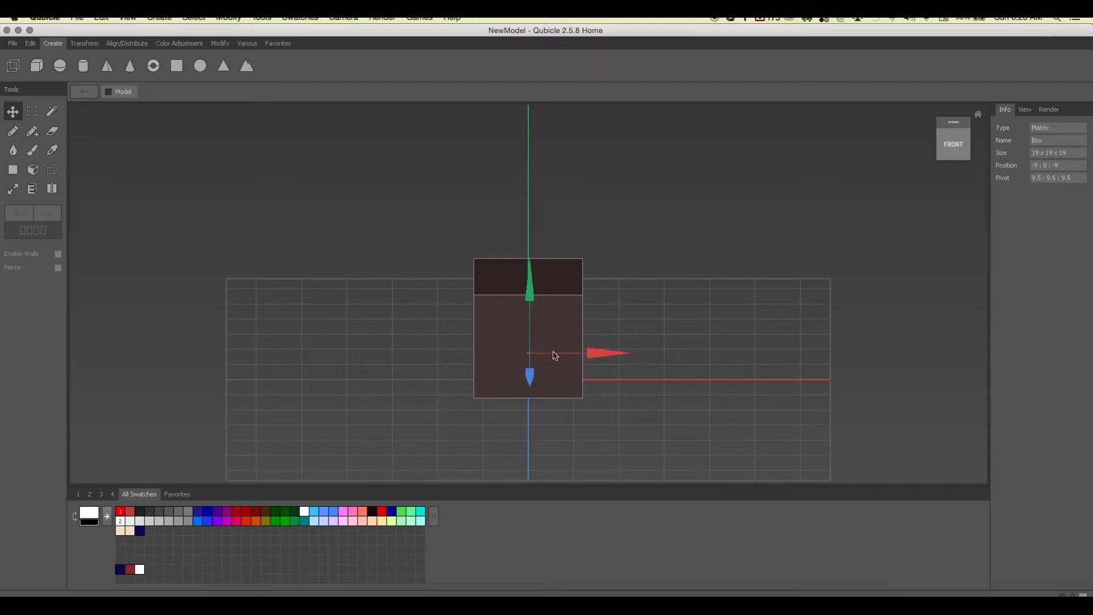
Raise the small box to height 19 so it sticks out above the InnerCube in the front view.
drag(529, 291, 524, 227)
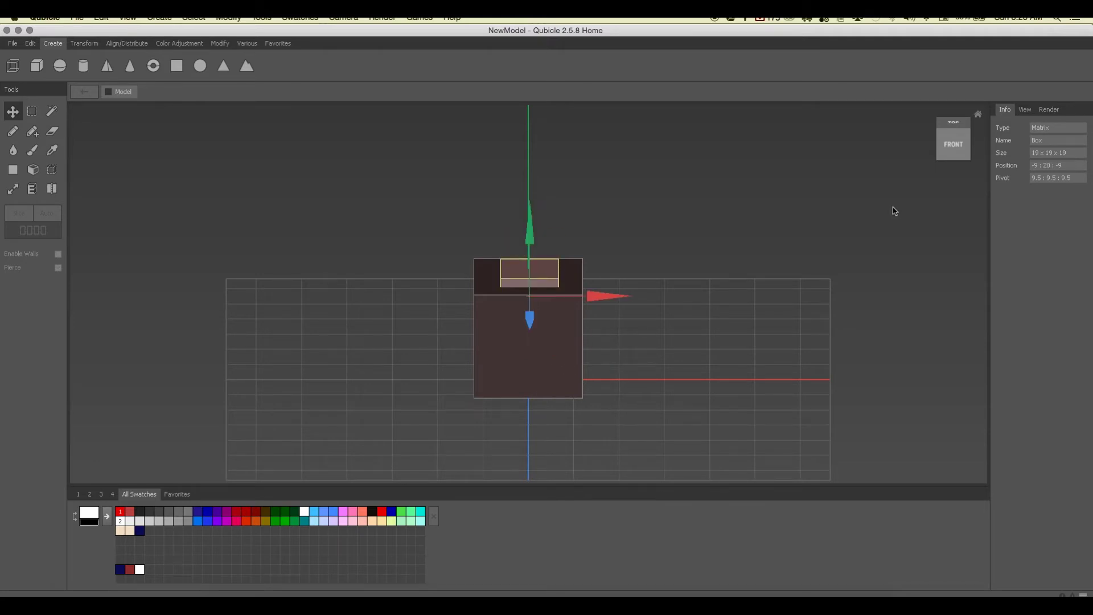
click(951, 149)
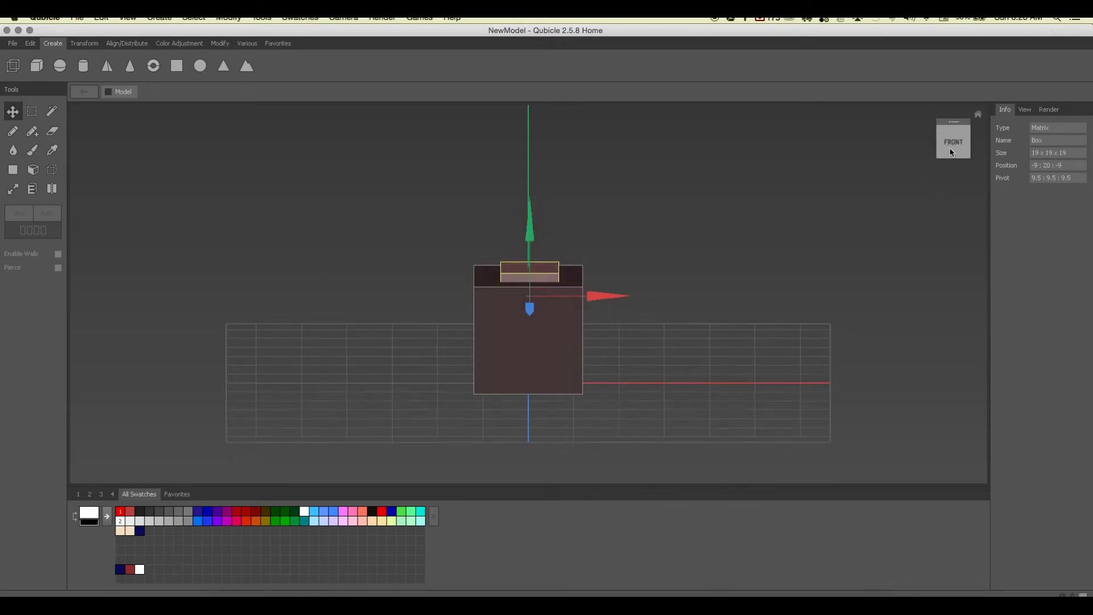
drag(531, 227, 531, 241)
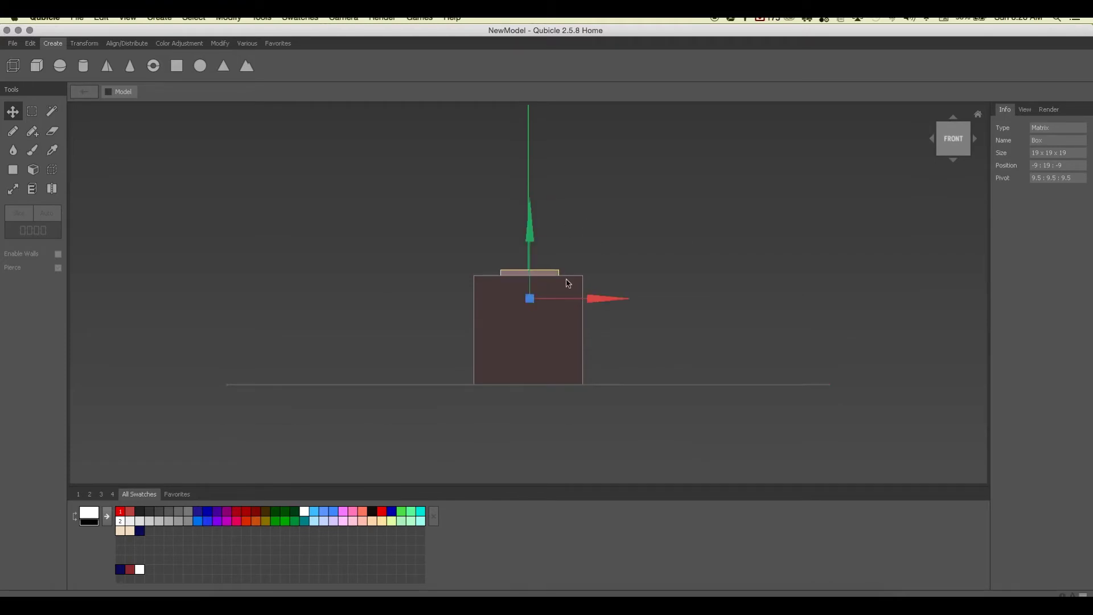
Move the small box in the front view to X 1, Y 19 so it overhangs the InnerCube's upper corner.
drag(601, 299, 558, 296)
scroll(642, 315, up, 3)
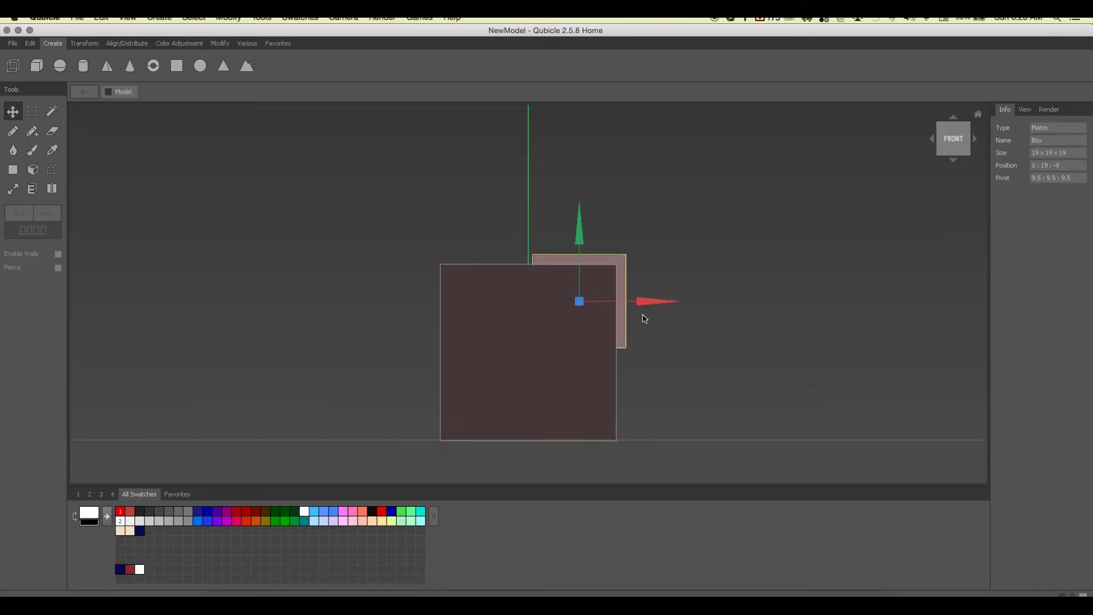
mouse_move(655, 306)
mouse_down()
mouse_move(573, 300)
mouse_move(654, 301)
mouse_up()
mouse_move(580, 230)
mouse_down()
mouse_move(579, 243)
mouse_move(579, 233)
mouse_up()
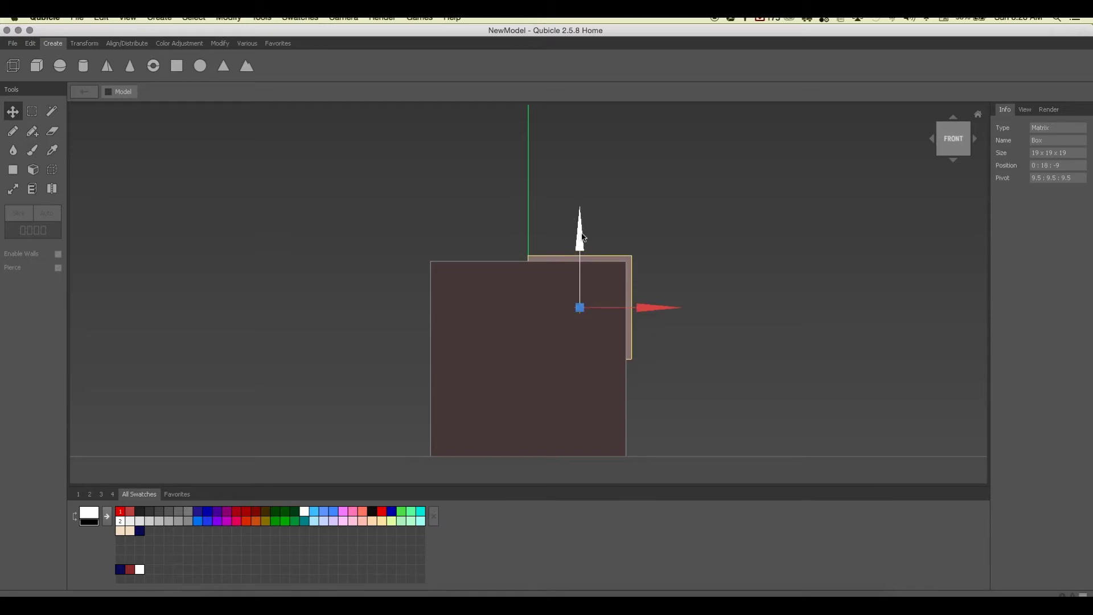
drag(649, 307, 636, 302)
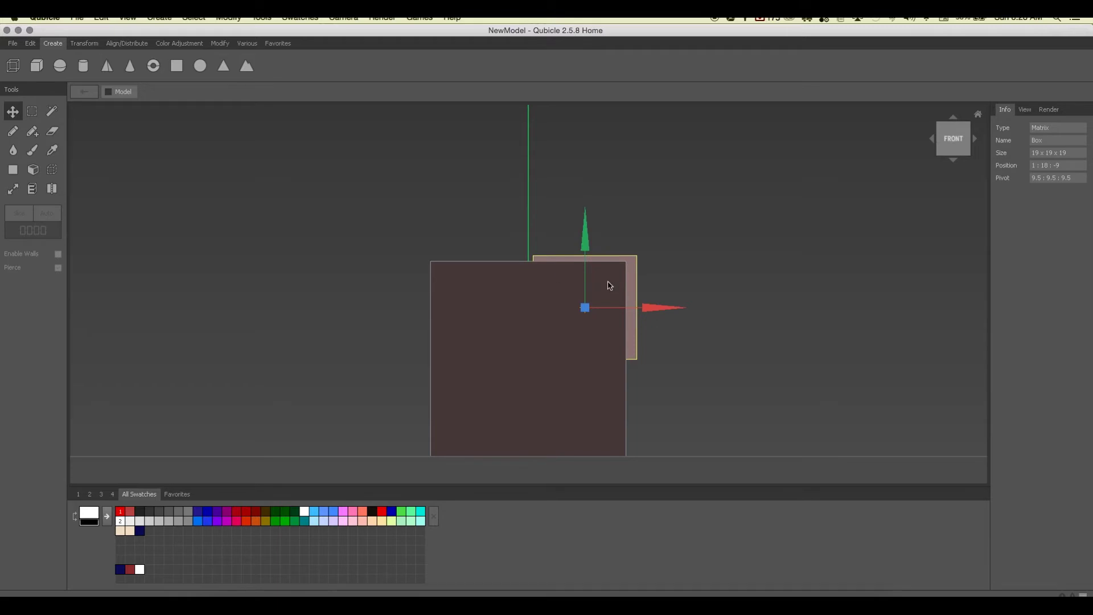
click(589, 245)
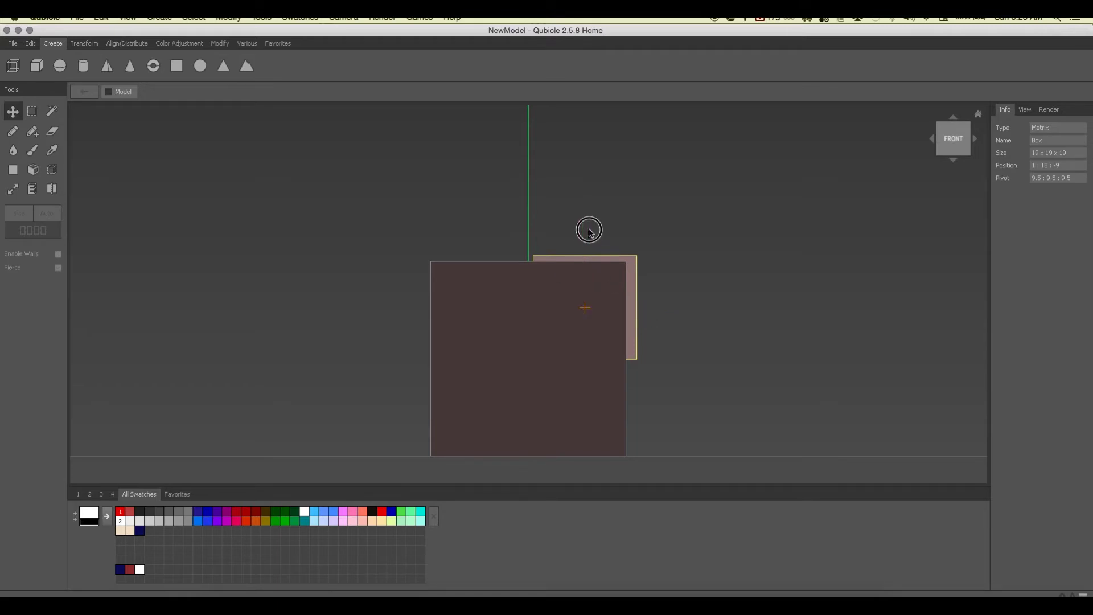
click(629, 263)
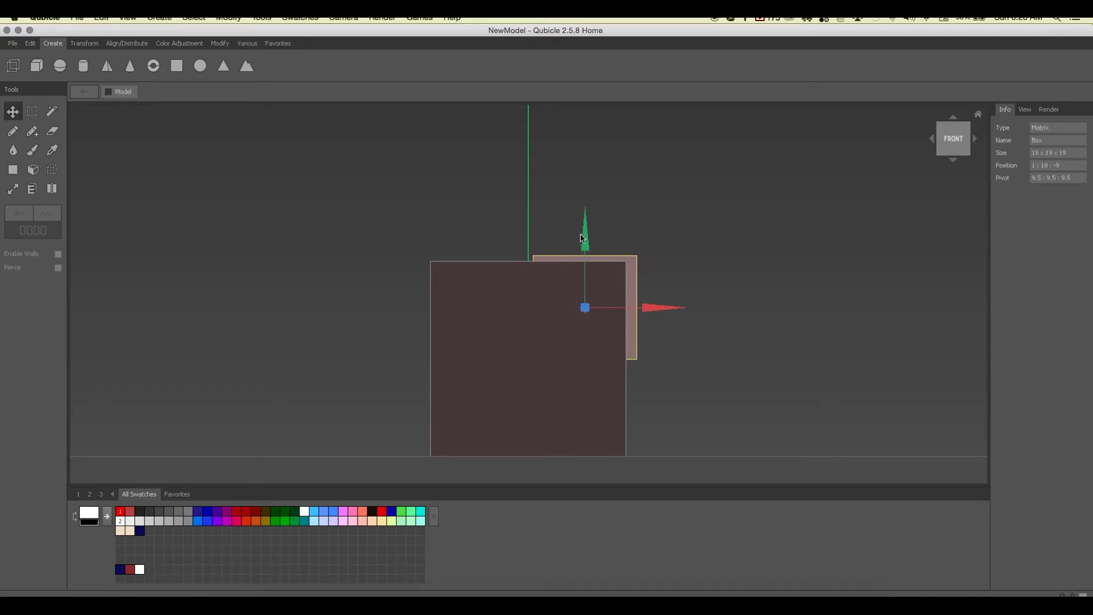
drag(587, 238, 583, 229)
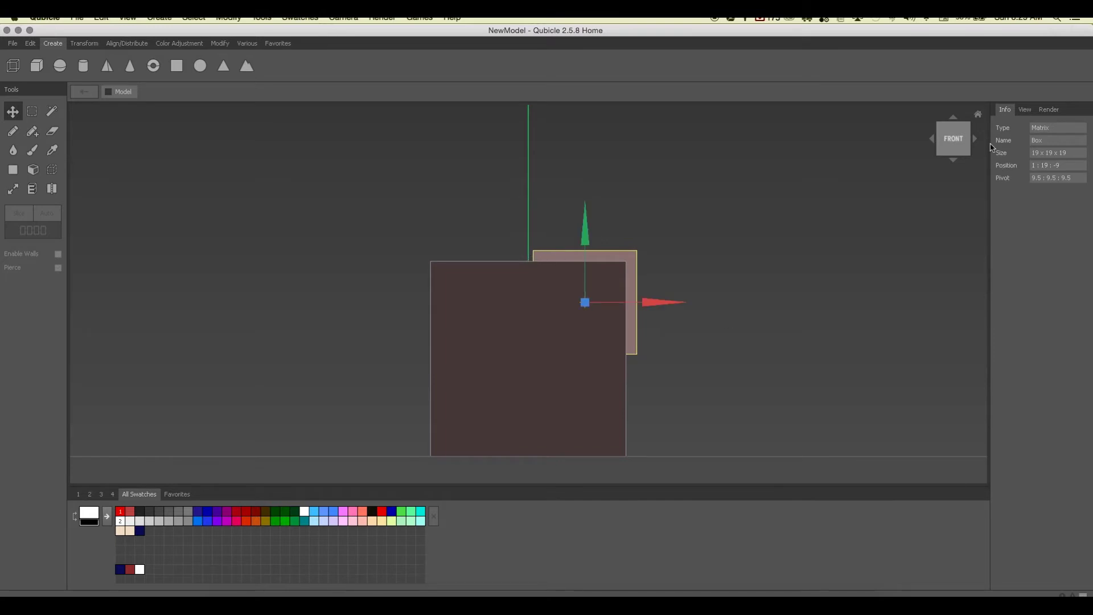
Move the small box along the depth axis to Z 1 so it overhangs the InnerCube's front face.
click(971, 142)
click(976, 140)
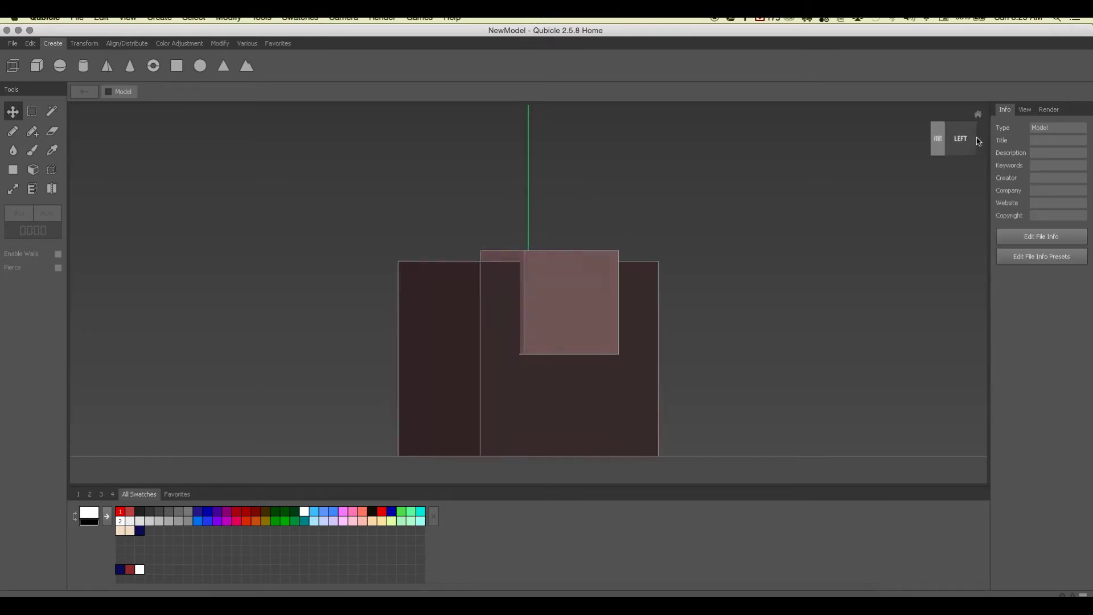
click(538, 259)
drag(444, 302, 390, 301)
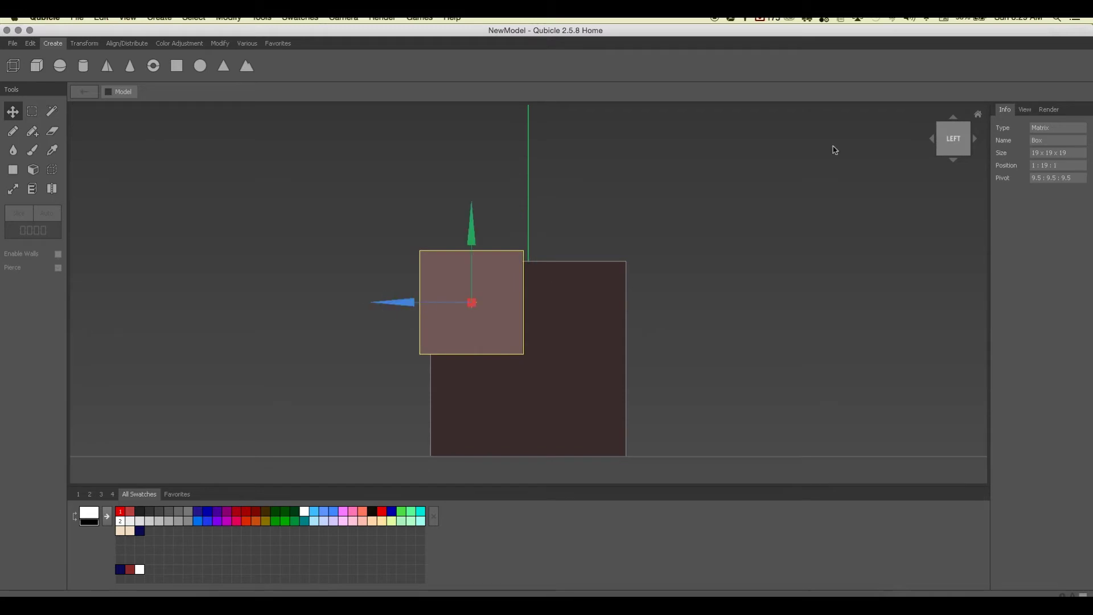
click(977, 114)
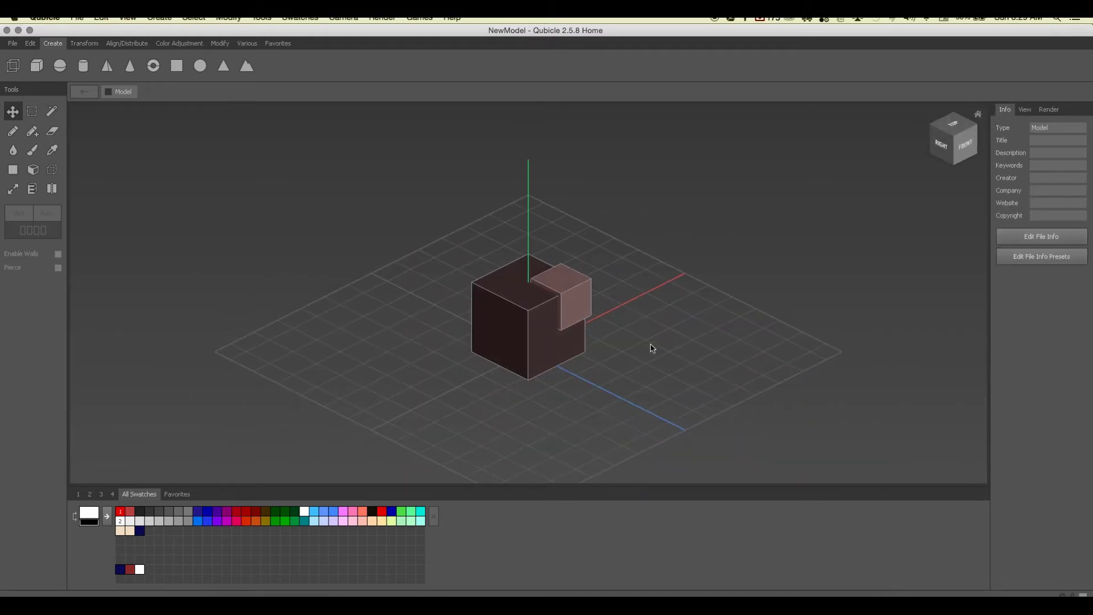
Duplicate the small corner box and move the copy along X to -20, over the opposite upper front corner.
right_drag(652, 348, 634, 339)
click(567, 296)
scroll(614, 329, up, 5)
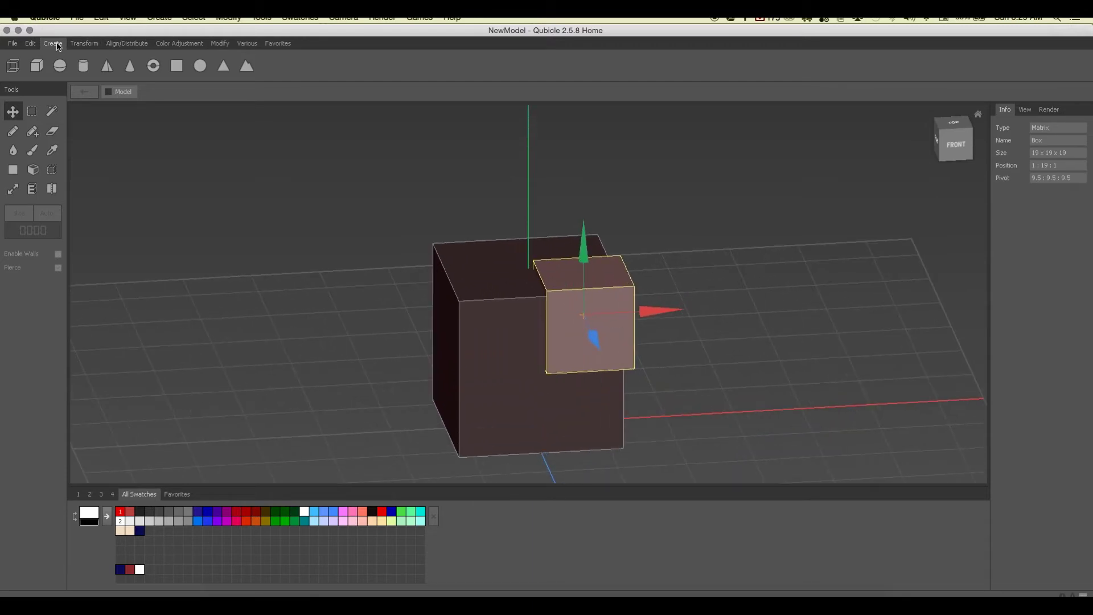
click(27, 46)
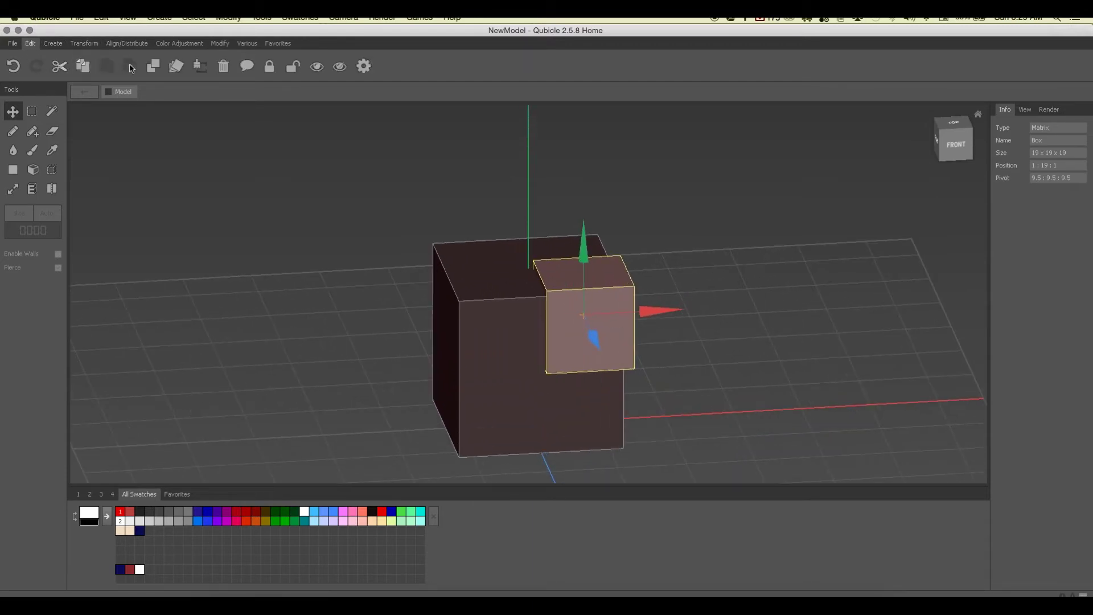
click(153, 66)
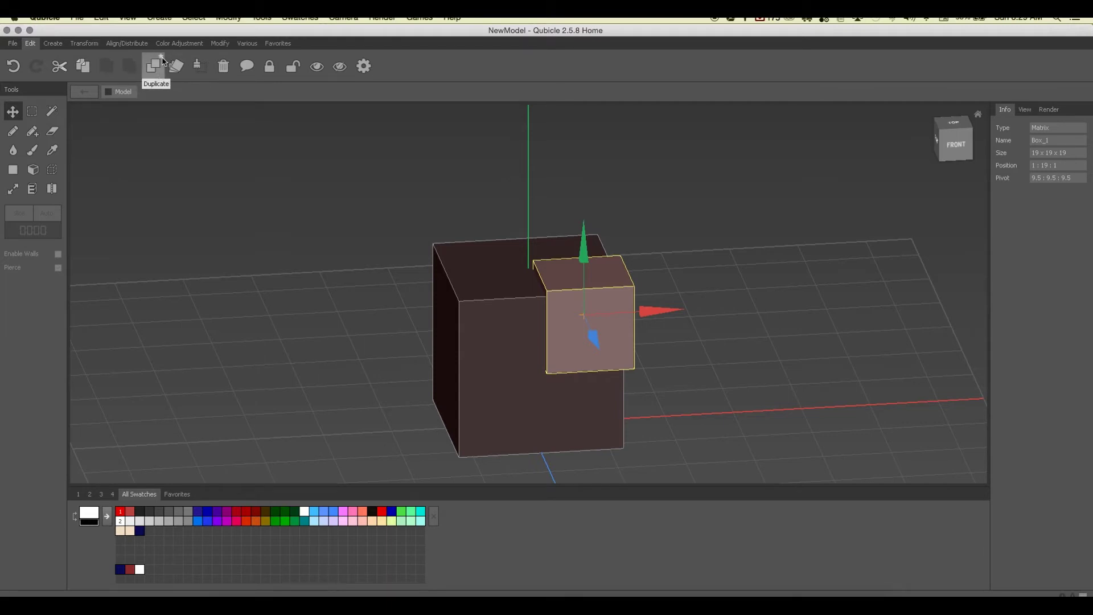
click(277, 44)
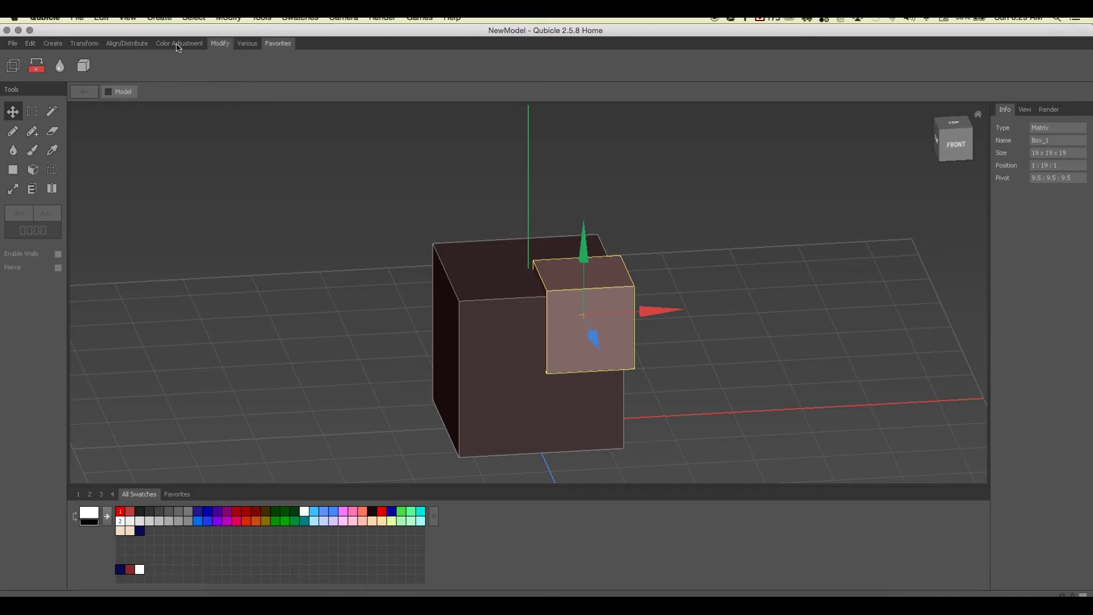
click(31, 44)
drag(646, 310, 489, 307)
right_drag(817, 273, 780, 276)
scroll(685, 237, down, 5)
right_drag(686, 236, 626, 275)
scroll(626, 277, up, 5)
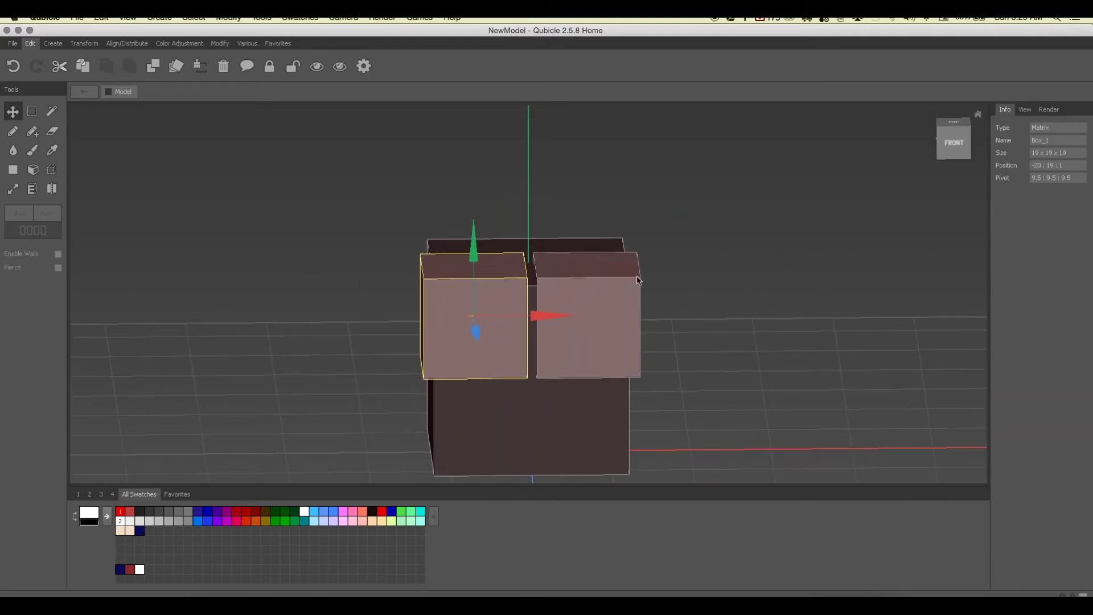
Select both small front boxes and combine them into a compound.
click(635, 280)
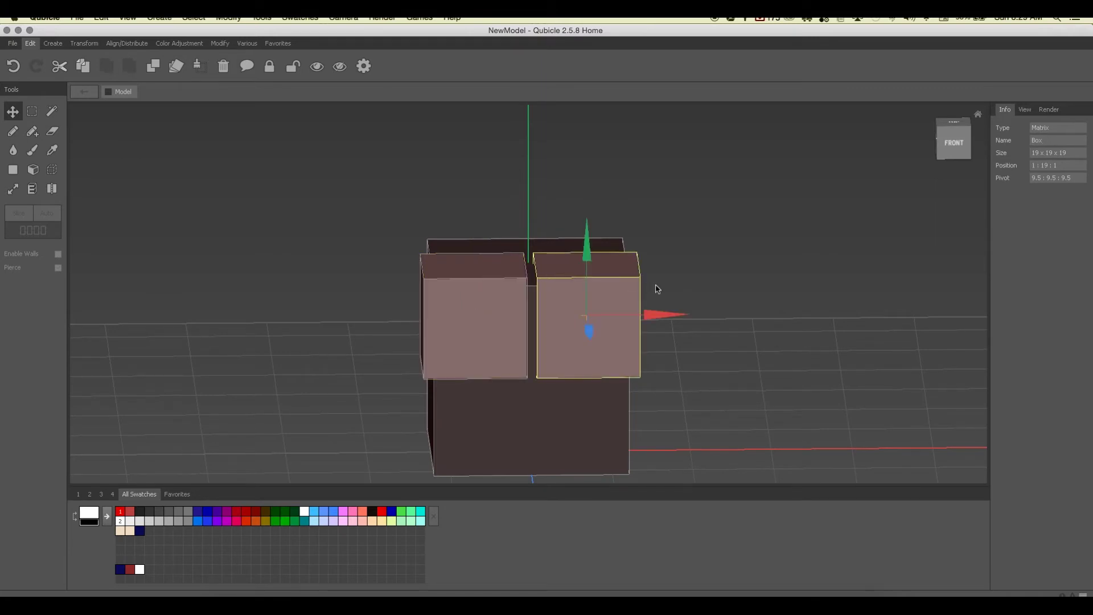
shift+click(487, 273)
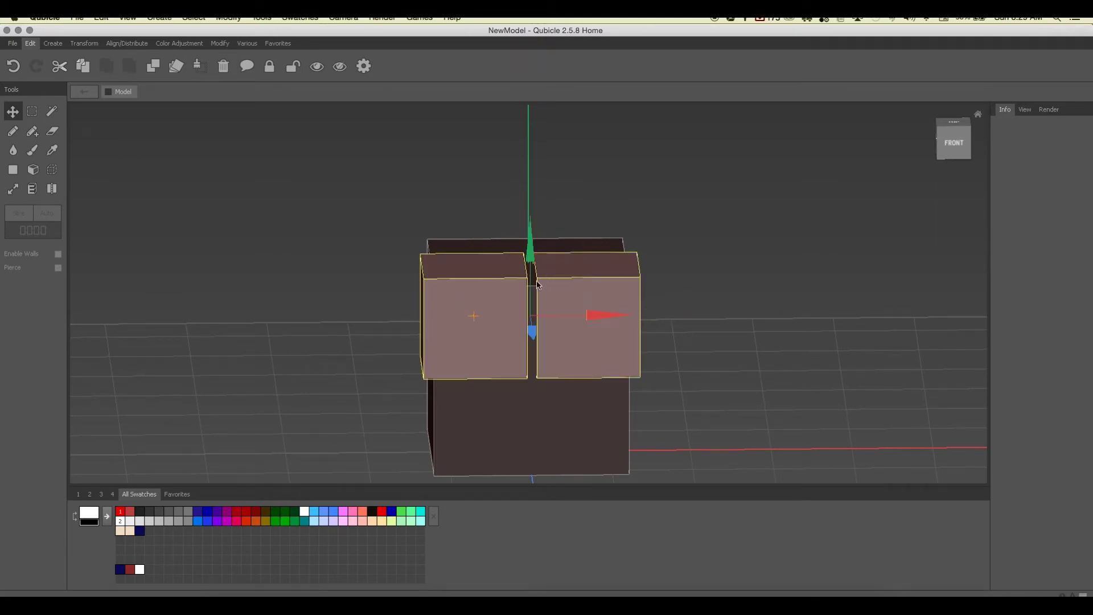
double_click(732, 268)
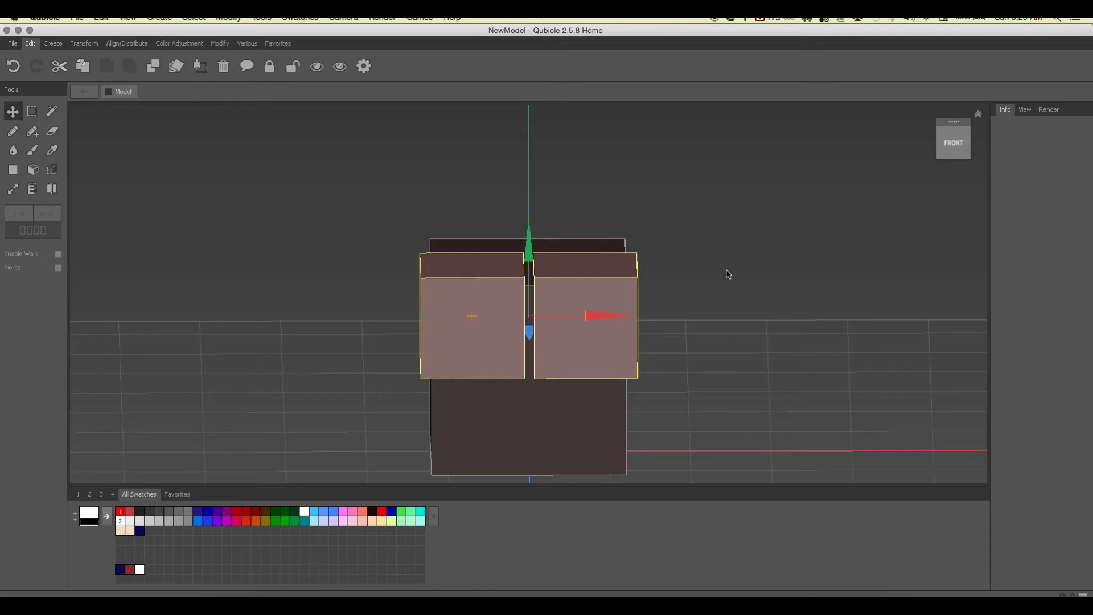
click(219, 44)
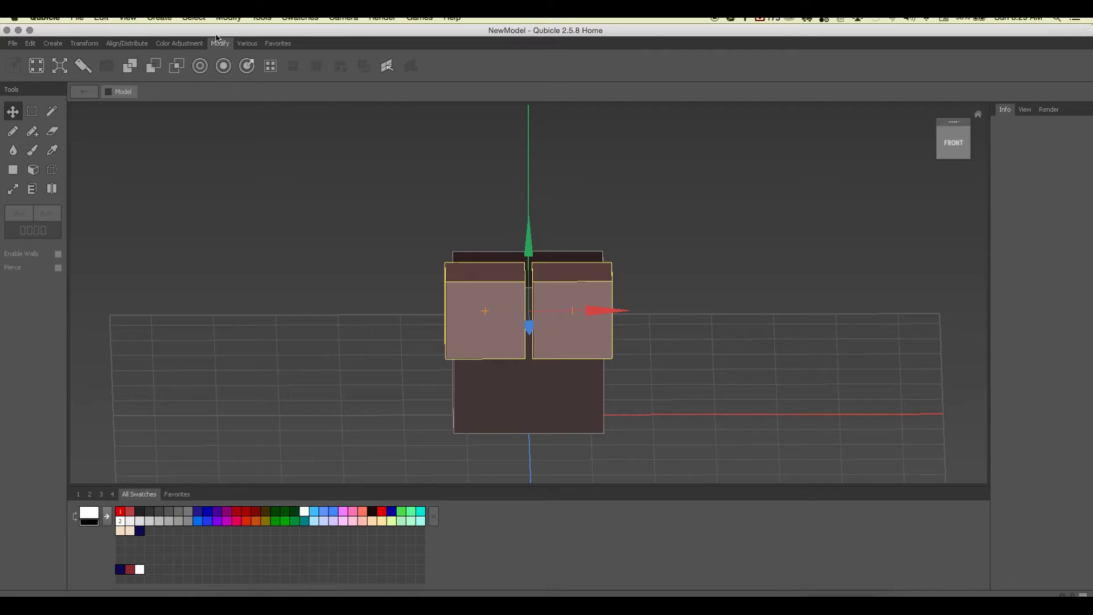
click(271, 68)
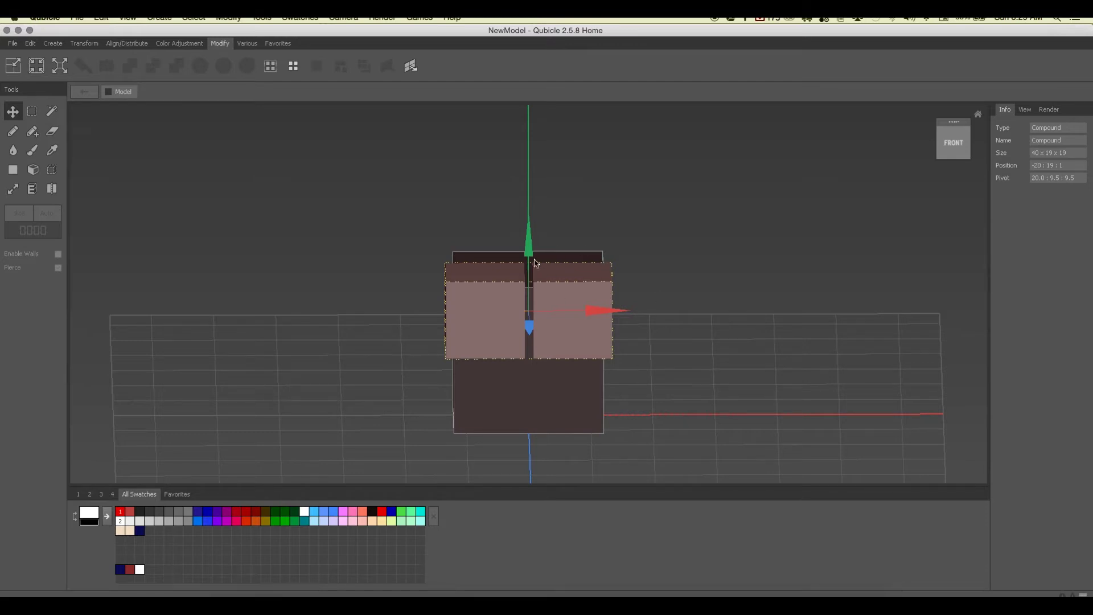
Rename the two-box compound InnerCubes.
double_click(1060, 141)
key(BackSpace)
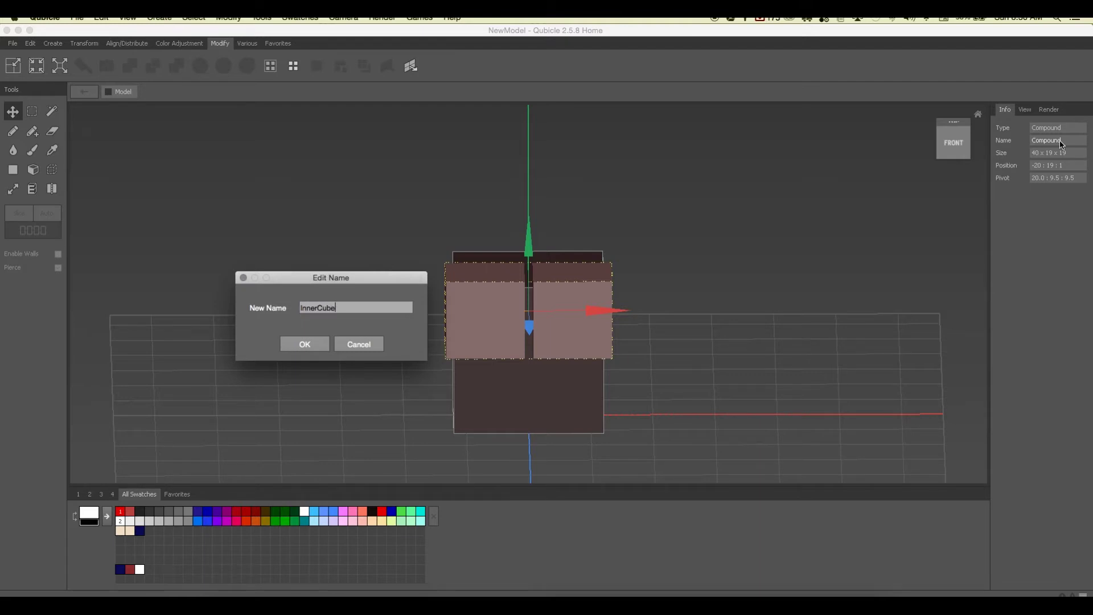
click(305, 344)
Duplicate the InnerCubes compound and lower the copy to Y -2 over the lower front corners.
drag(530, 250, 652, 348)
key(super+z)
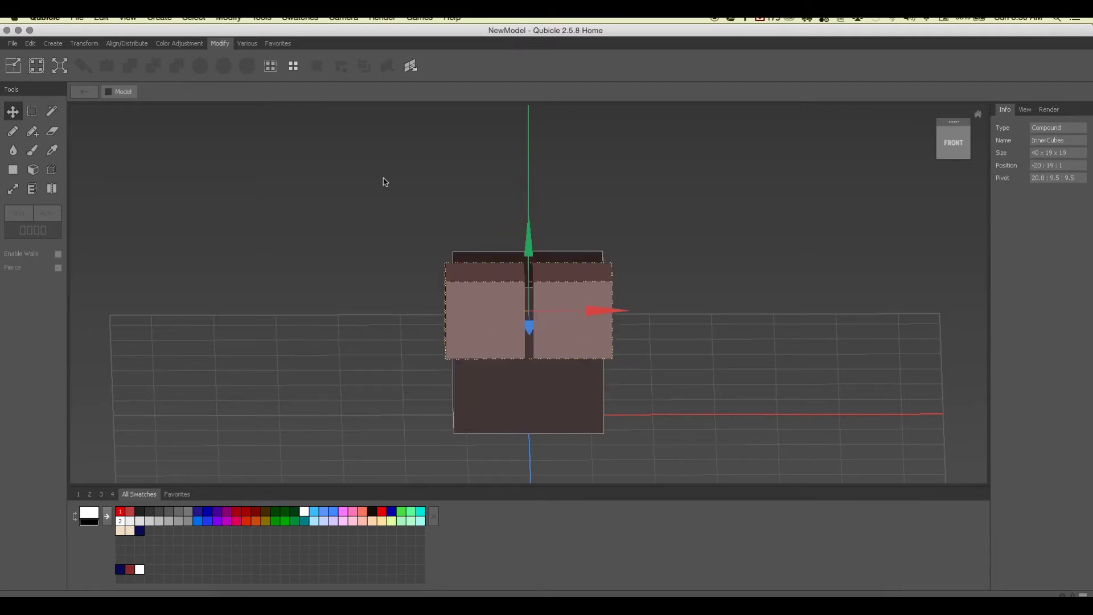
click(30, 43)
click(152, 66)
drag(527, 238, 526, 323)
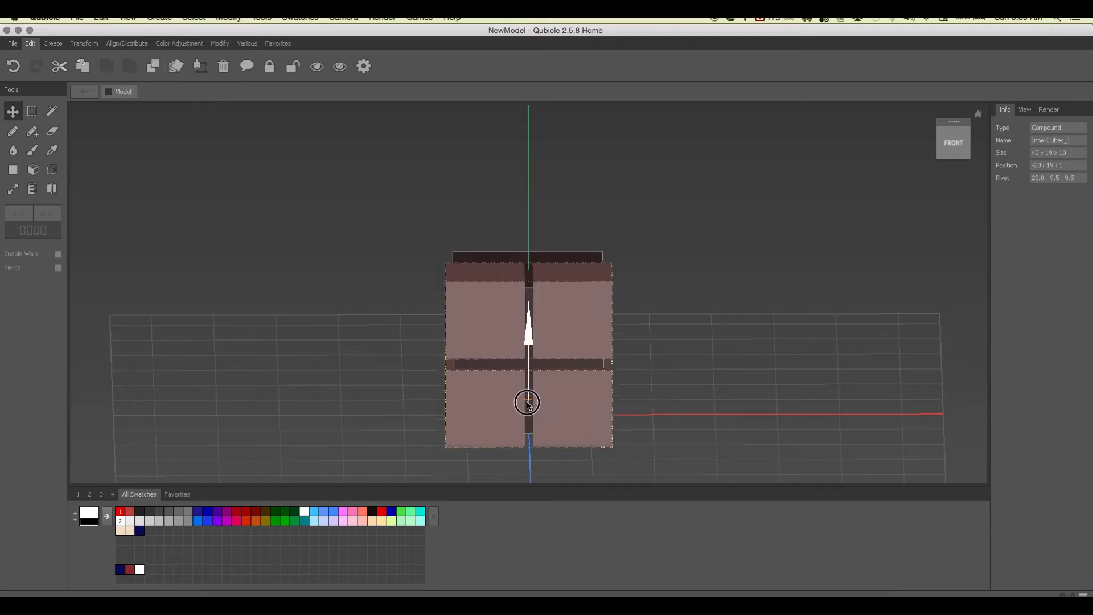
click(962, 137)
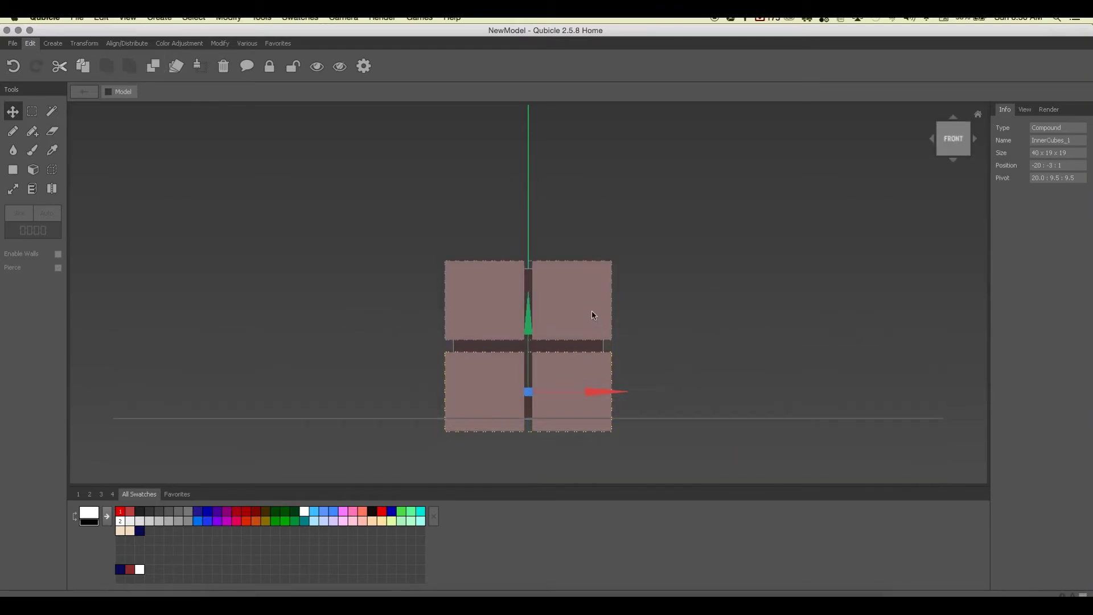
drag(528, 312, 527, 312)
Select the upper and lower box pairs and combine them into one compound.
click(769, 268)
click(487, 291)
ctrl+click(504, 391)
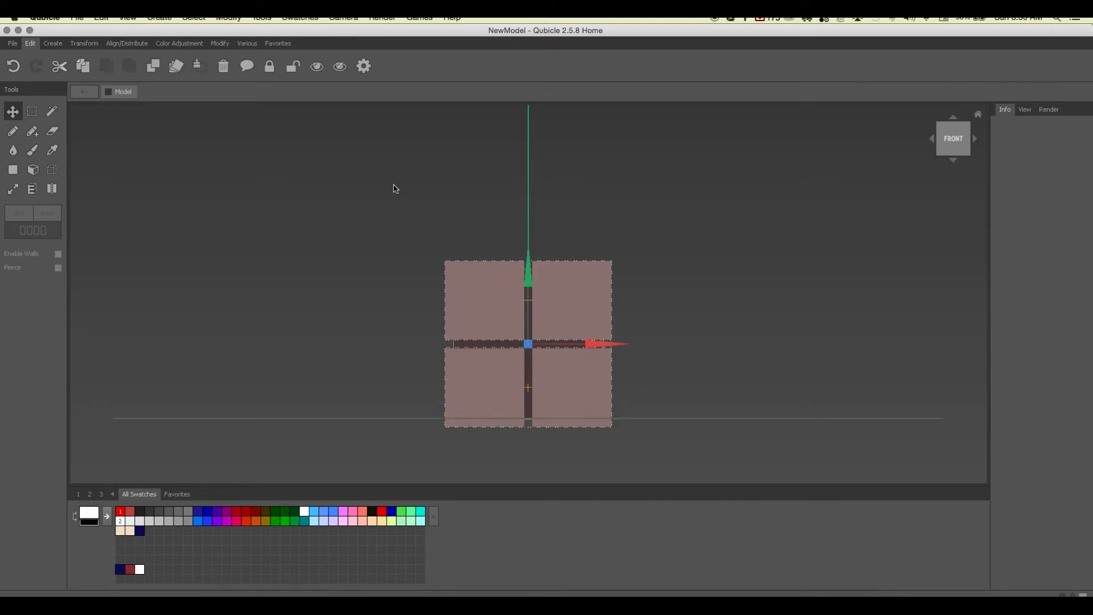
click(220, 43)
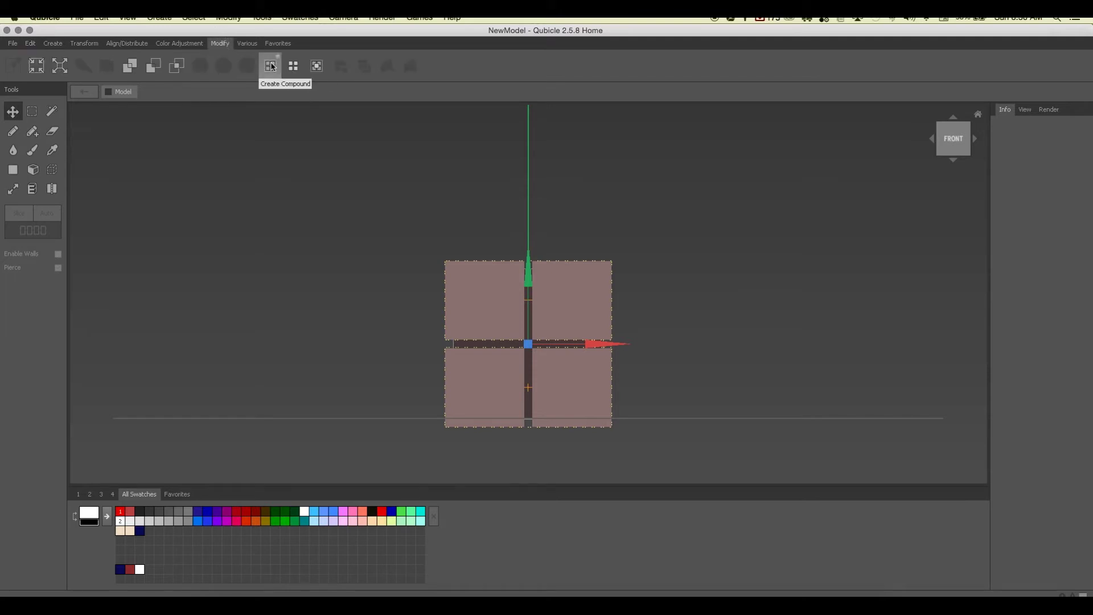
click(270, 66)
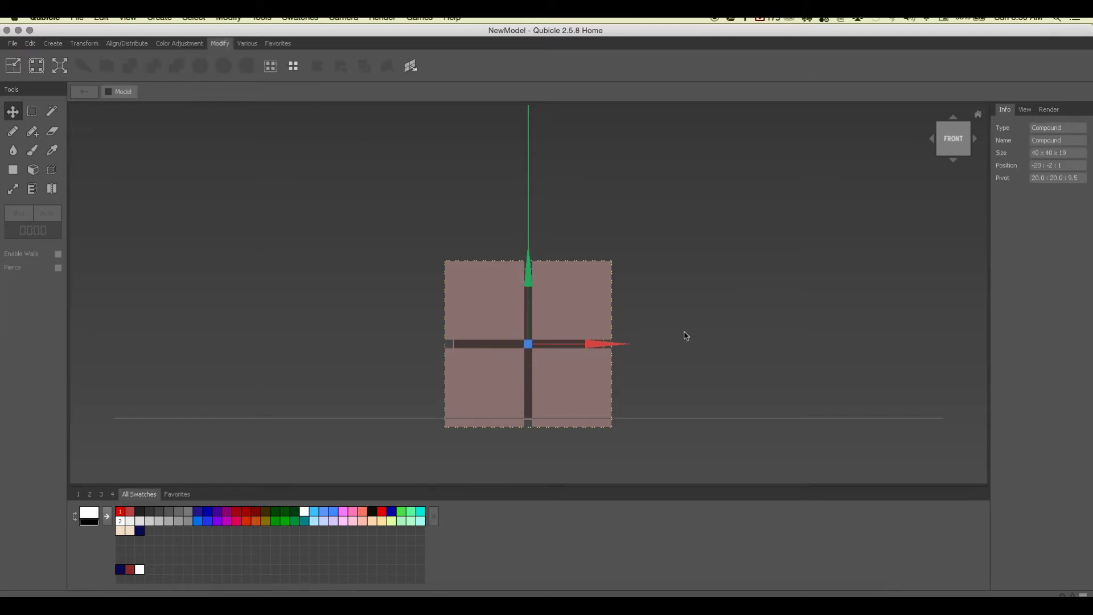
Duplicate the four-box compound and move the copy along Z to the InnerCube's back, overhanging it like the front set.
click(932, 139)
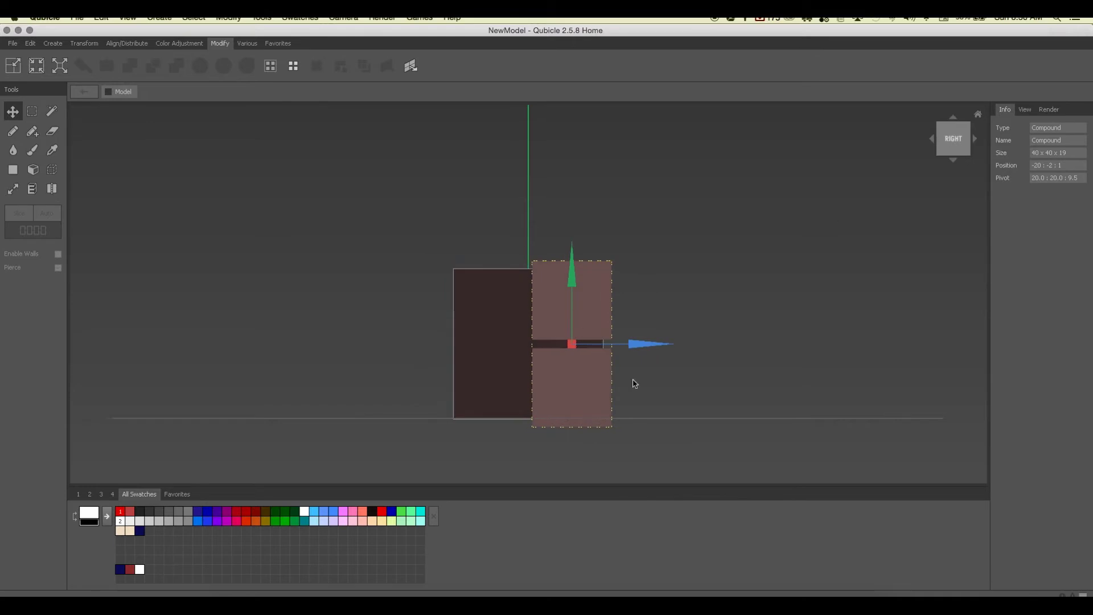
drag(639, 344, 558, 343)
key(super+z)
click(30, 43)
click(149, 66)
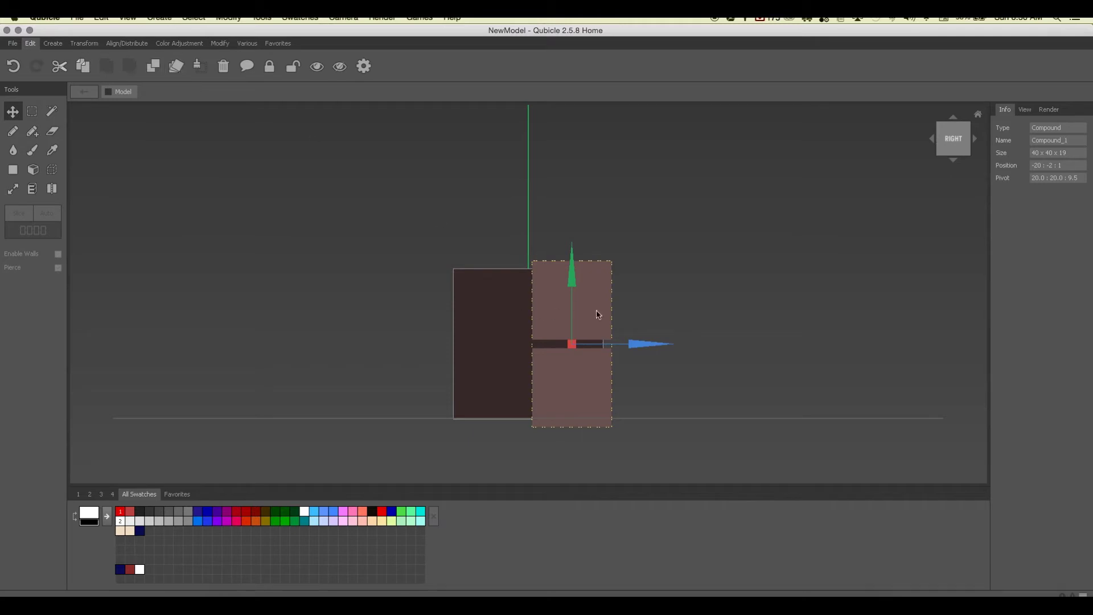
drag(632, 343, 549, 341)
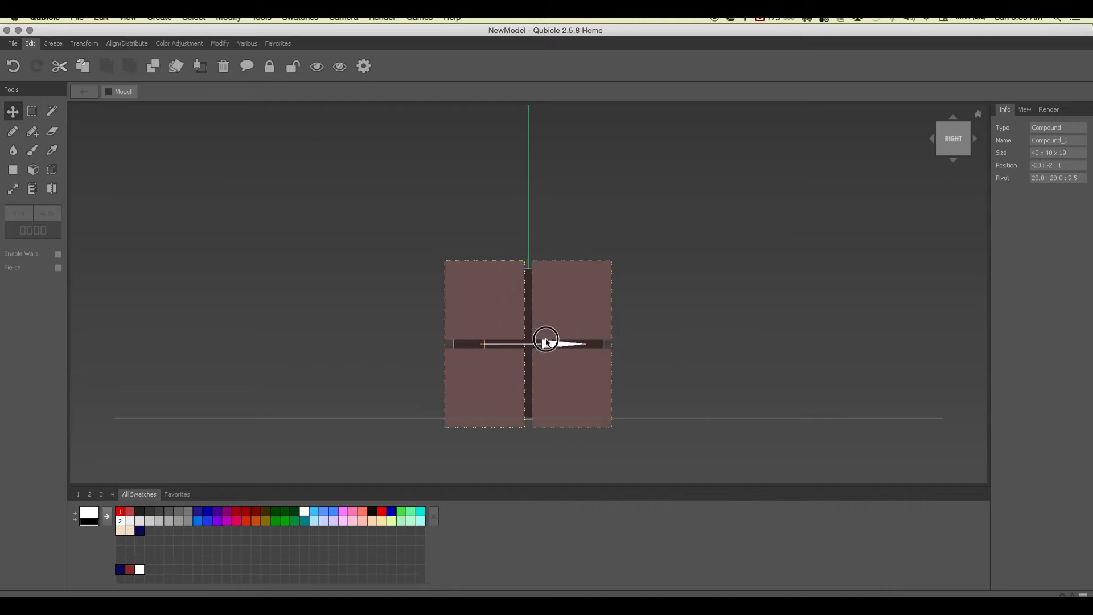
click(801, 246)
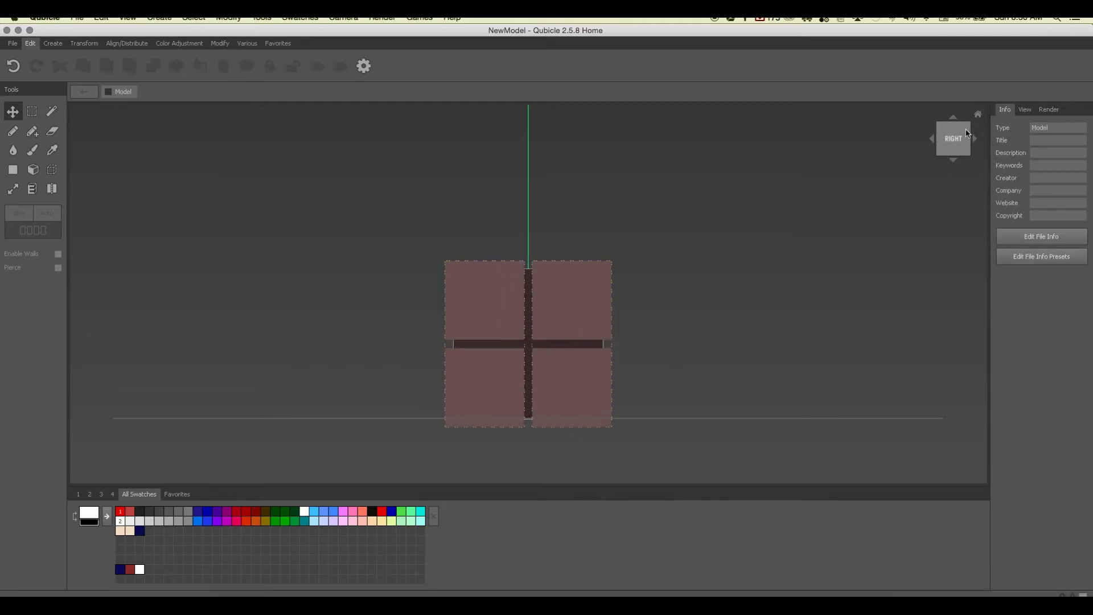
Create a white 18 × 18 disc oriented on the Z axis.
click(976, 114)
right_drag(743, 281, 665, 253)
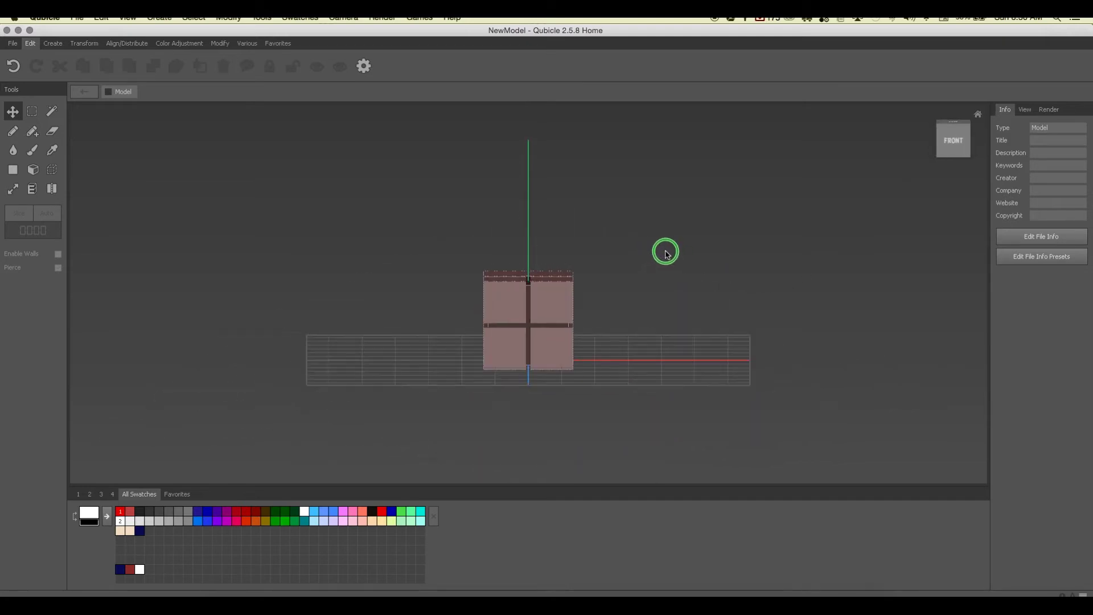
scroll(480, 384, up, 4)
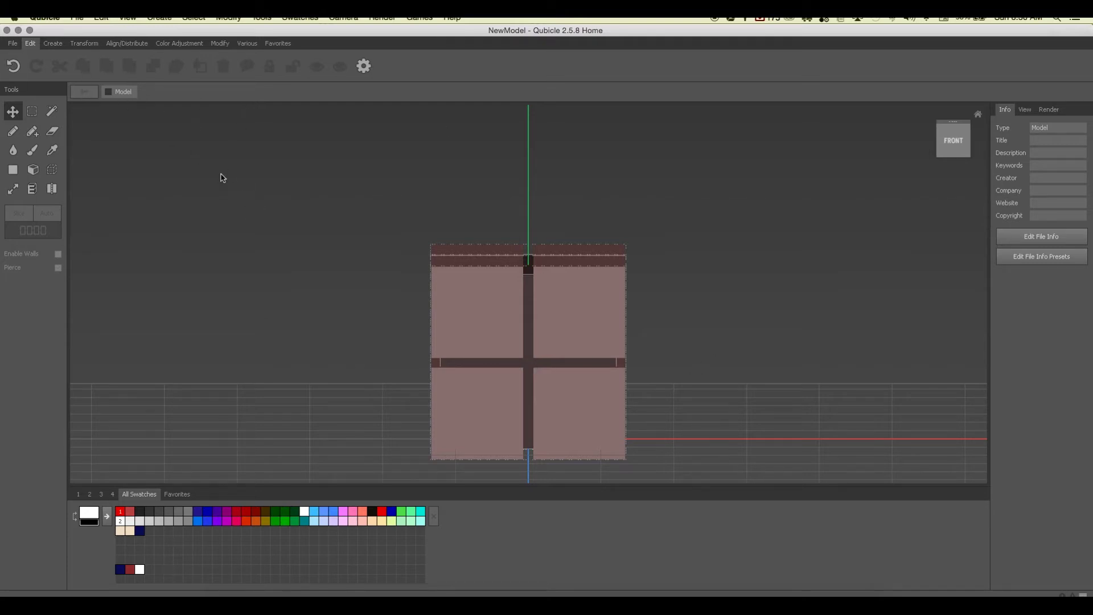
click(52, 44)
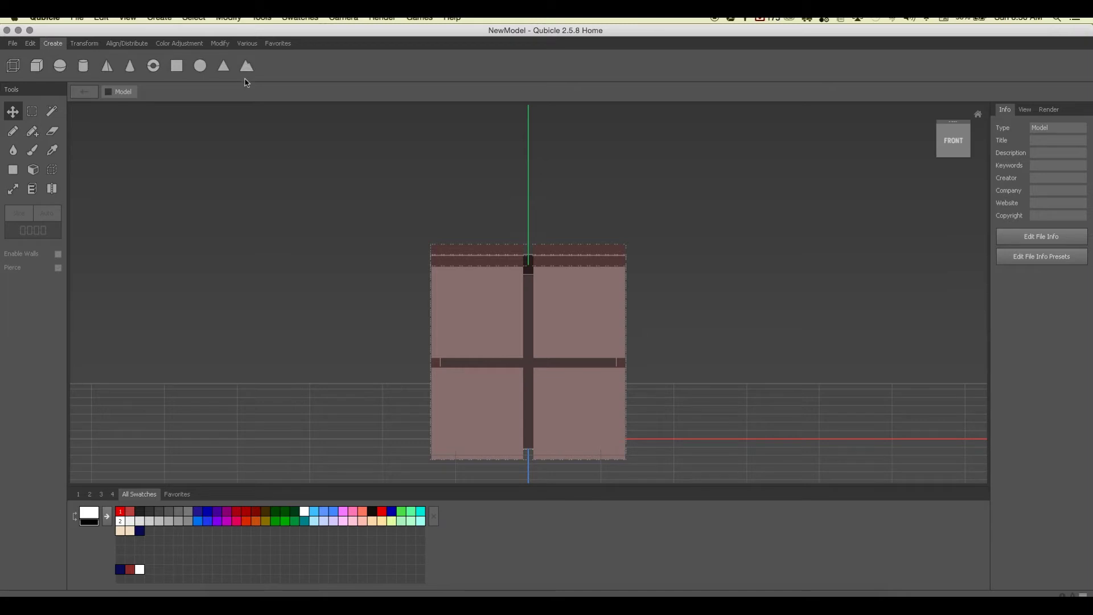
click(194, 68)
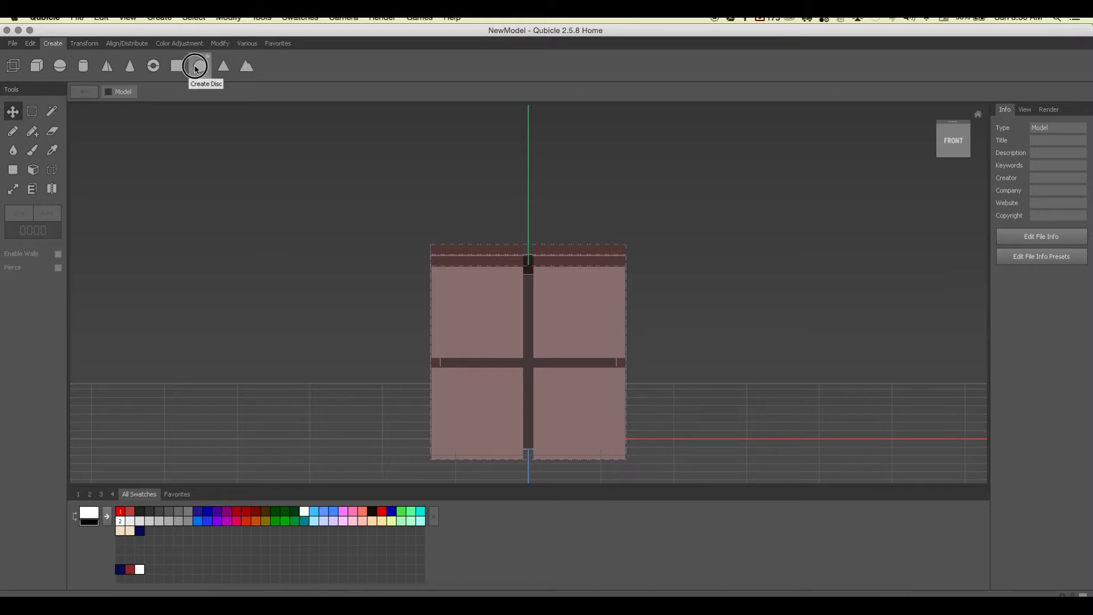
key(Tab)
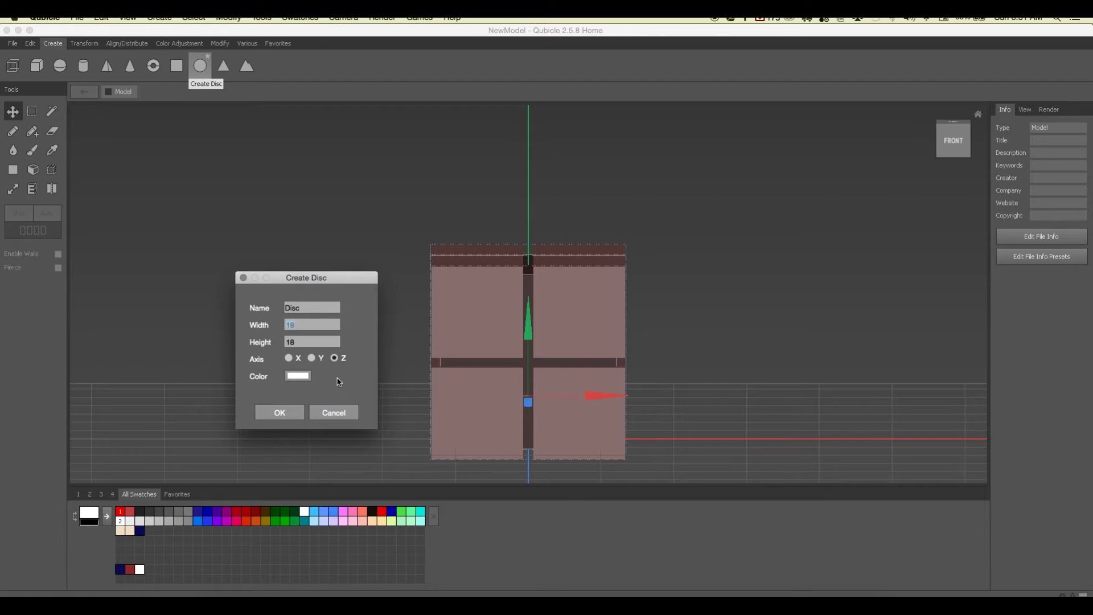
click(290, 358)
click(312, 358)
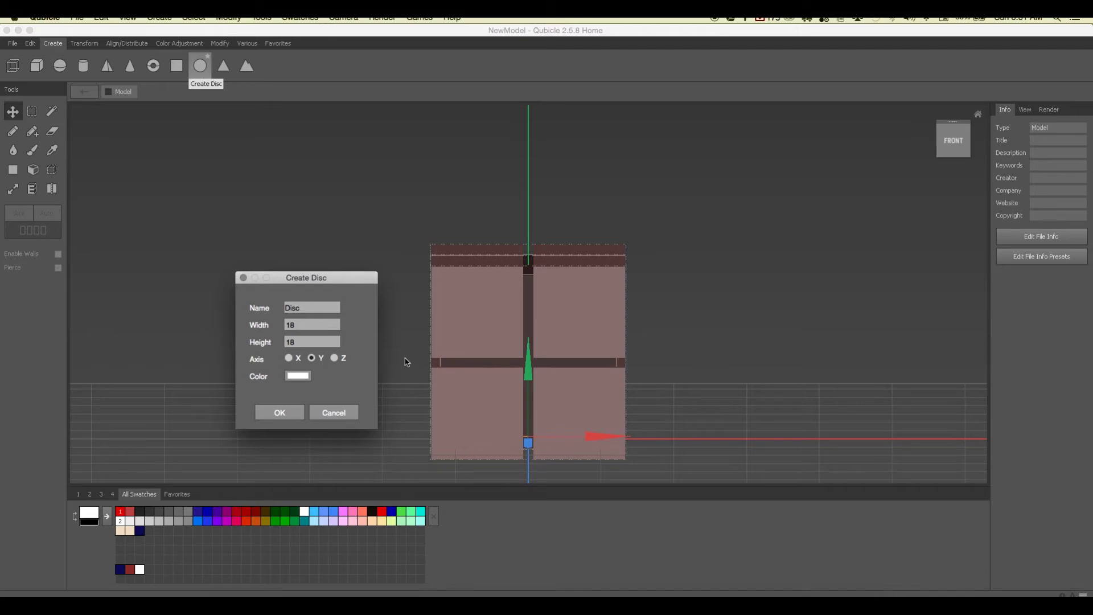
click(335, 358)
click(294, 409)
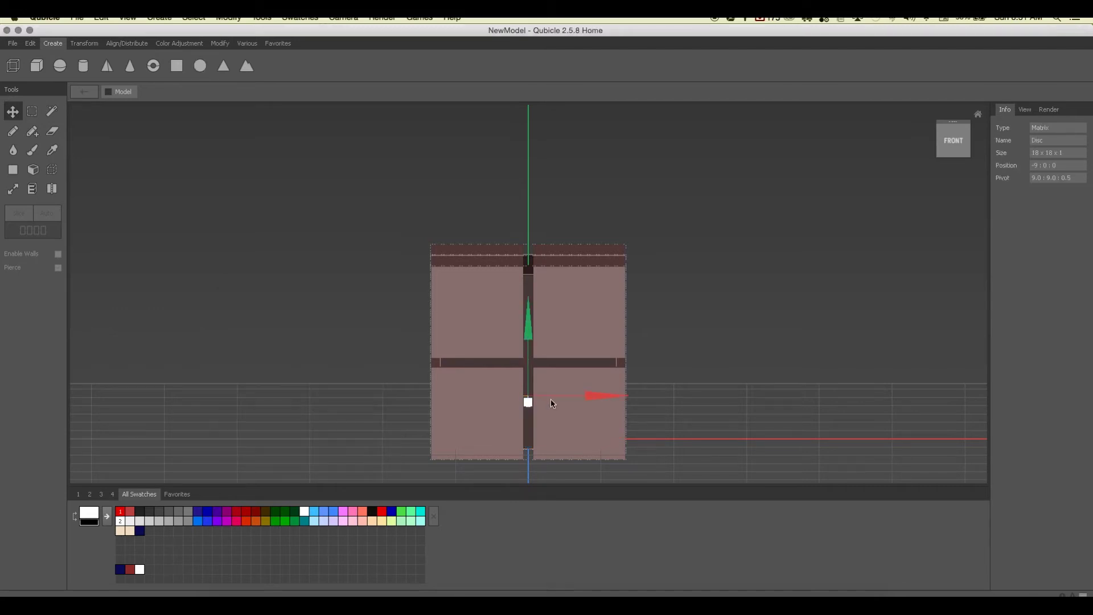
Move the disc to Y 9 and Z 20 so it sits centred against the cube's front face.
drag(592, 401, 739, 393)
key(super+z)
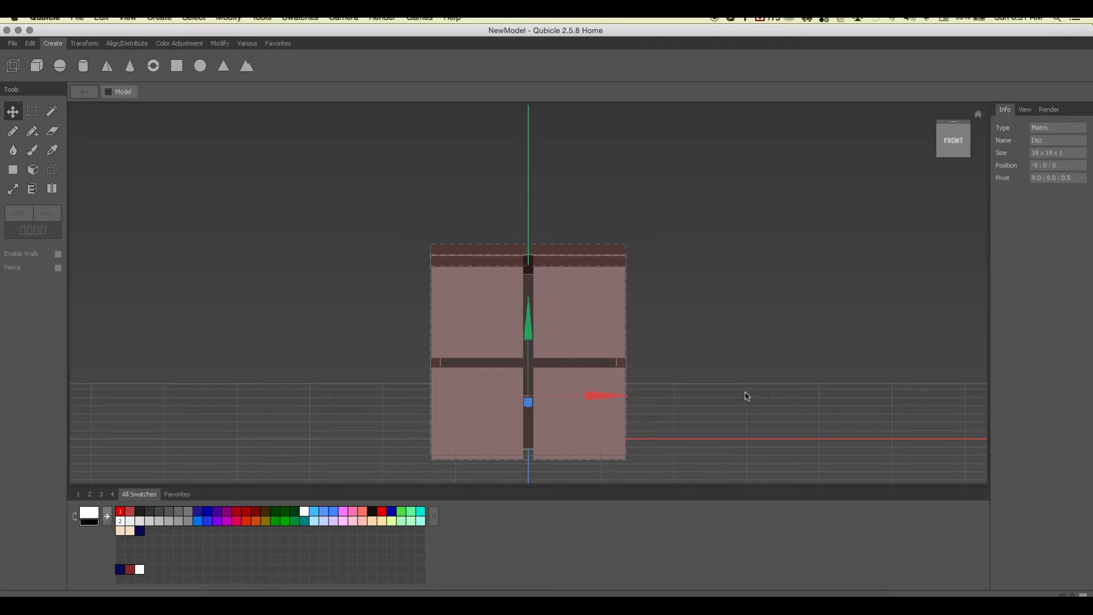
click(953, 140)
click(973, 139)
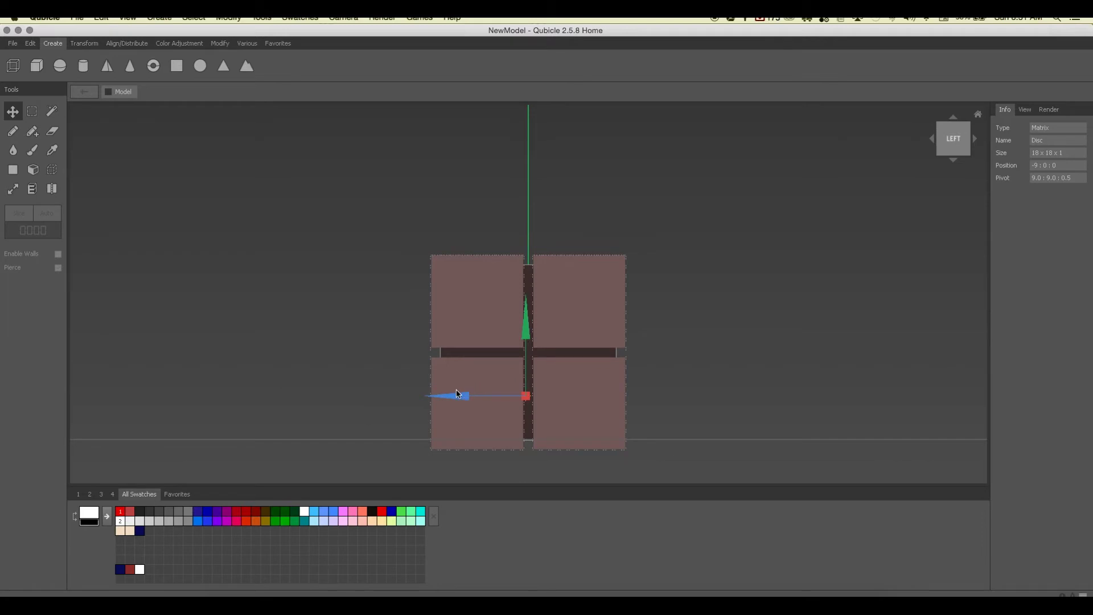
drag(446, 397, 352, 395)
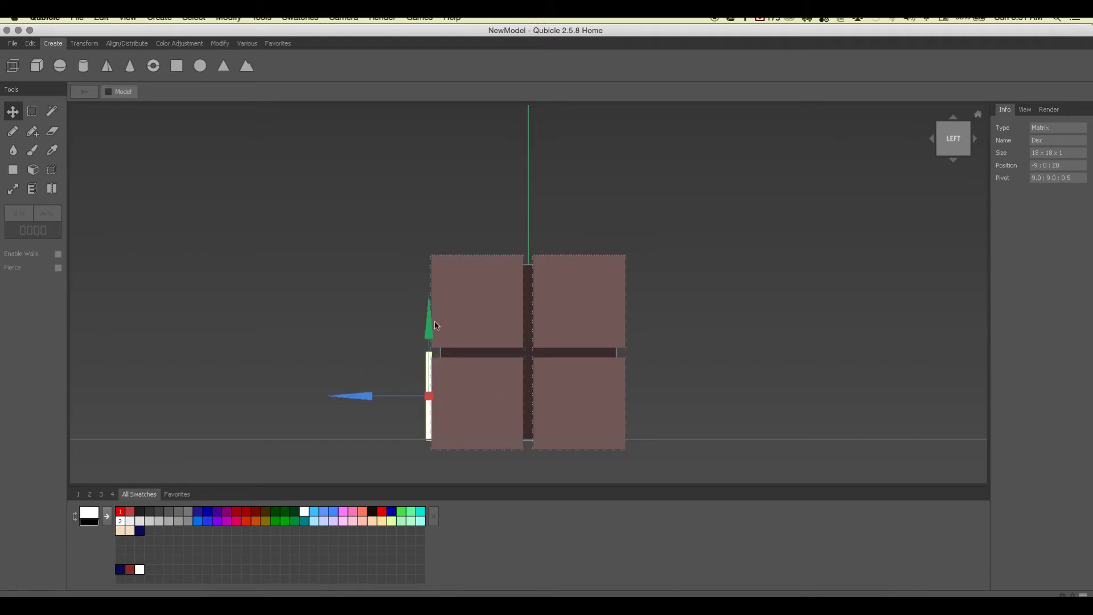
drag(433, 327, 432, 276)
Open the disc on the cube's front for voxel editing and rename it HeartDisc.
click(977, 114)
right_drag(757, 305, 676, 296)
scroll(566, 357, up, 4)
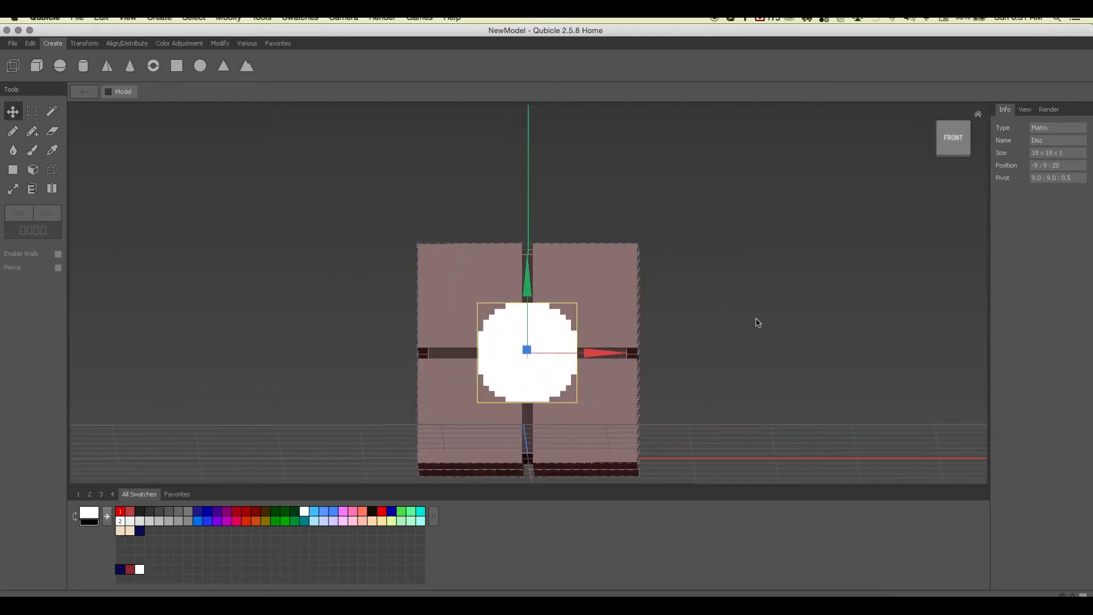
right_drag(757, 317, 757, 334)
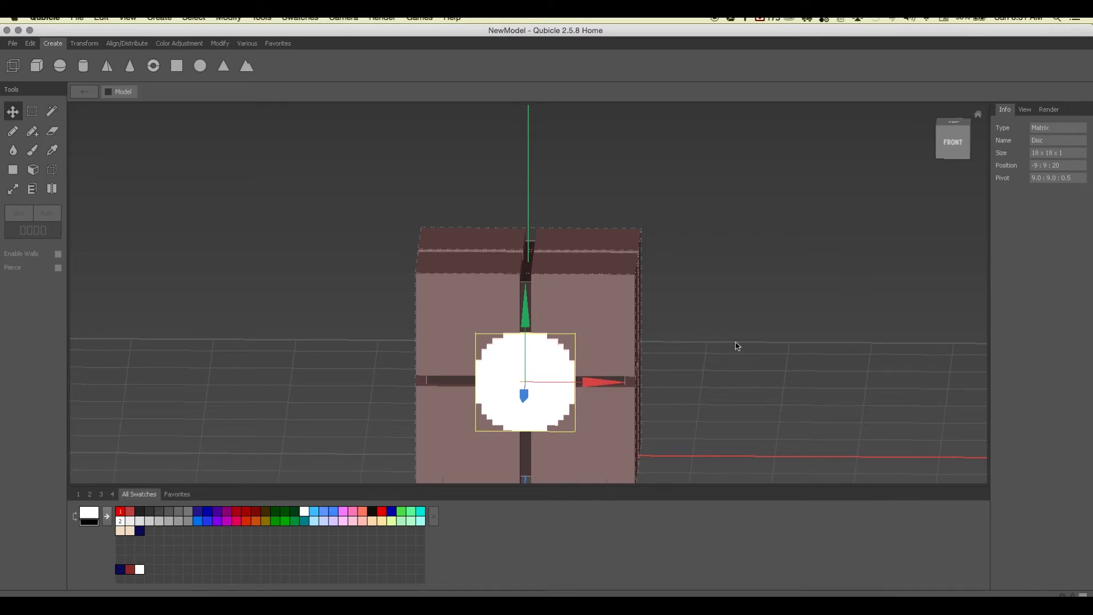
double_click(553, 369)
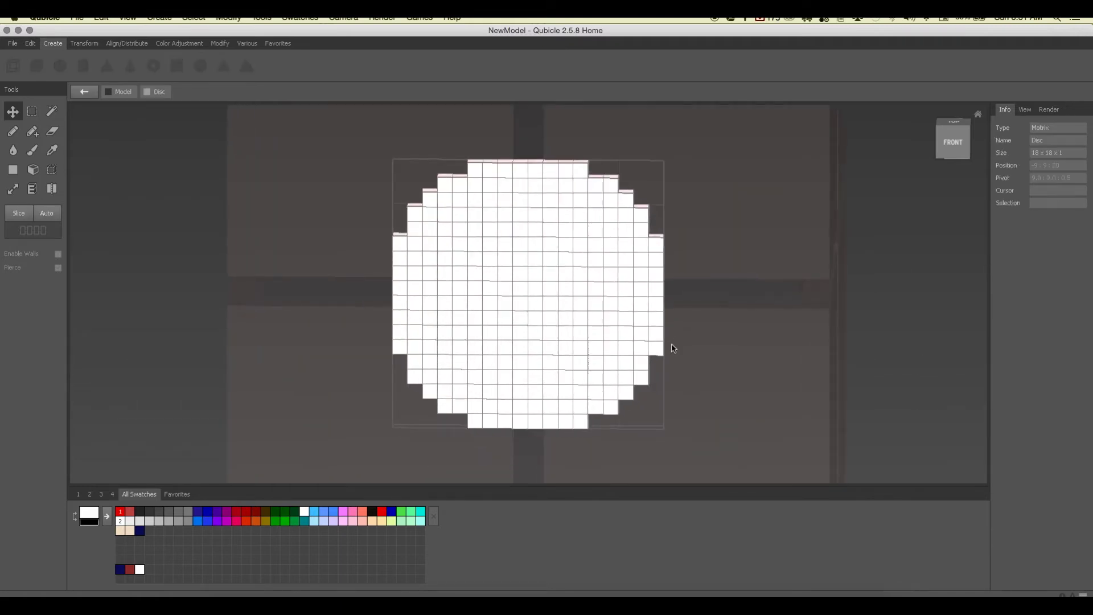
double_click(1051, 140)
key(Right)
key(Left)
text(Heart)
key(BackSpace)
key(BackSpace)
key(BackSpace)
key(BackSpace)
key(BackSpace)
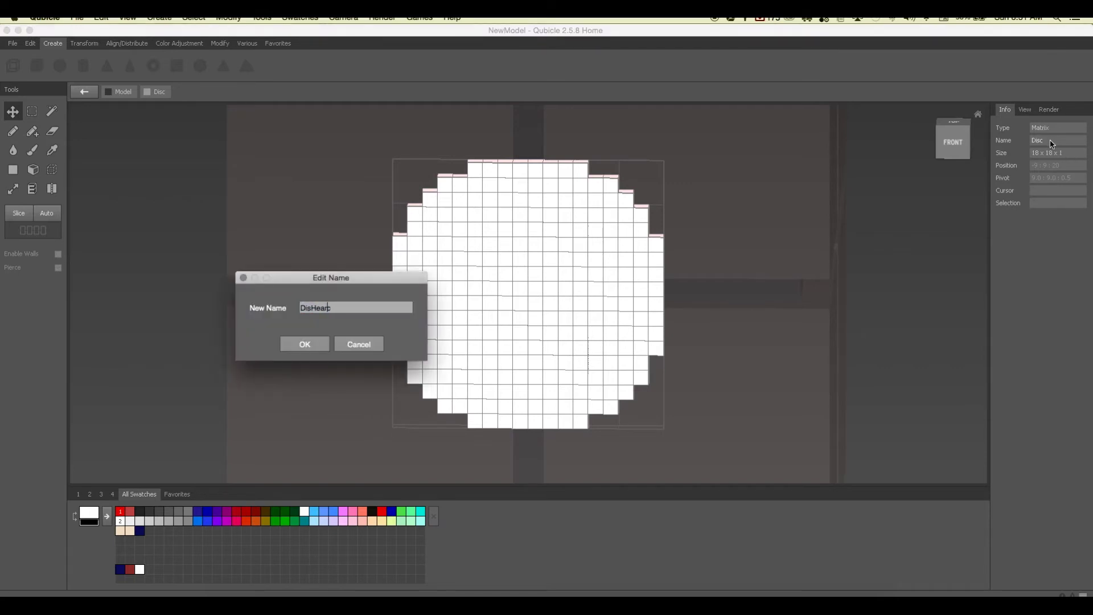
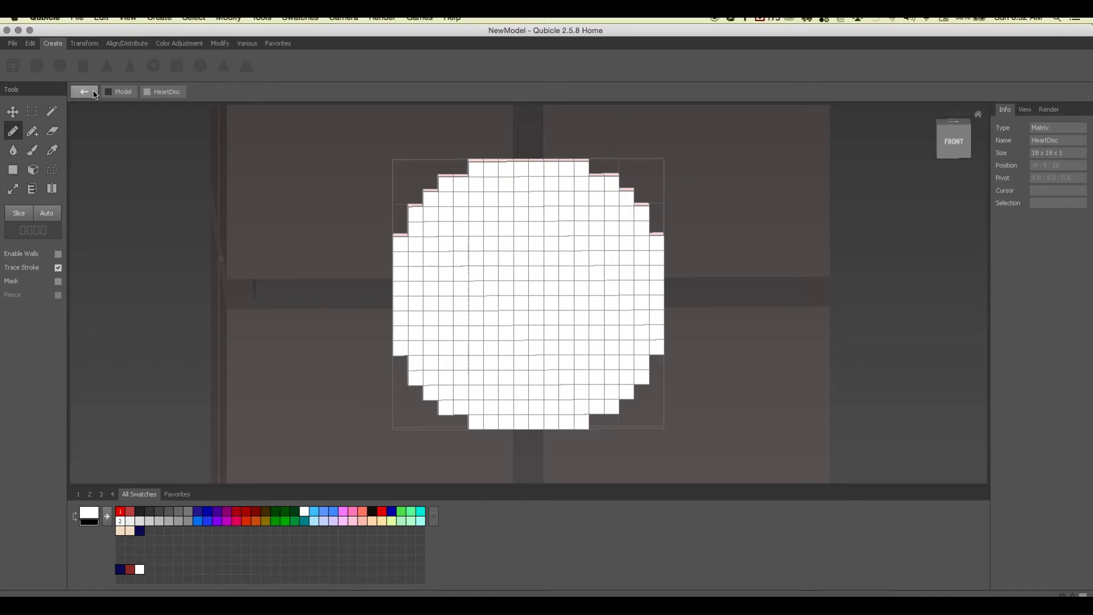
Return to the whole model, create an empty 15 × 15 × 15 matrix and move it to X -55 beside the cube.
click(86, 91)
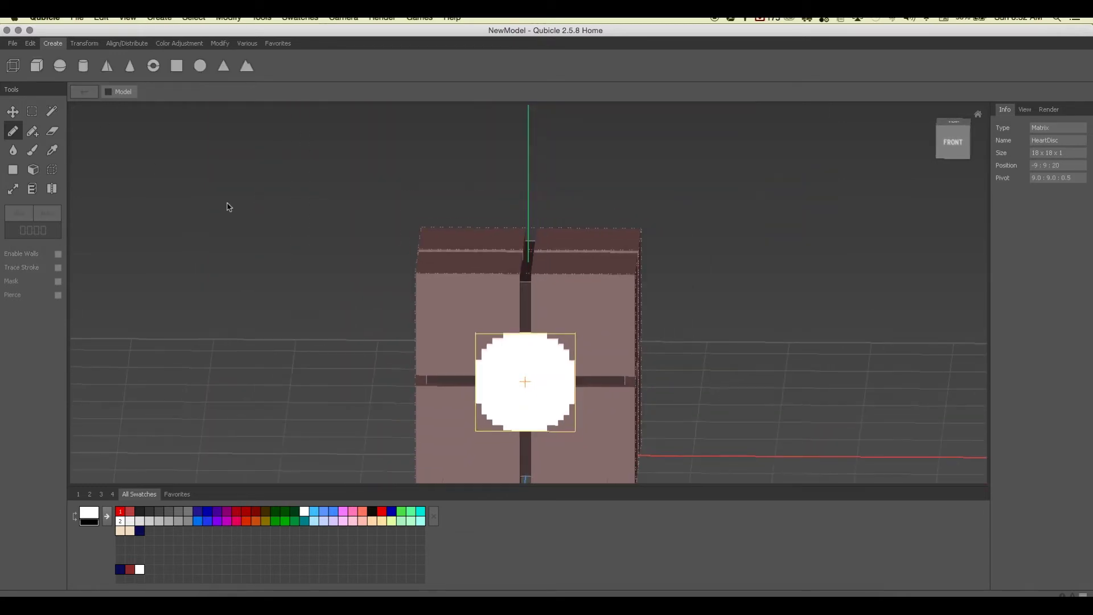
click(13, 66)
click(276, 395)
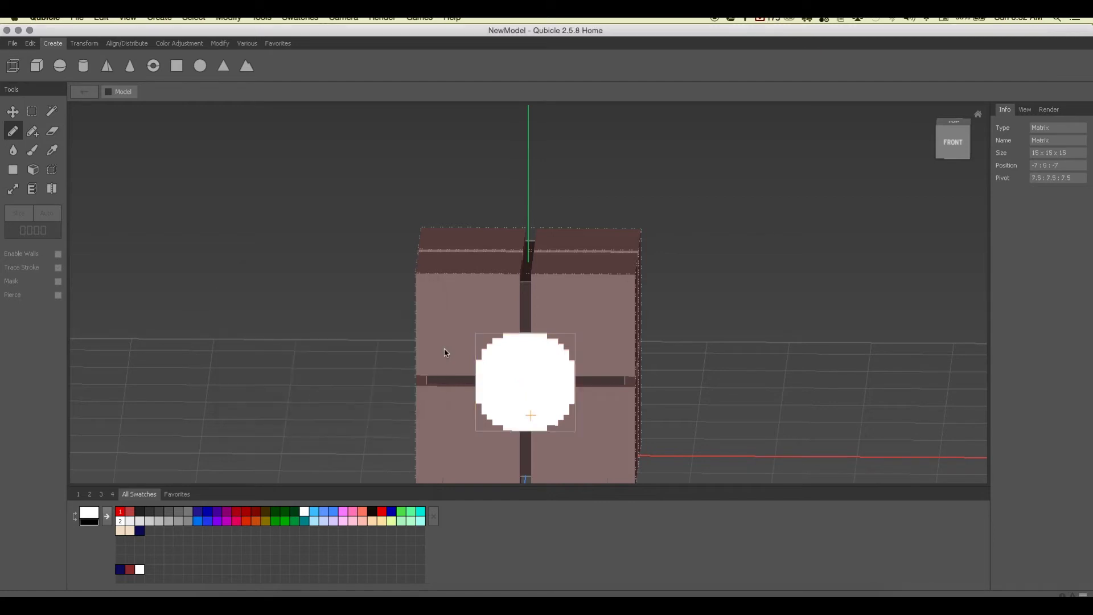
key(m)
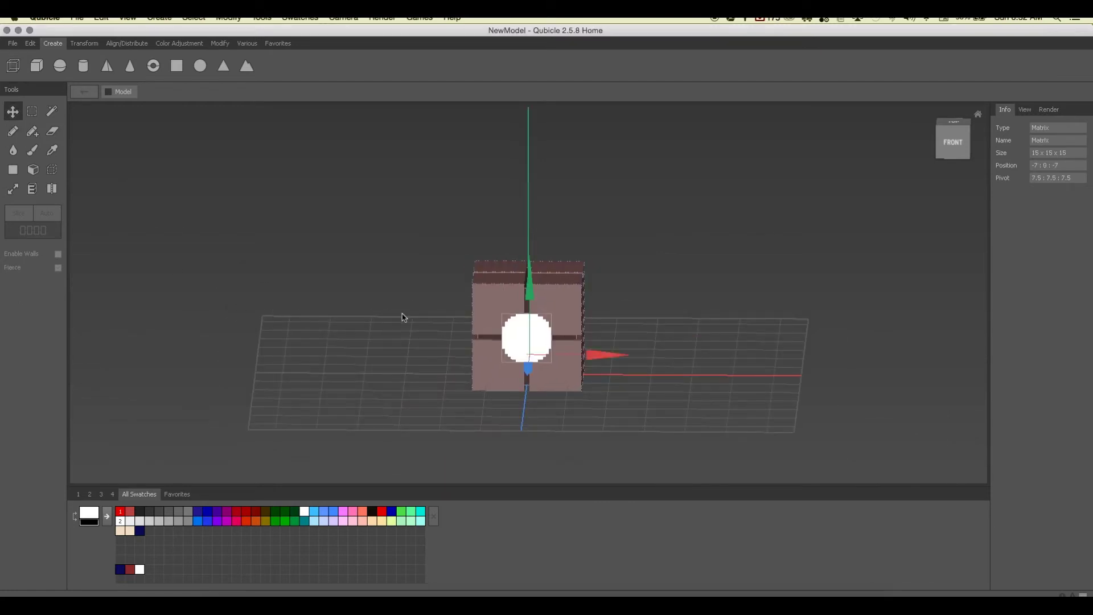
drag(609, 354, 352, 348)
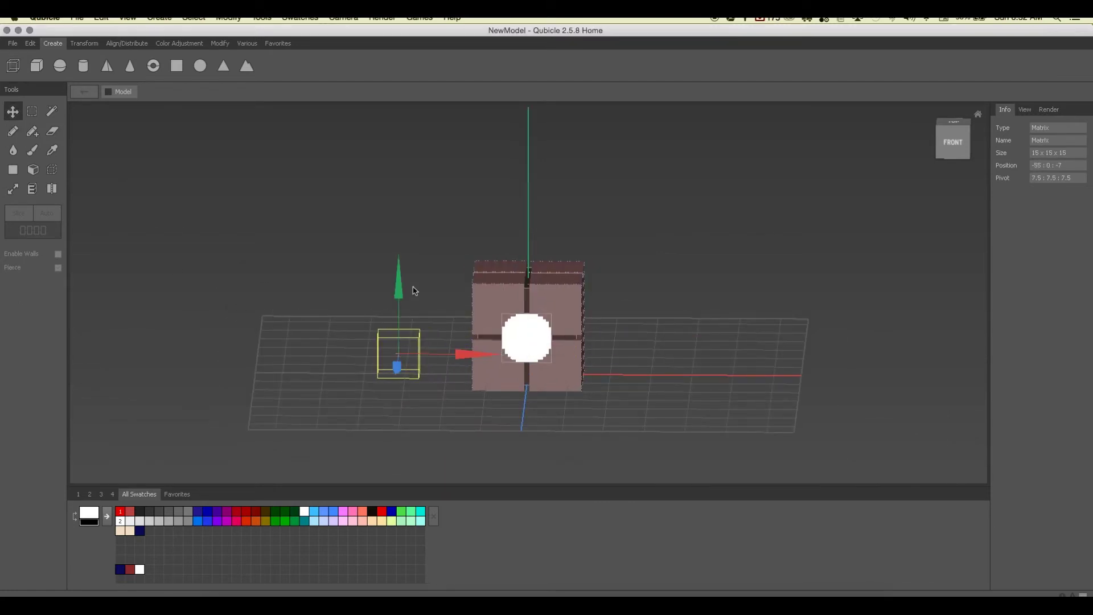
Open the empty matrix, enable walls and place a few white voxels on its back and side walls with the Pencil tool.
click(398, 392)
double_click(405, 370)
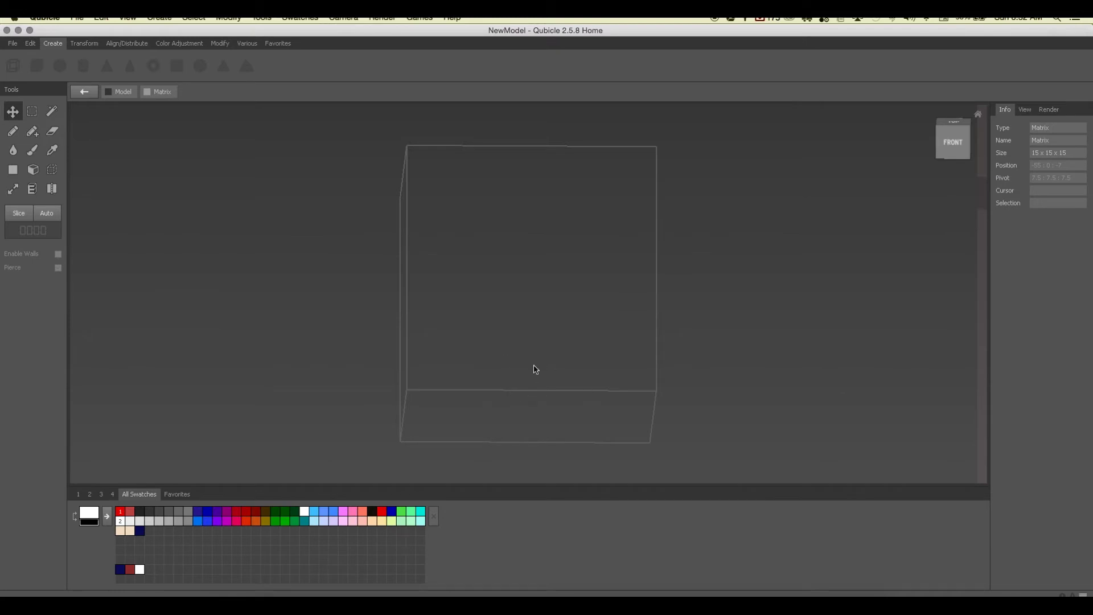
click(14, 131)
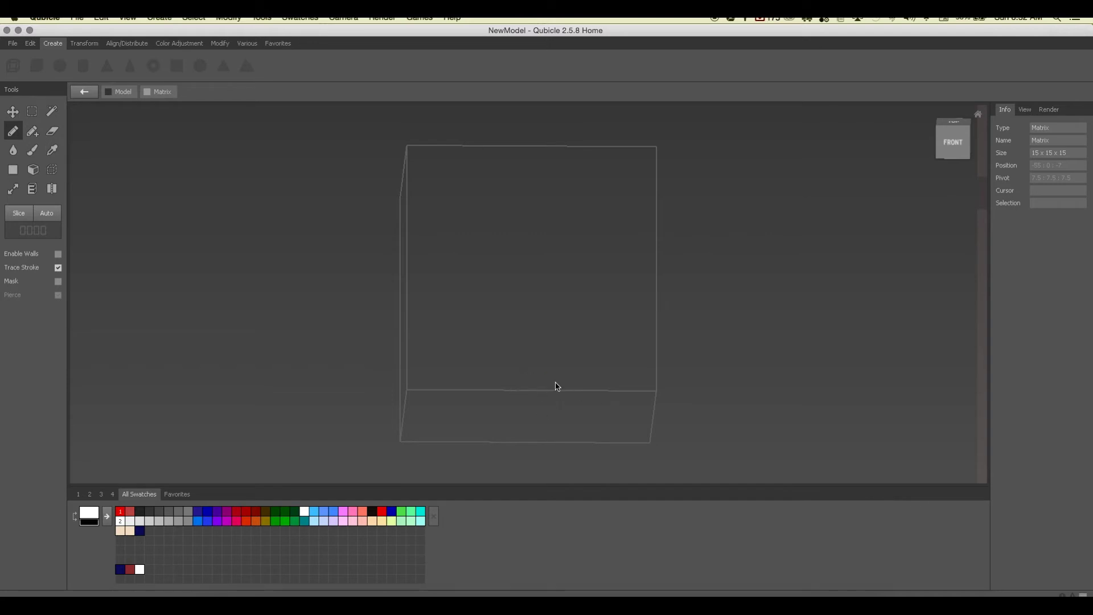
key(Tab)
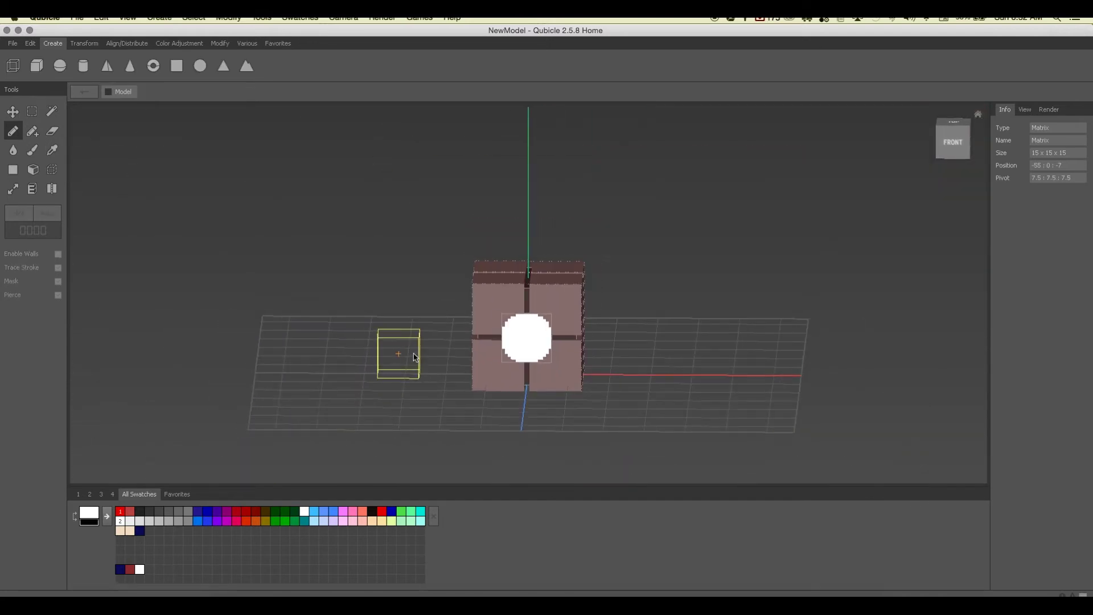
double_click(417, 356)
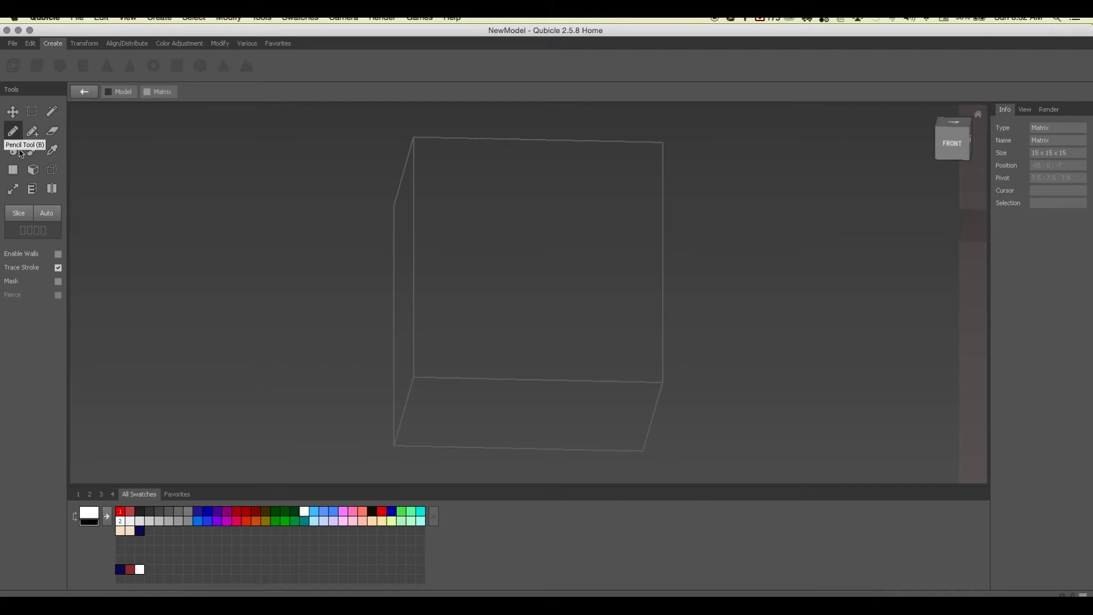
click(518, 244)
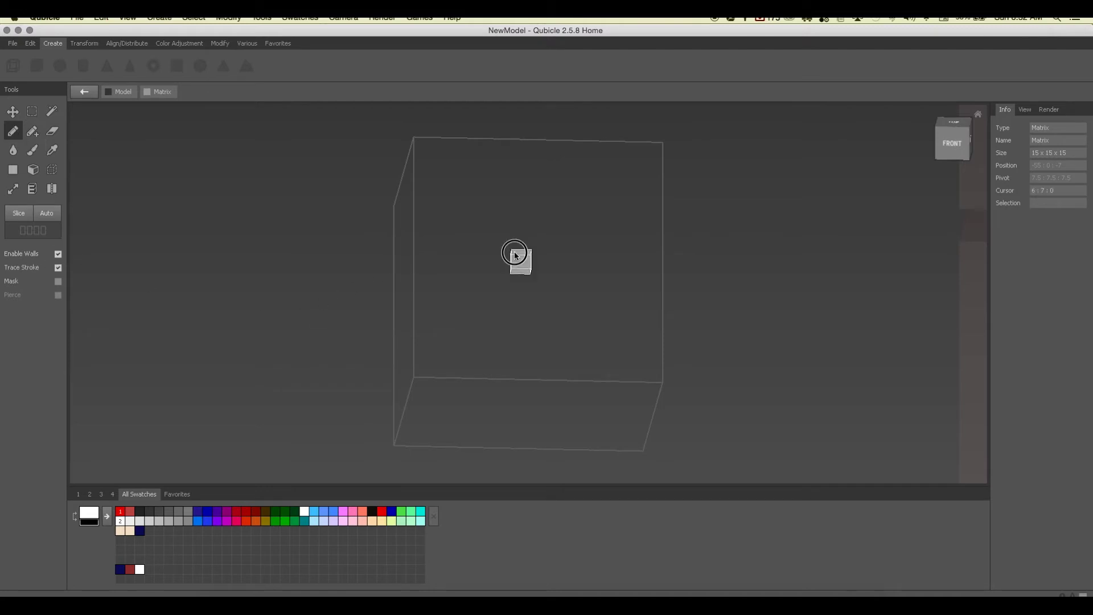
right_drag(651, 361, 624, 361)
mouse_move(421, 262)
right_down()
mouse_move(404, 334)
mouse_move(428, 249)
right_up()
click(431, 273)
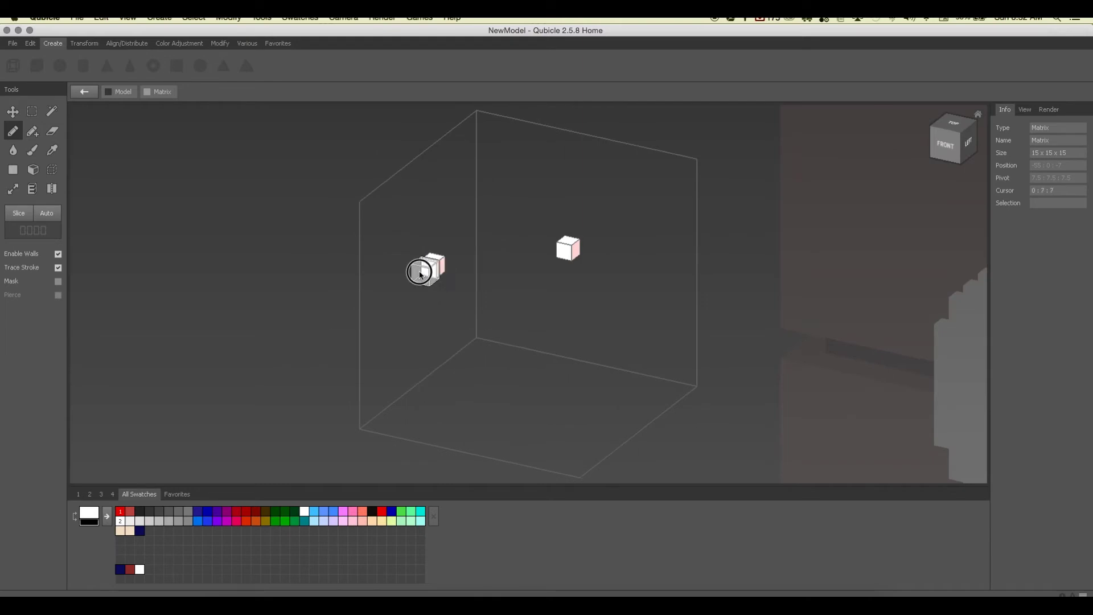
mouse_move(426, 267)
mouse_down()
mouse_move(407, 281)
mouse_move(414, 298)
mouse_up()
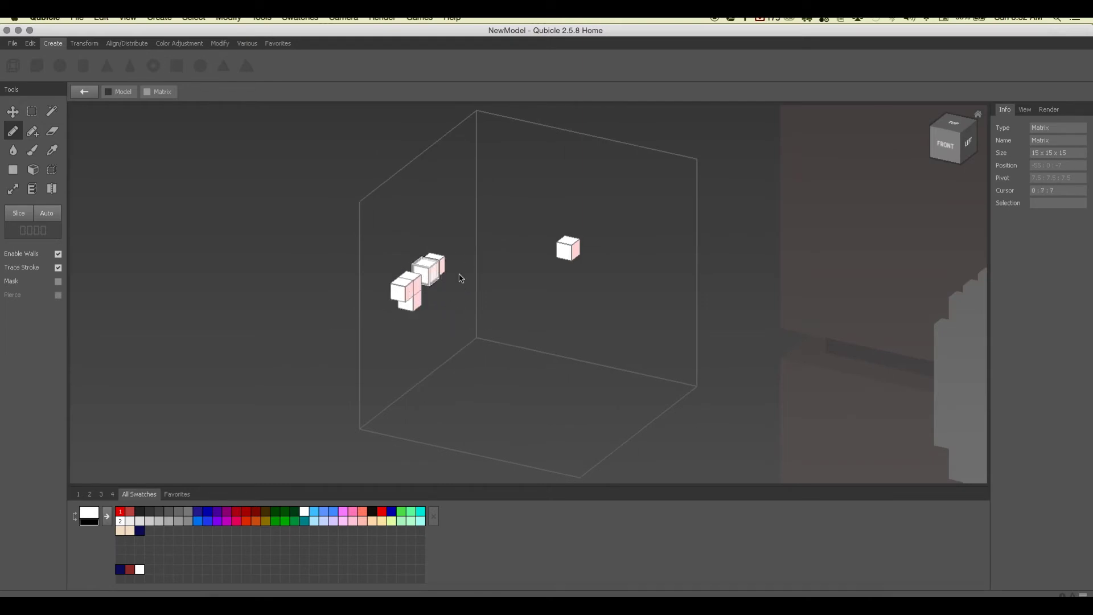
Extend the white voxels into one row along X and another along Z with the Add Voxel tool.
click(32, 131)
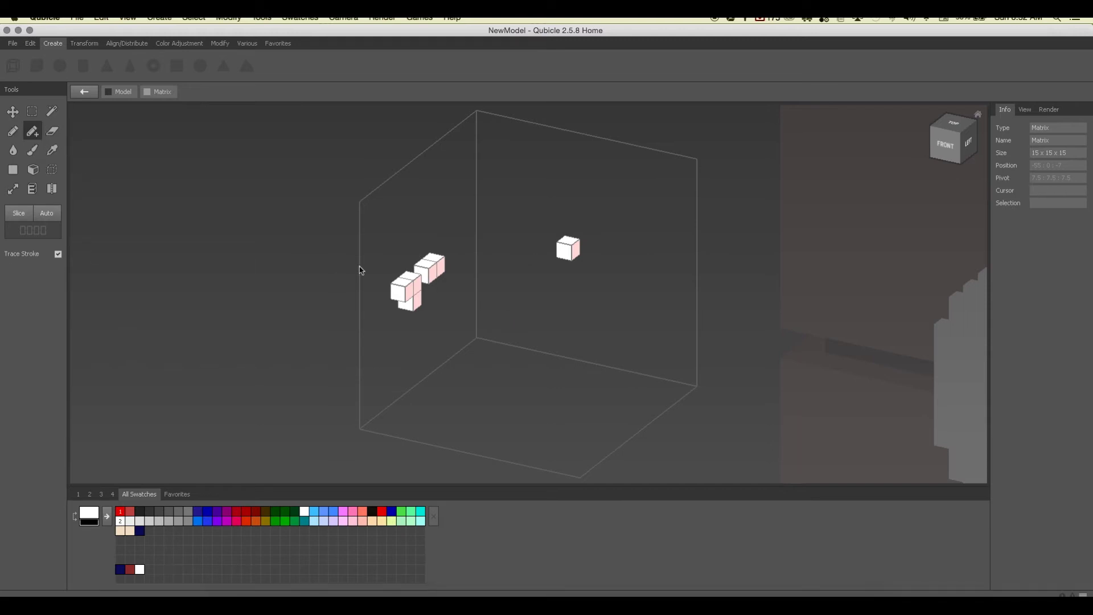
drag(431, 274, 470, 282)
drag(560, 257, 535, 280)
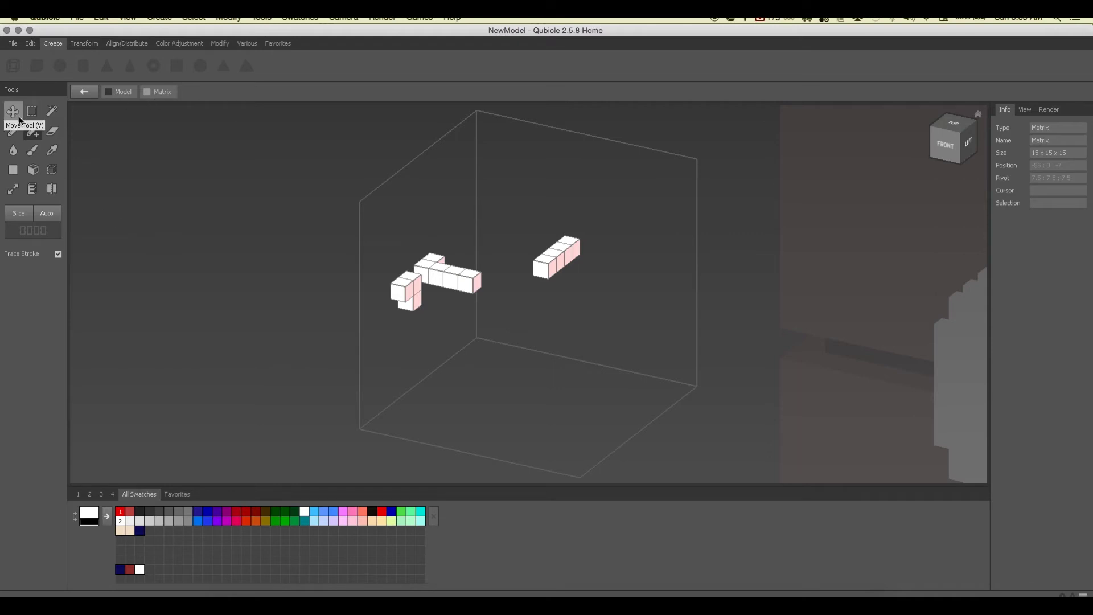
Return to the whole model and delete the 15 × 15 × 15 test matrix beside the cube.
click(72, 92)
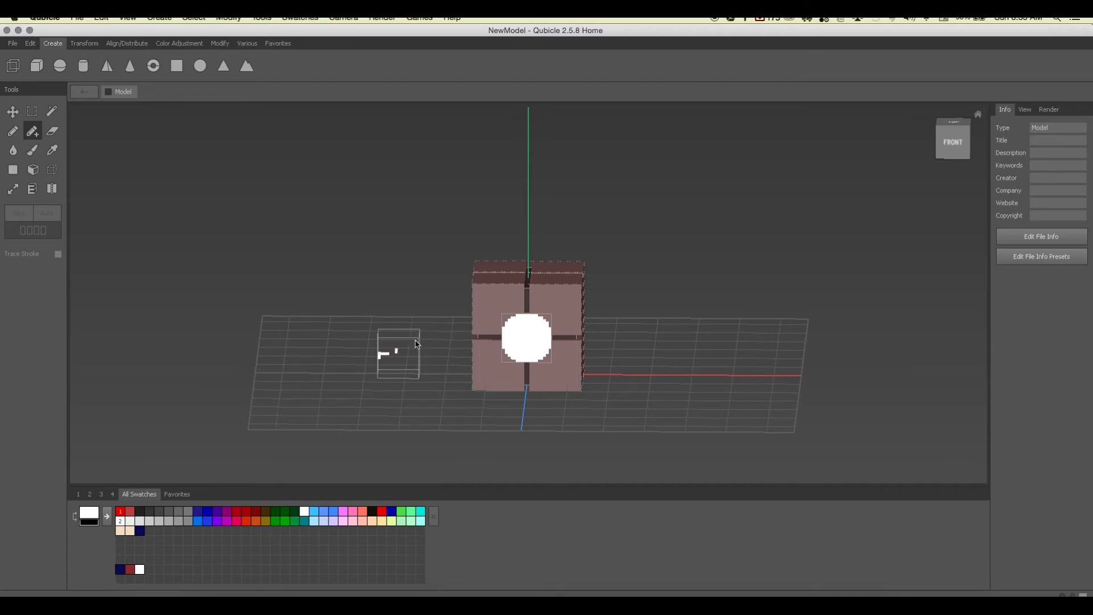
click(418, 341)
scroll(419, 347, up, 3)
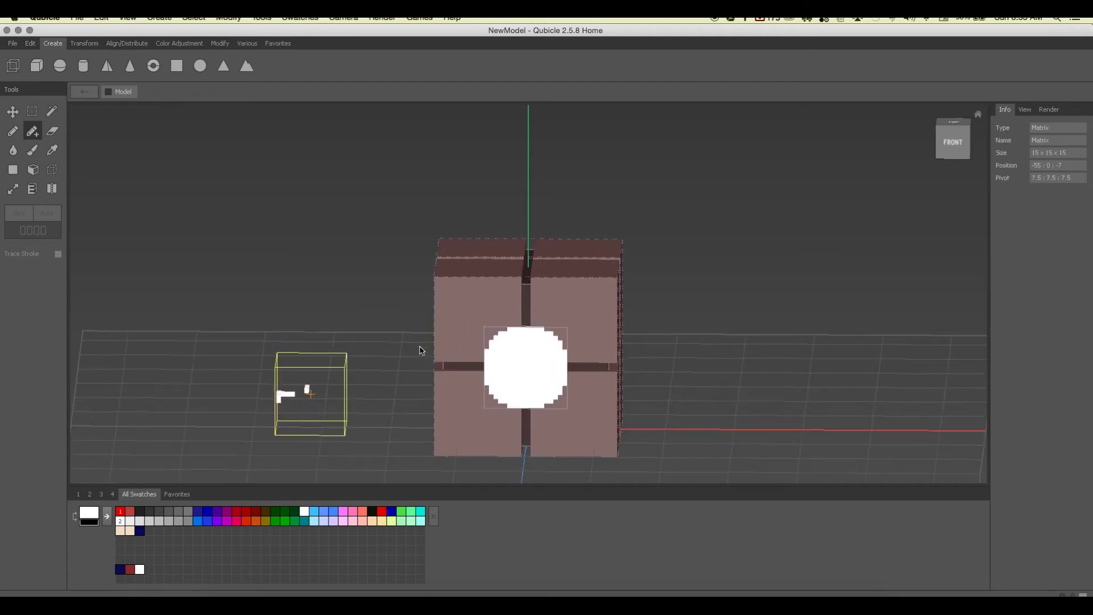
key(Delete)
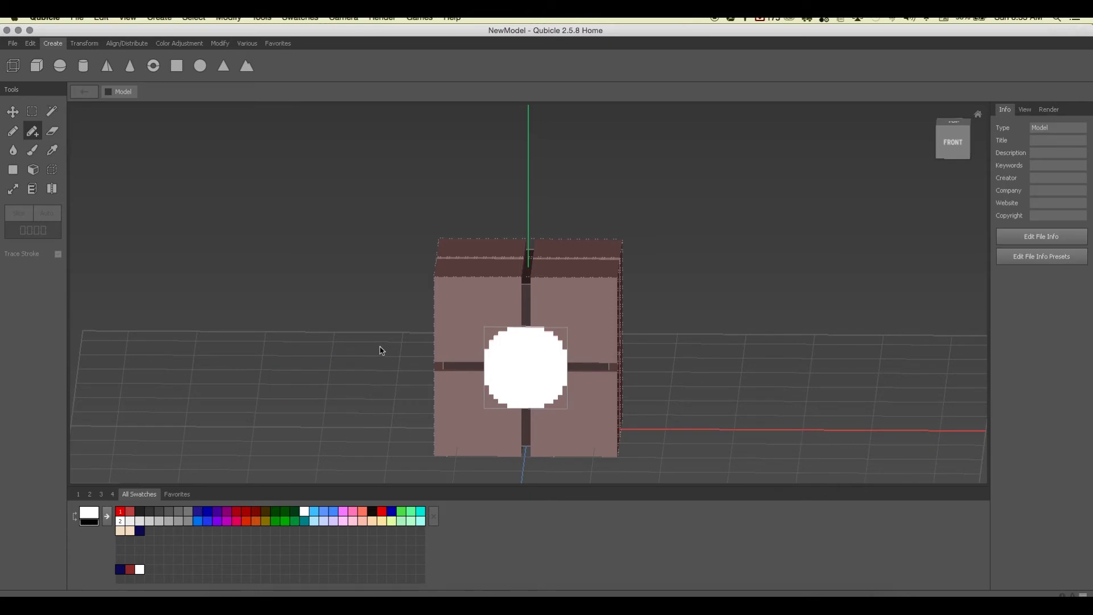
Open the HeartDisc matrix and draw the left lobe of a heart outline in orange-red with the Pencil tool.
double_click(550, 365)
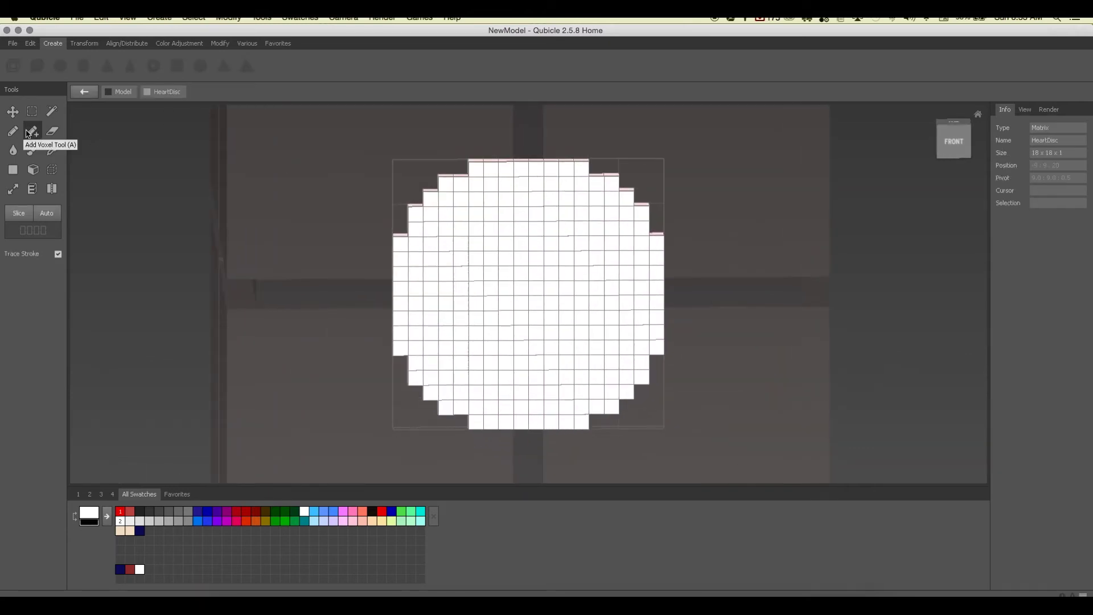
click(13, 131)
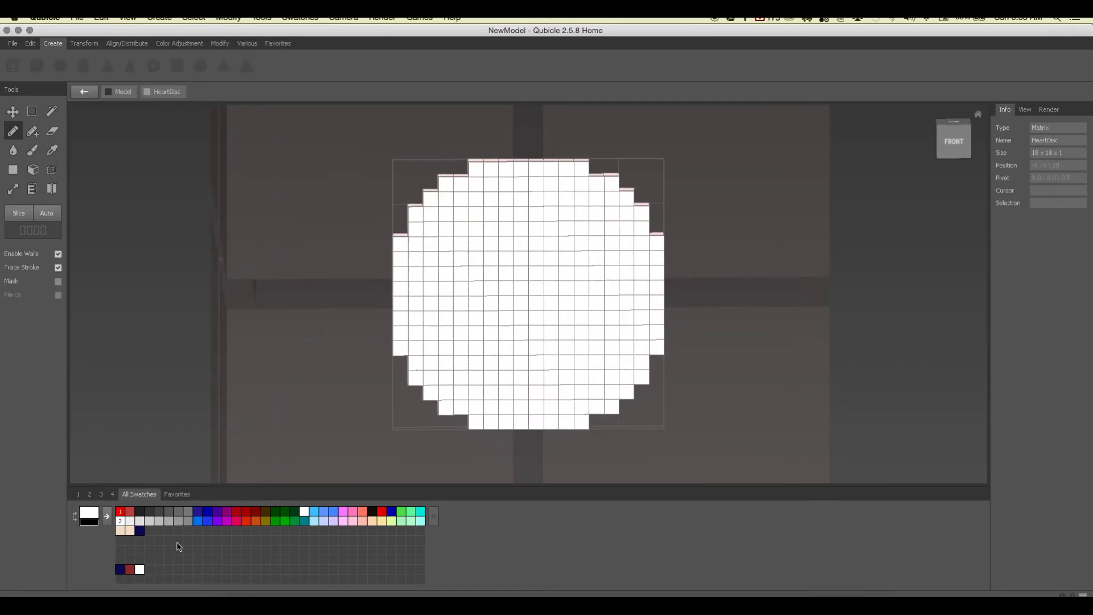
click(246, 520)
drag(508, 219, 478, 220)
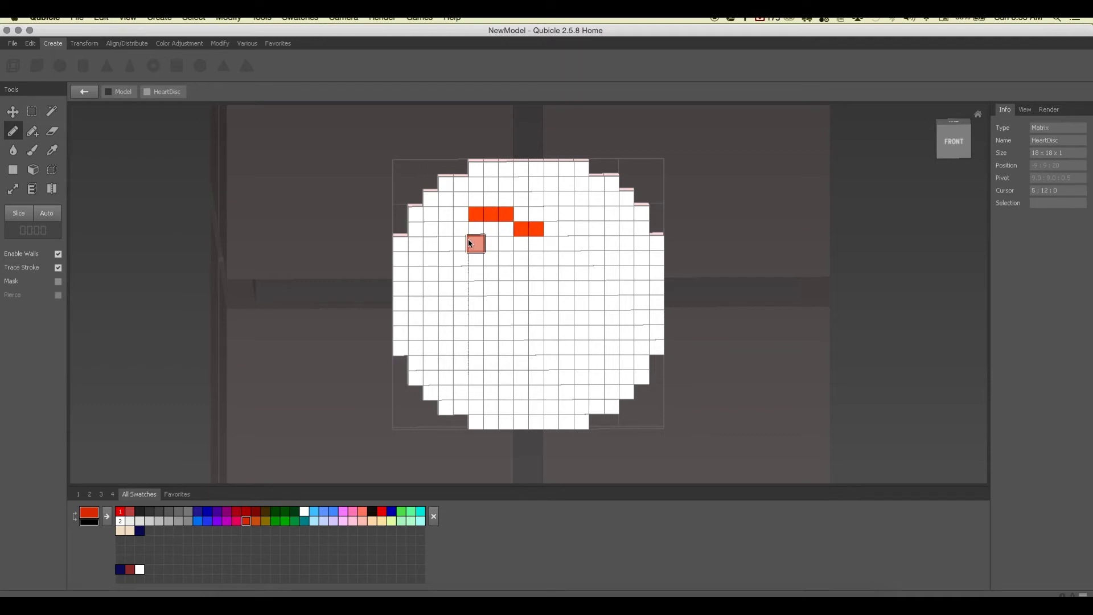
click(463, 234)
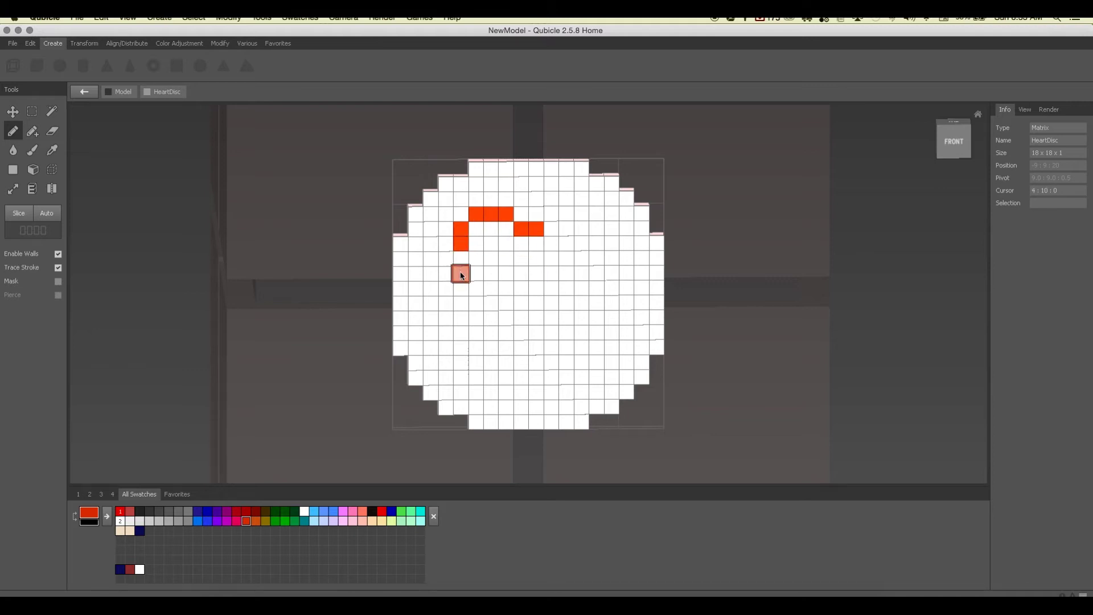
drag(449, 247, 446, 276)
click(463, 303)
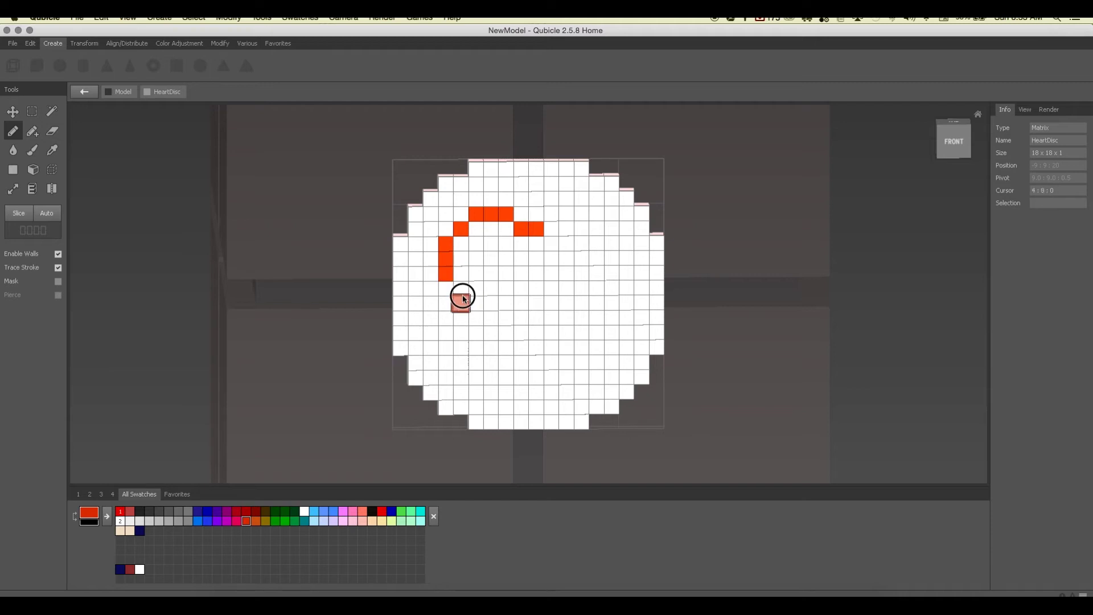
Continue the orange-red outline diagonally down to the heart's bottom tip and up its lower right edge.
drag(476, 304, 489, 307)
click(492, 318)
mouse_move(510, 338)
mouse_down()
mouse_move(537, 336)
mouse_move(522, 347)
mouse_move(536, 348)
mouse_up()
click(548, 337)
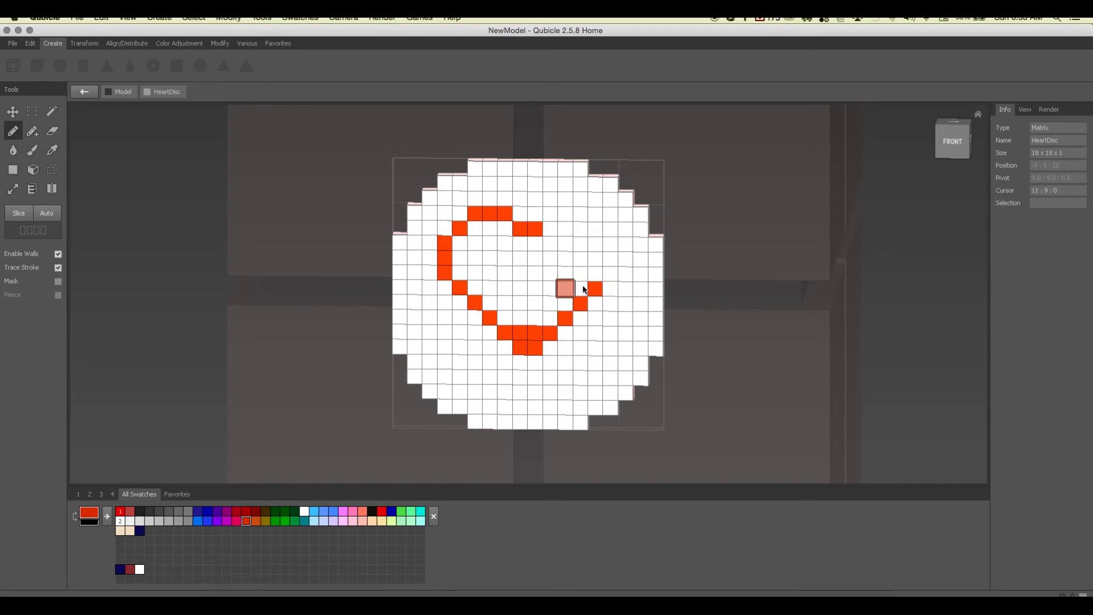
Close the heart outline with the right lobe and thicken the undersides of both lobes in orange-red.
drag(604, 273, 605, 247)
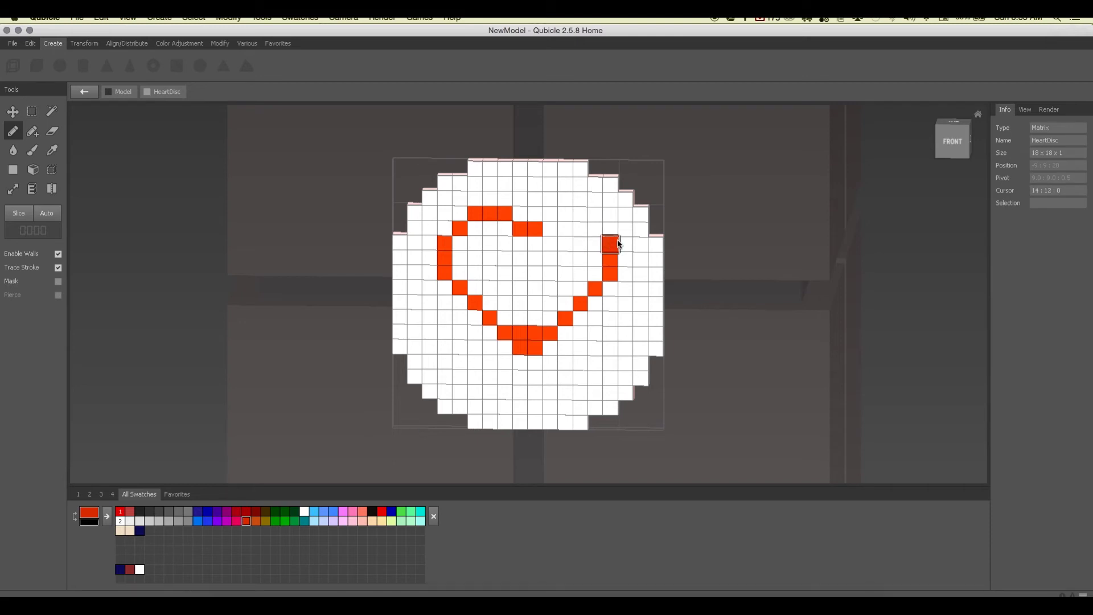
click(595, 230)
drag(576, 219, 543, 223)
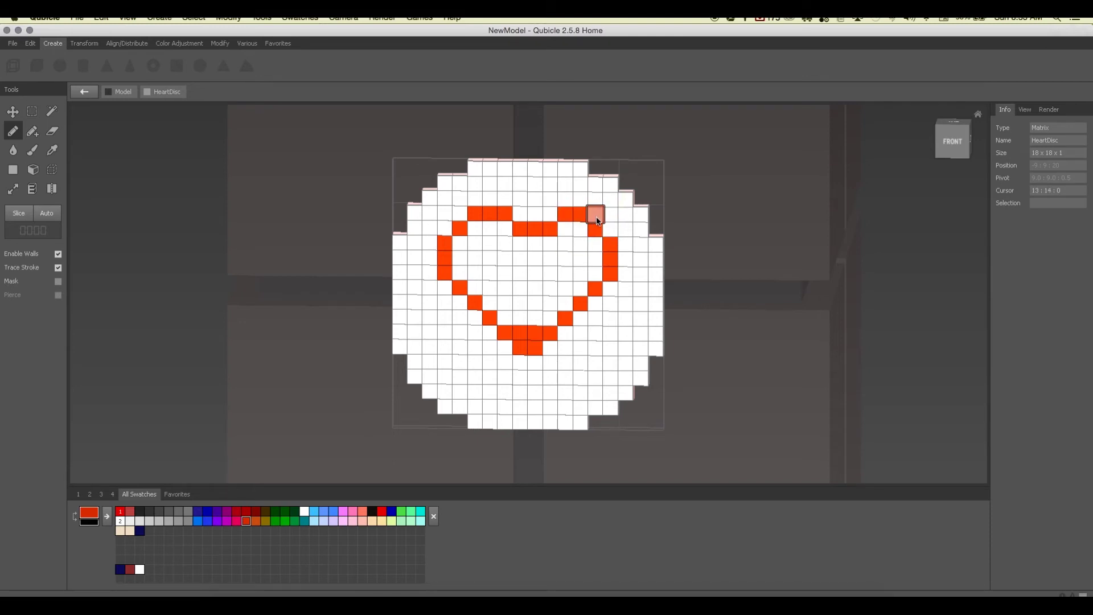
drag(559, 220, 549, 217)
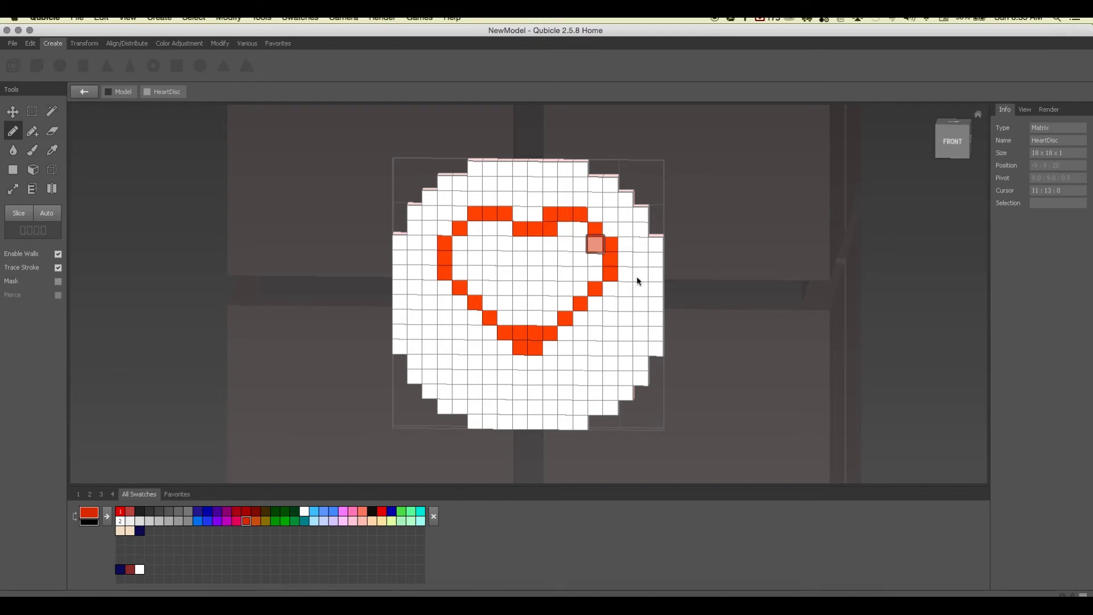
drag(513, 231, 476, 227)
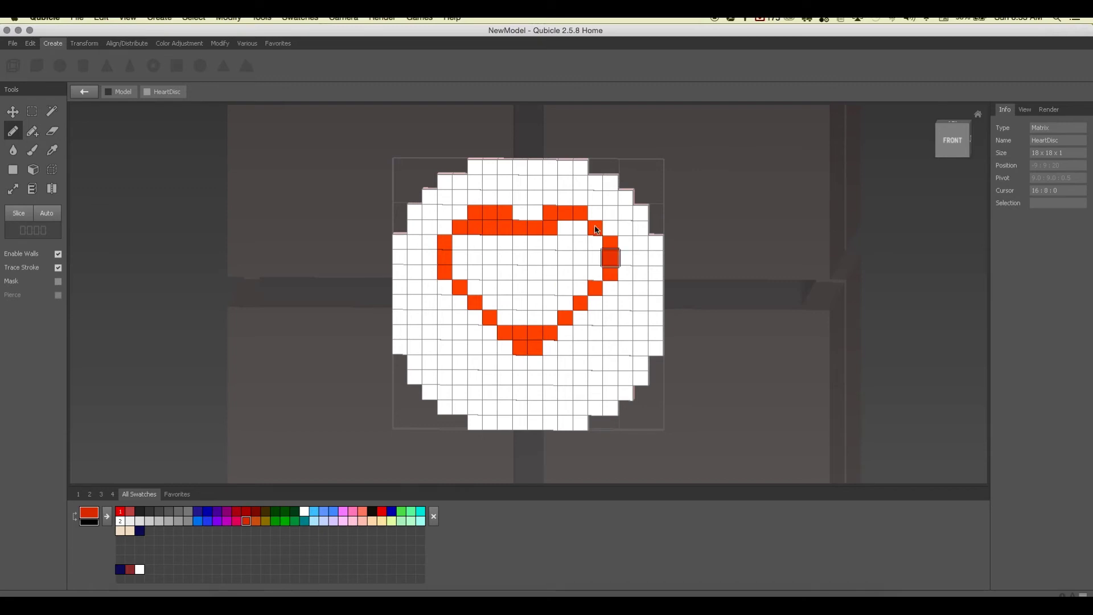
drag(565, 227, 579, 226)
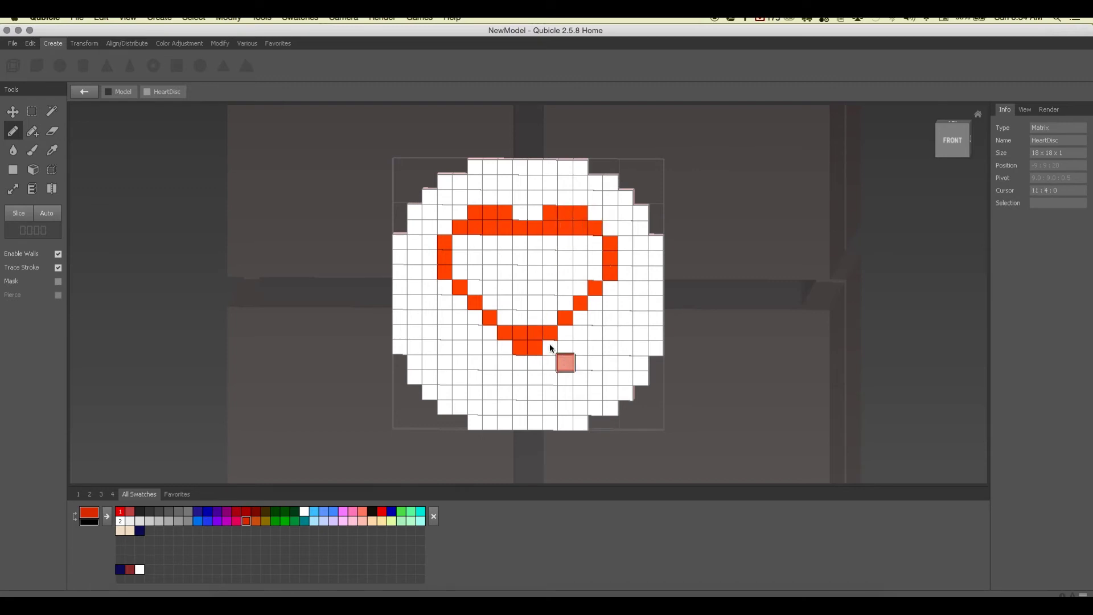
Try the Fill tool inside the heart outline with Contiguous off and Mask on, and undo the fill.
click(14, 150)
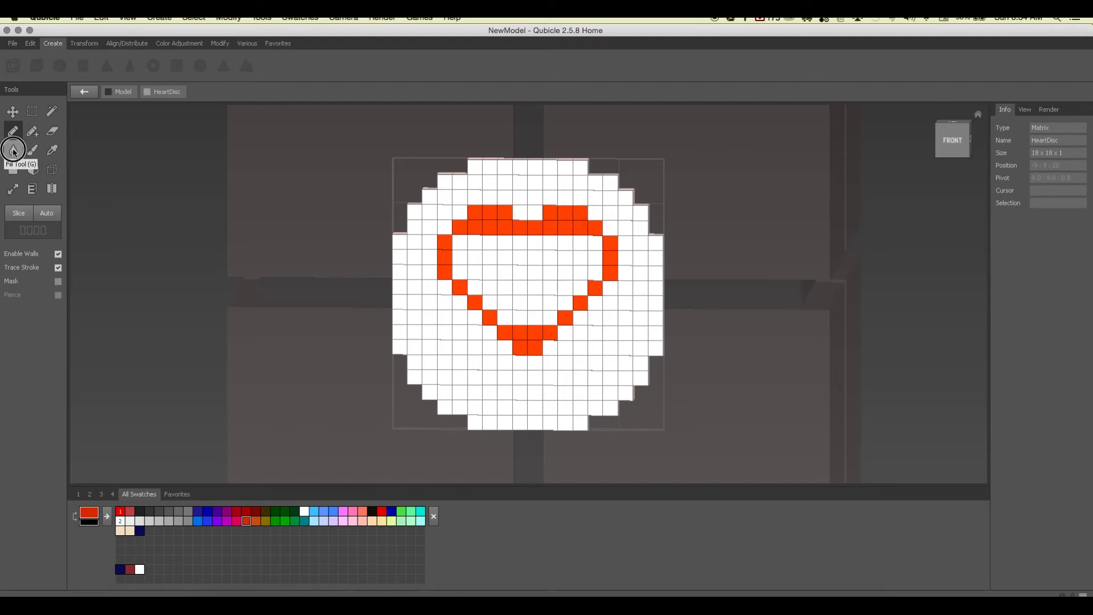
click(548, 292)
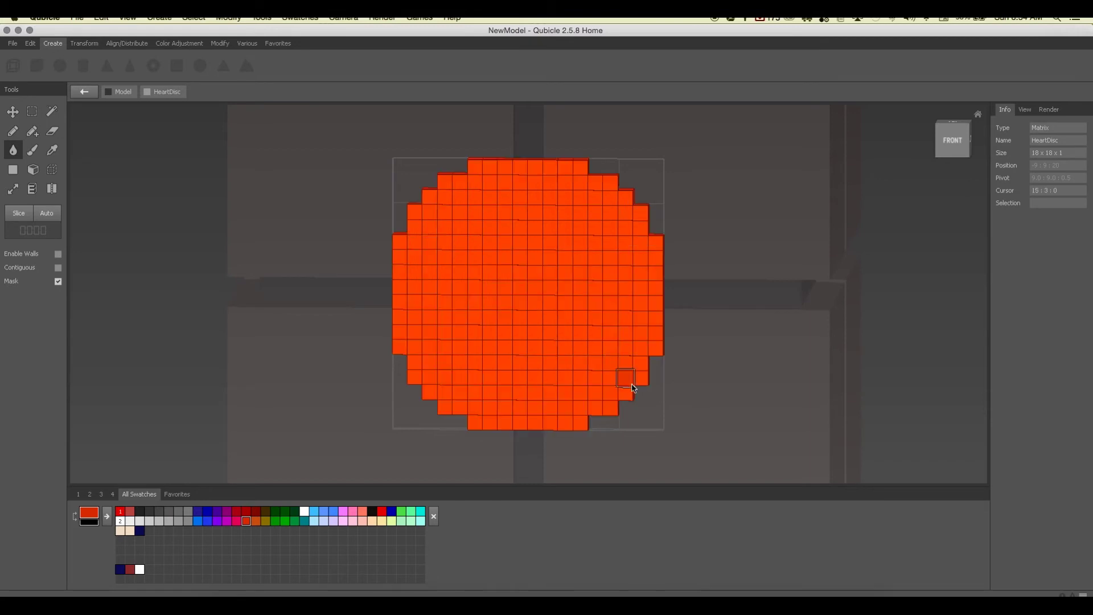
key(super+z)
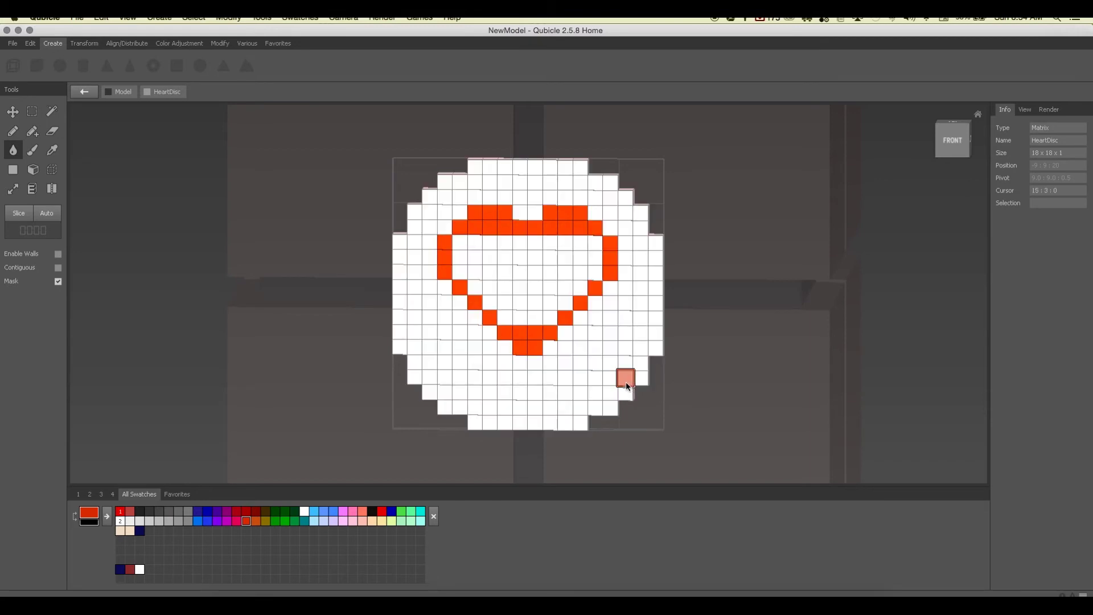
Try filling the heart's interior orange-red with Contiguous on and Mask off, and undo the fill.
click(58, 267)
click(58, 281)
click(520, 271)
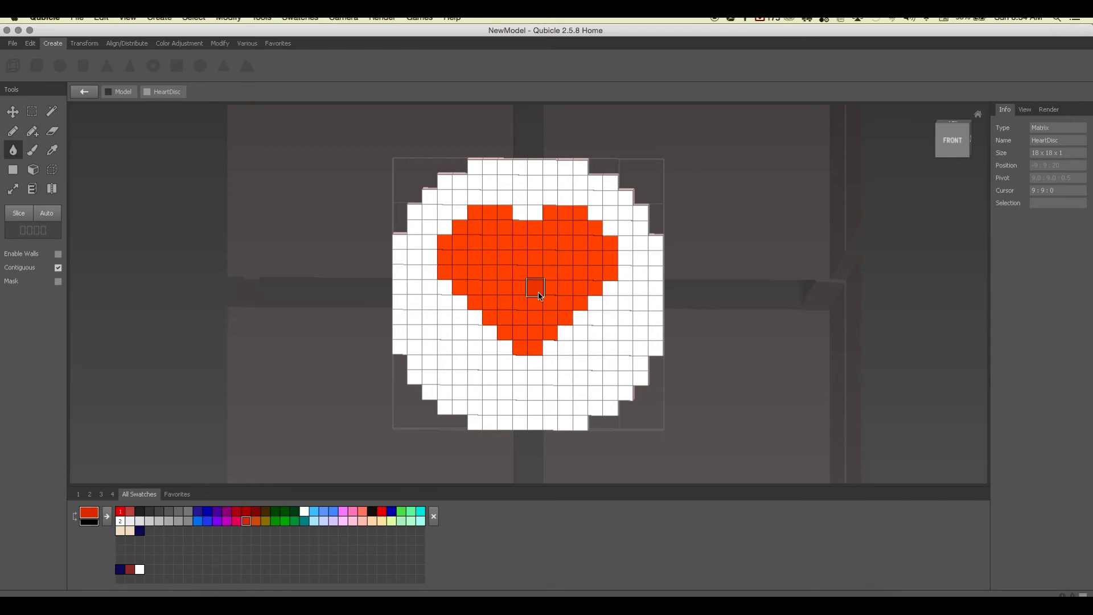
key(super+z)
Select the heart's white interior with the Magic Wand and fill it orange-red with Contiguous off and Mask on.
click(51, 112)
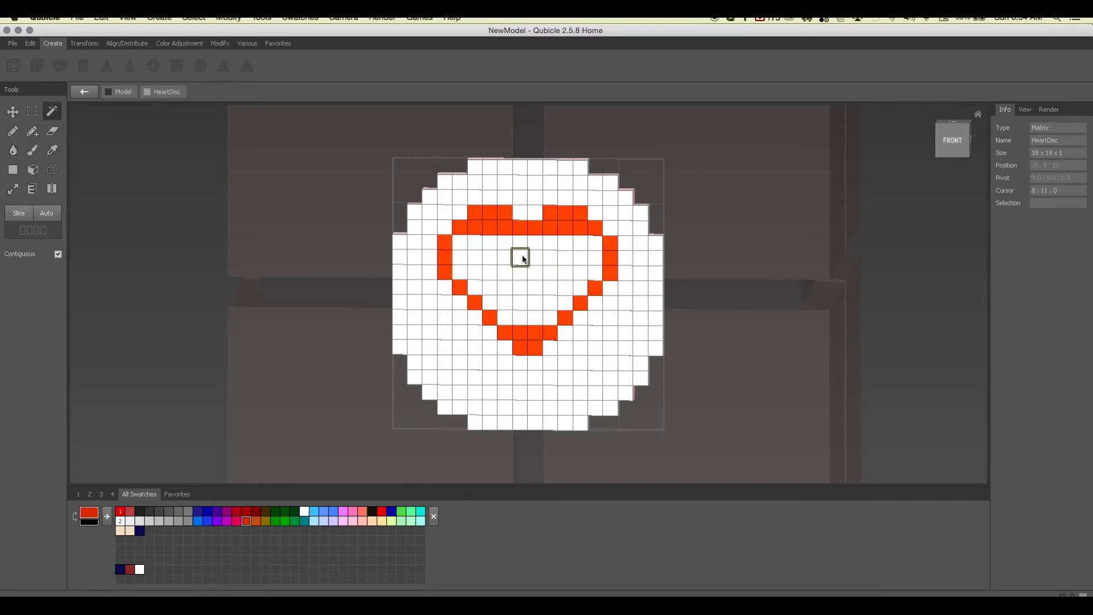
click(557, 296)
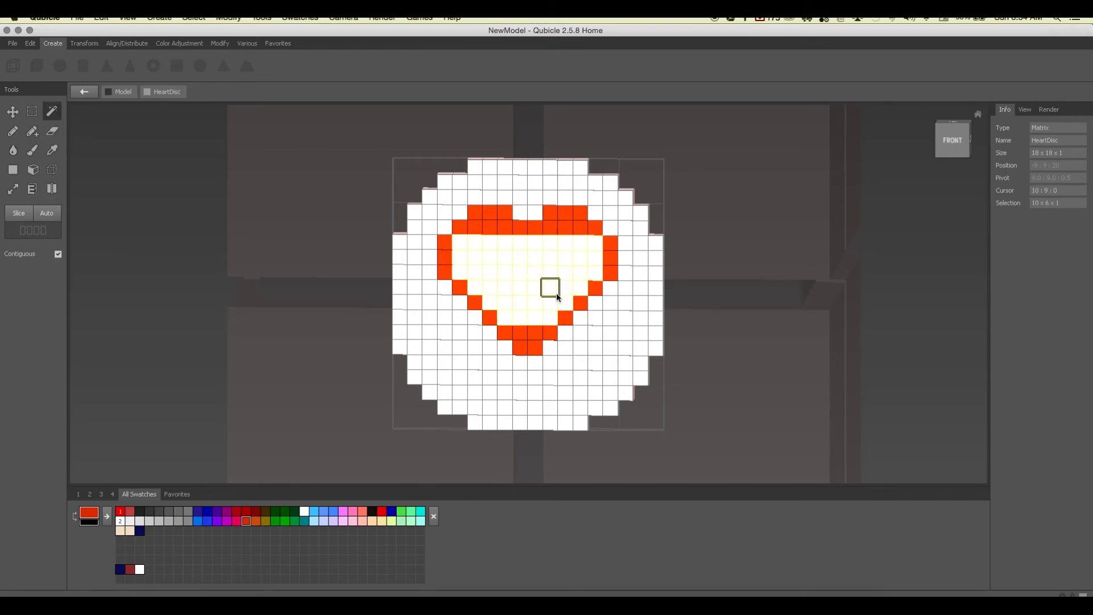
click(13, 149)
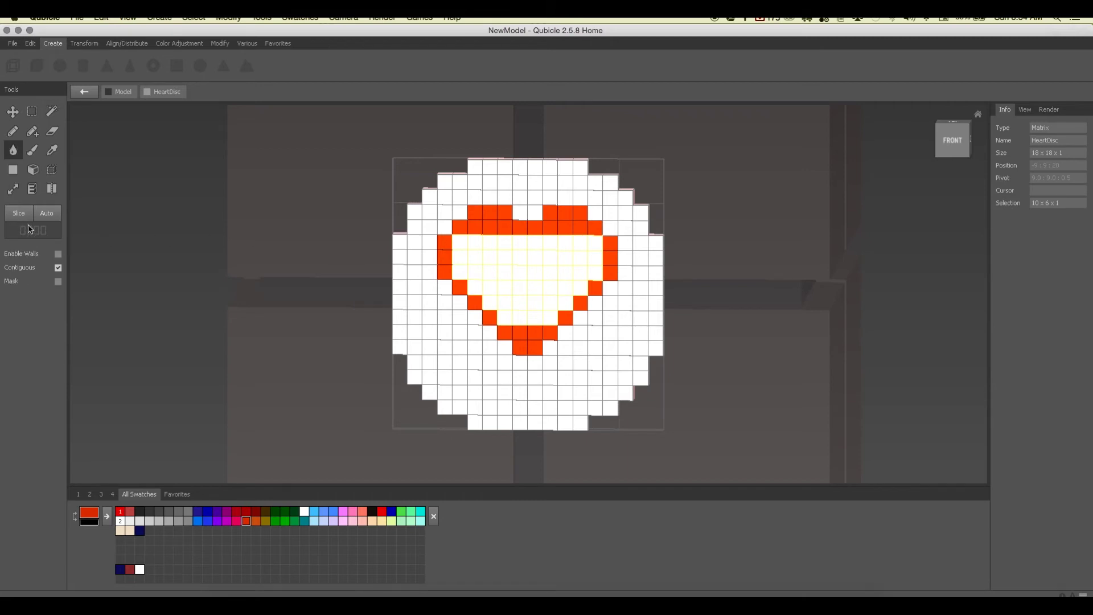
click(58, 267)
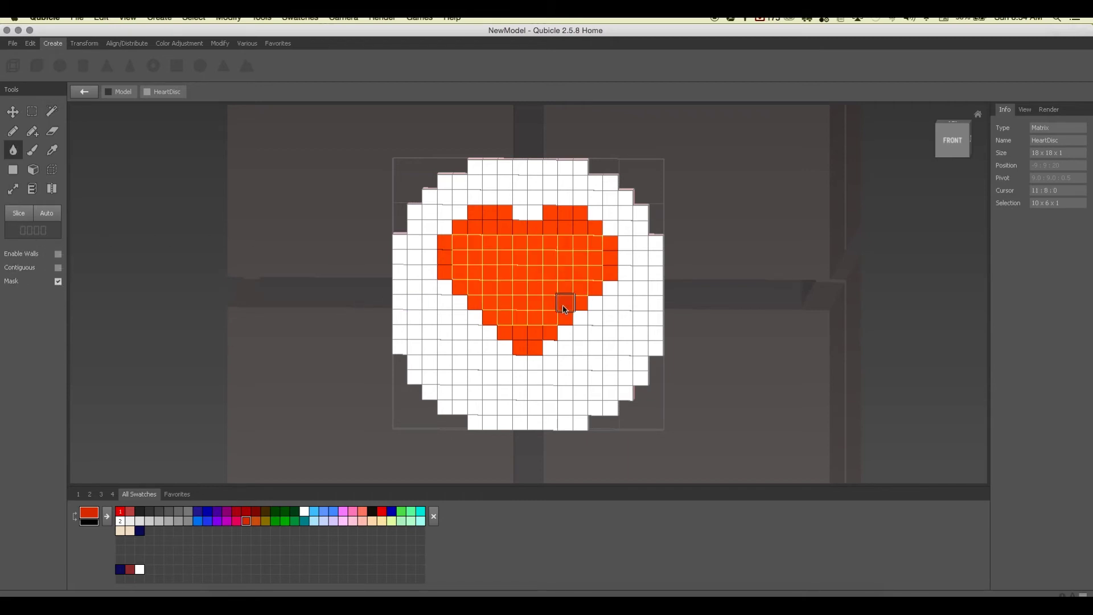
Try the same fill with Mask off, undo it, and turn Mask back on.
click(58, 282)
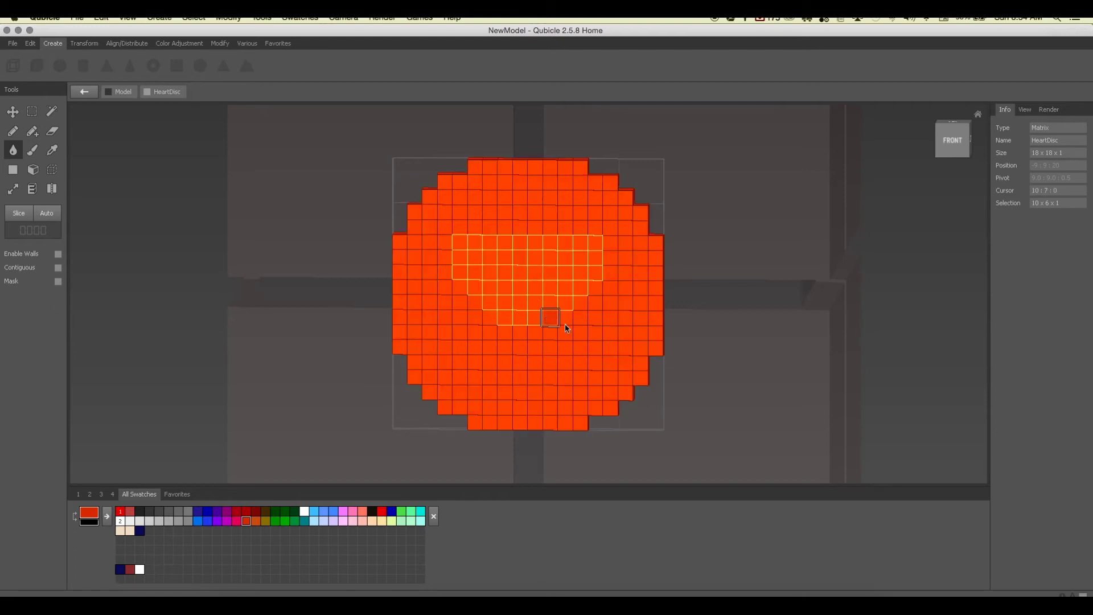
click(58, 282)
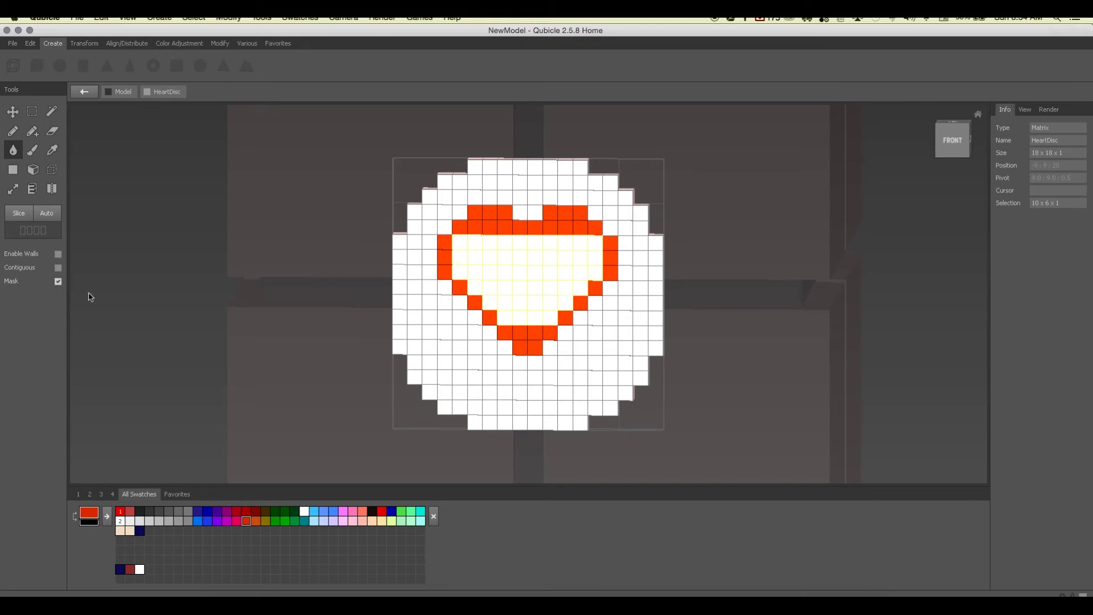
Refill the selected heart interior orange-red, turn Mask off and clear the selection with the Magic Wand.
click(549, 254)
click(58, 281)
click(205, 195)
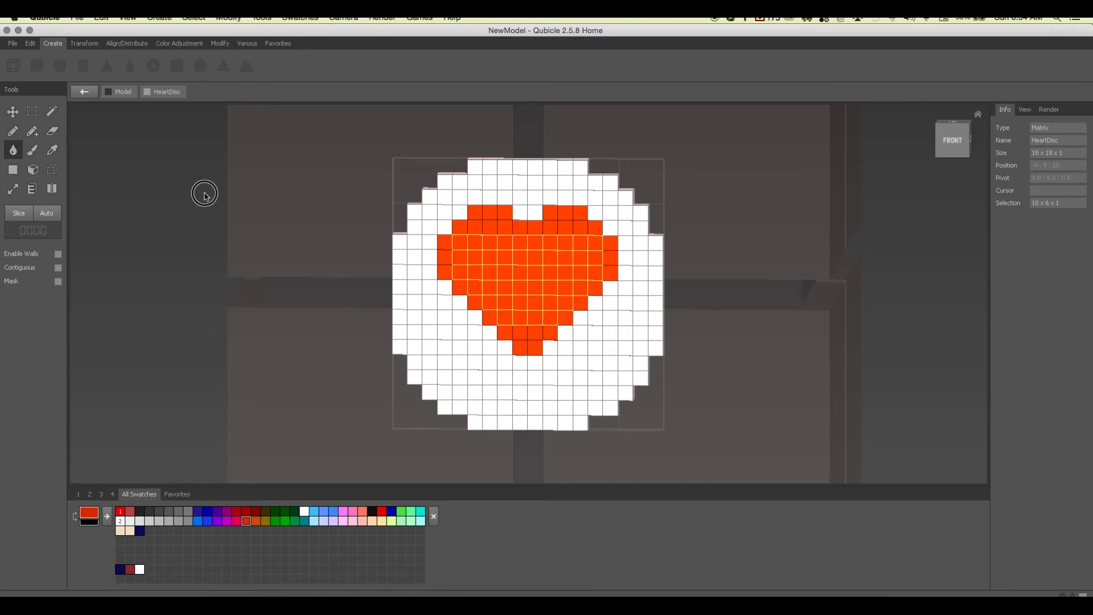
click(52, 111)
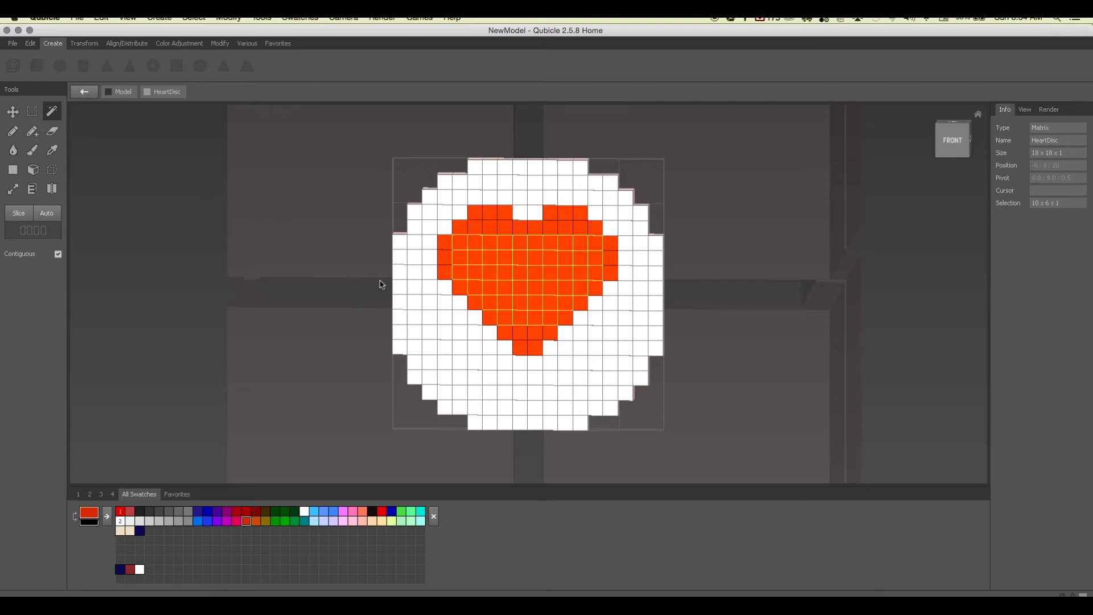
click(381, 284)
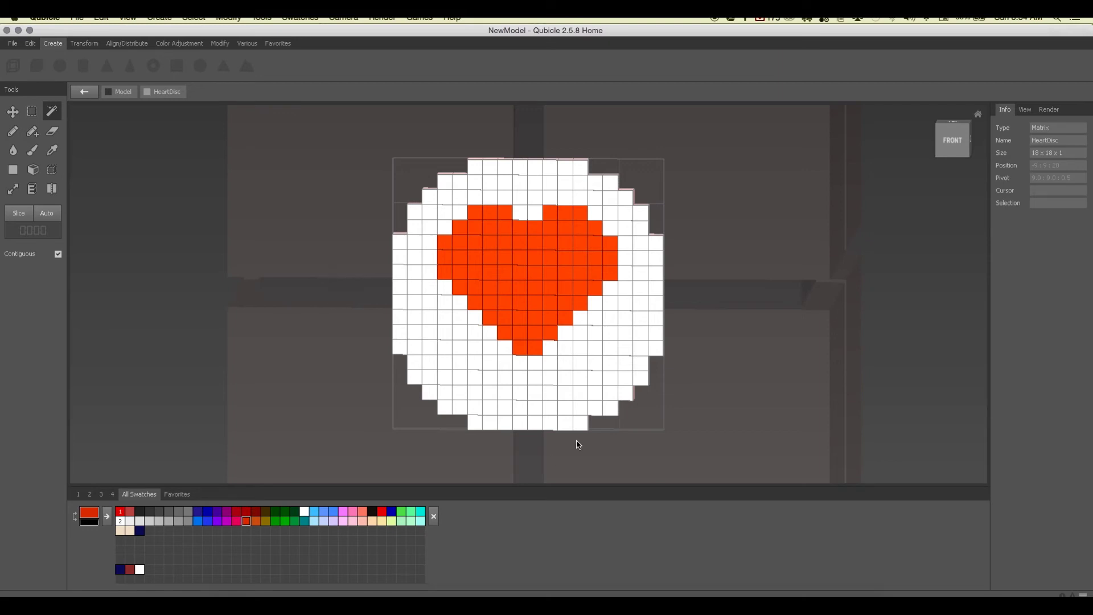
click(313, 267)
Swap the two active colours, select the whole heart with the Magic Wand and move it down one voxel.
key(x)
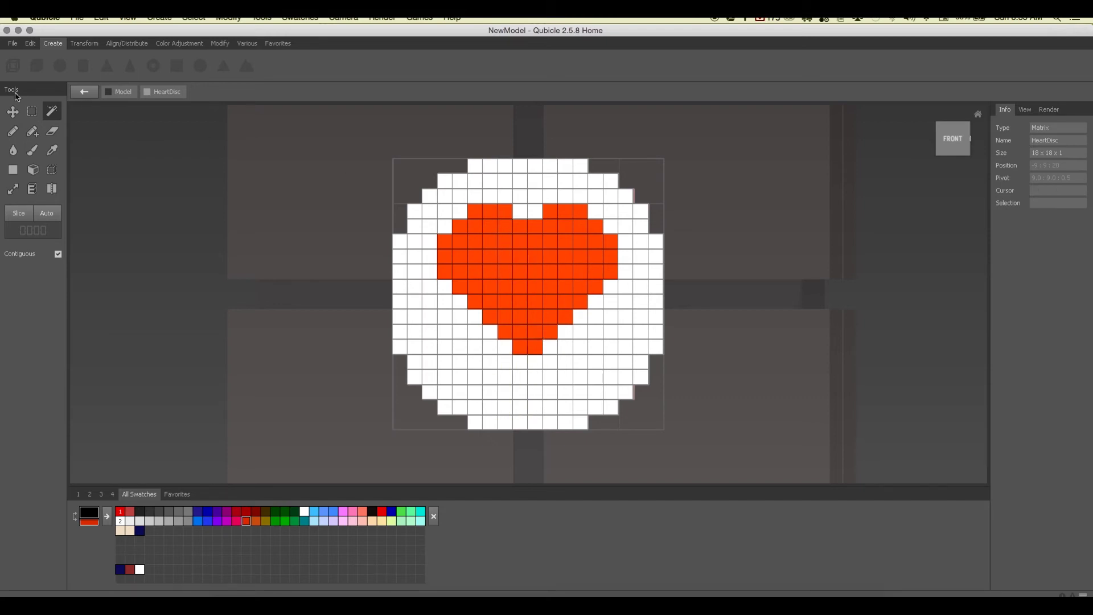
click(490, 256)
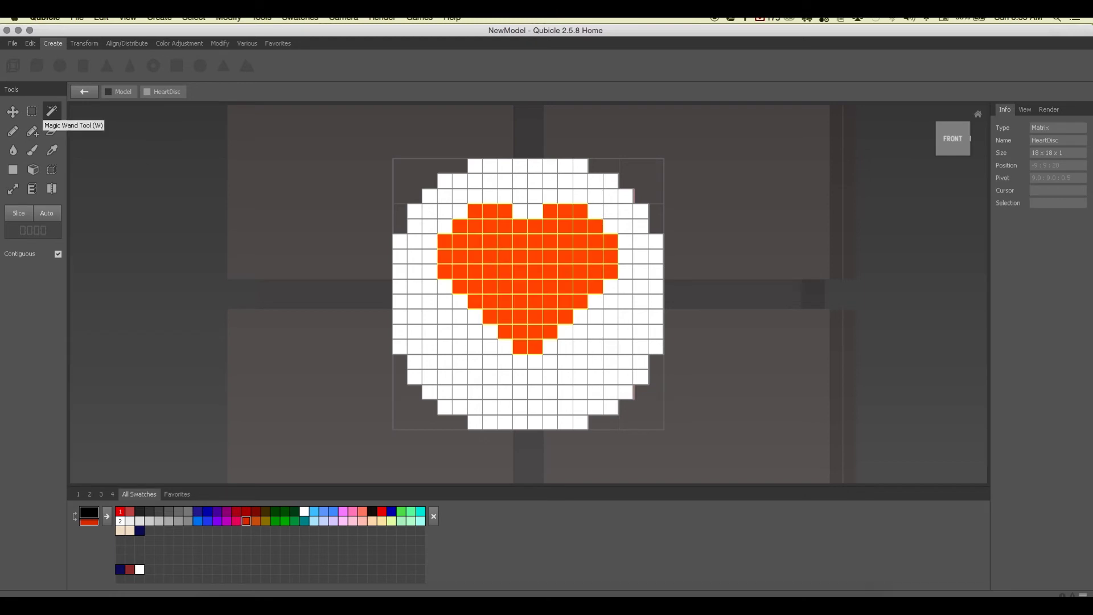
click(13, 111)
drag(534, 212, 529, 224)
right_drag(395, 252, 406, 264)
scroll(409, 263, up, 3)
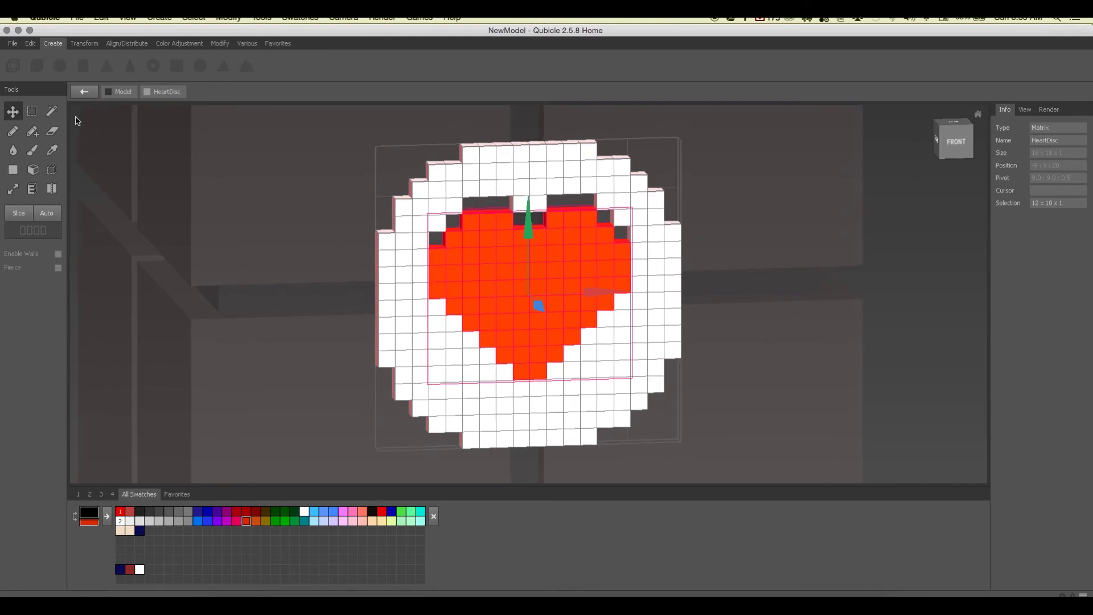
Pick the disc's white as the active colour with the Color Picker and clear the heart selection.
click(33, 131)
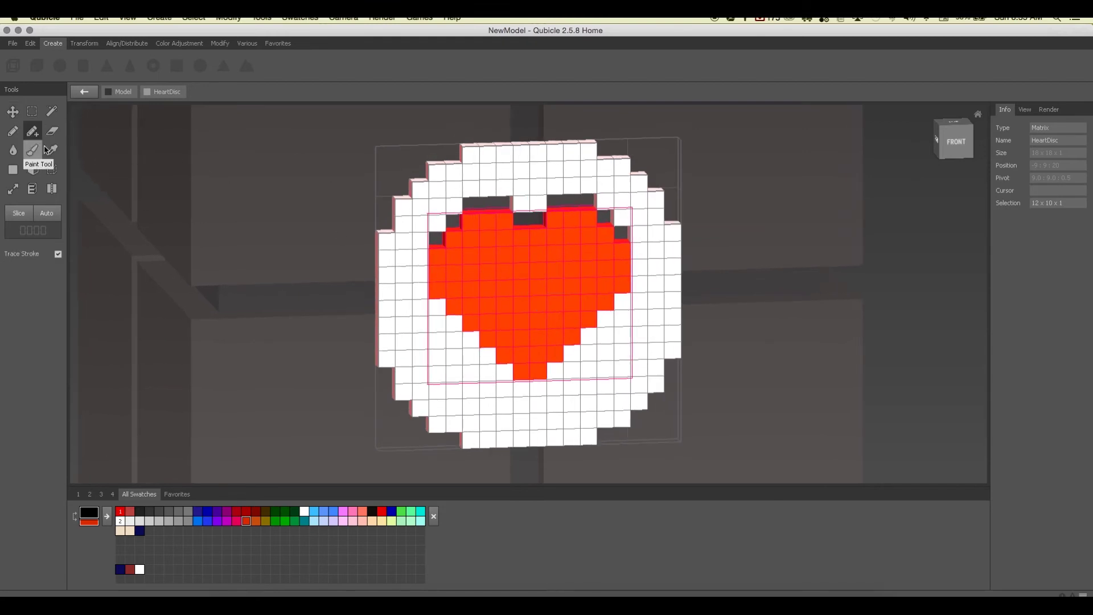
click(52, 149)
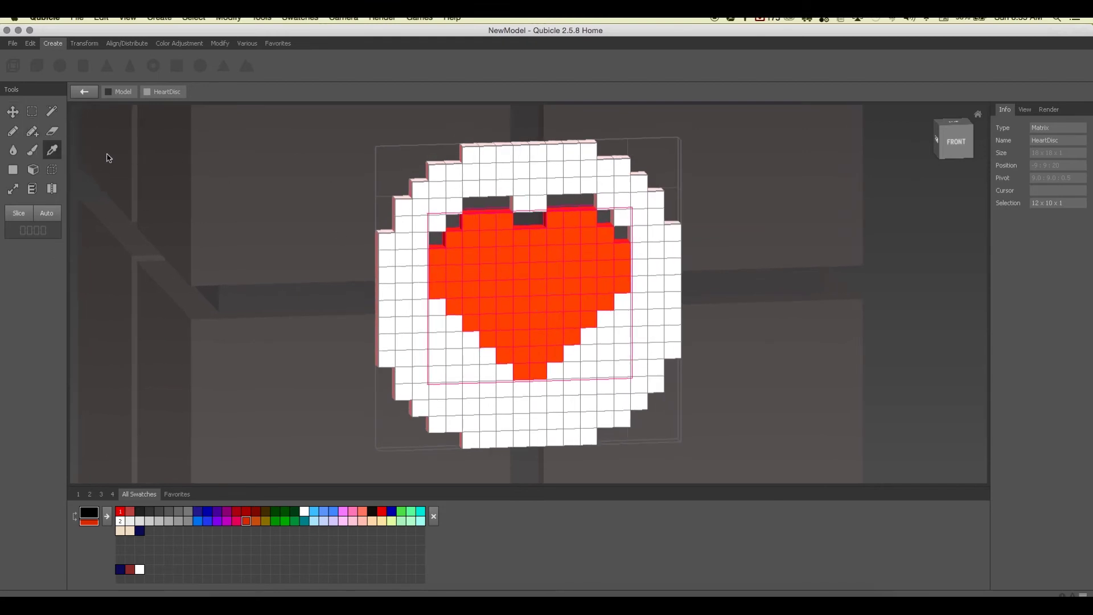
click(514, 172)
click(34, 117)
click(265, 224)
click(53, 112)
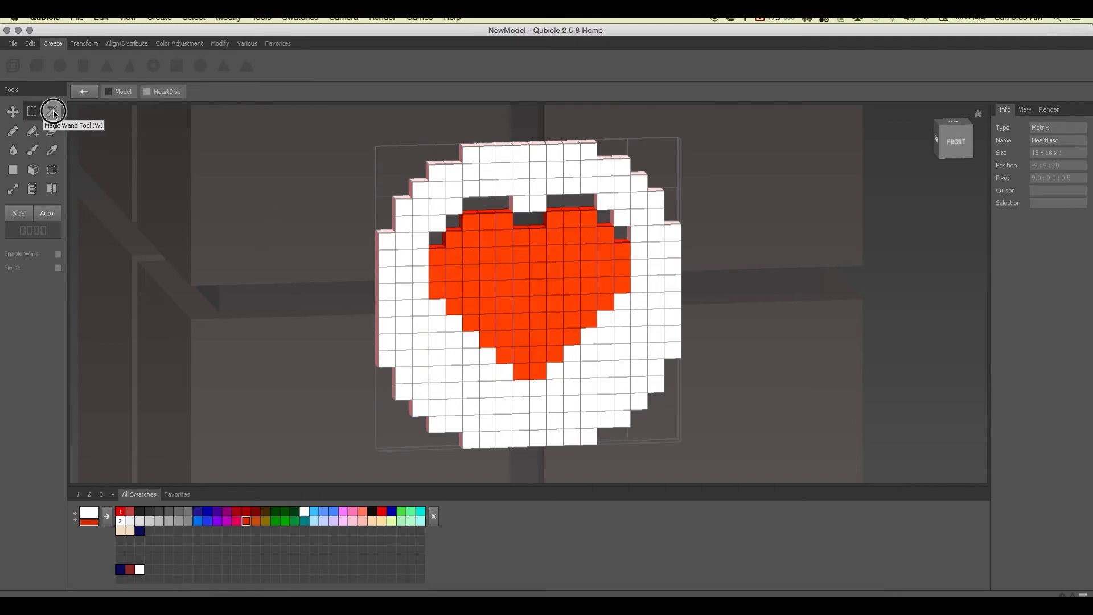
Fill the gaps above the heart with white voxels using the Add Voxel tool and return to the whole model.
click(31, 131)
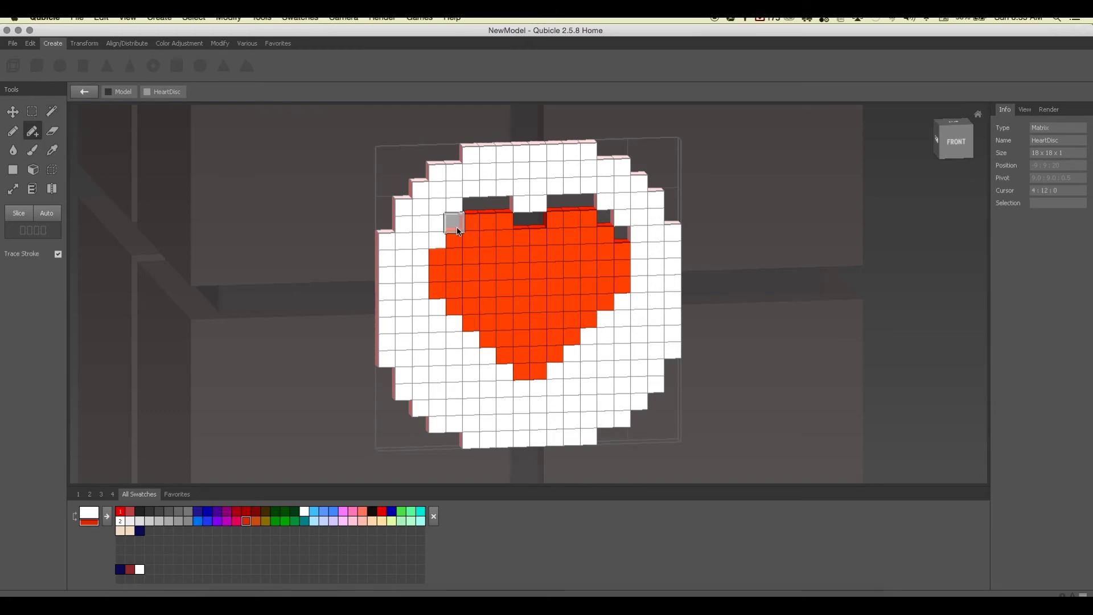
drag(470, 215, 501, 208)
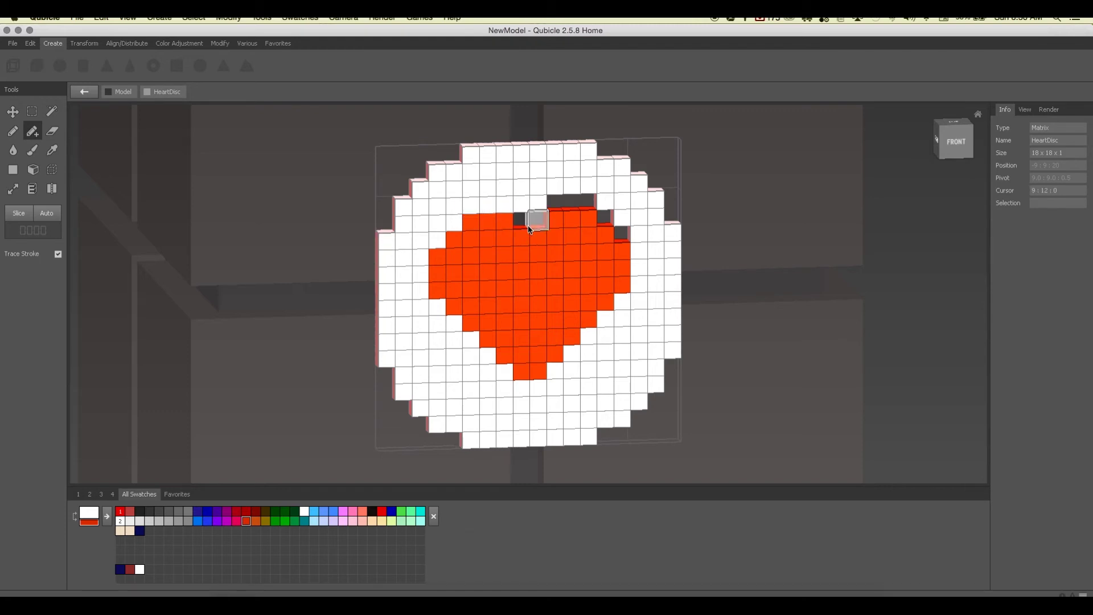
click(521, 221)
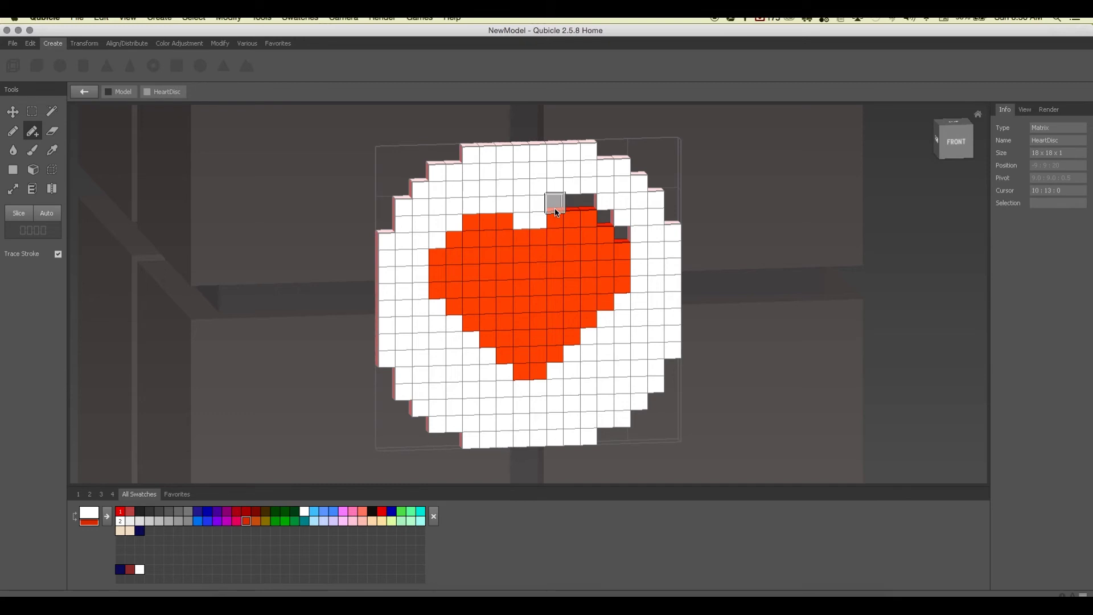
drag(572, 206, 585, 203)
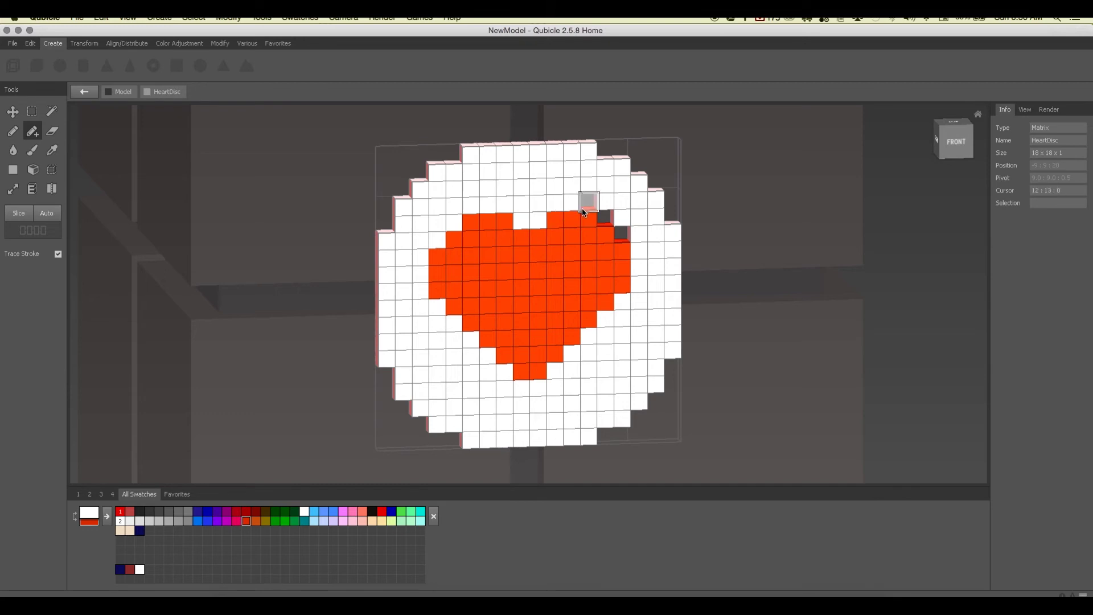
click(602, 228)
click(620, 235)
right_drag(702, 300, 691, 279)
click(88, 91)
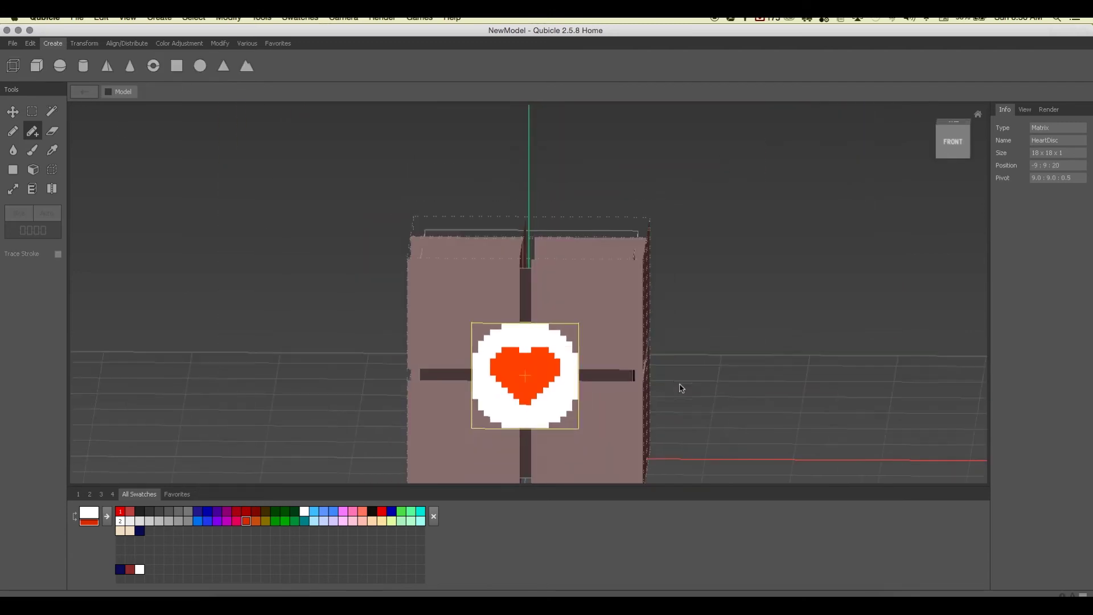
Create a box 12 wide, 6 high and 6 deep in grey 777777.
right_drag(662, 306, 654, 311)
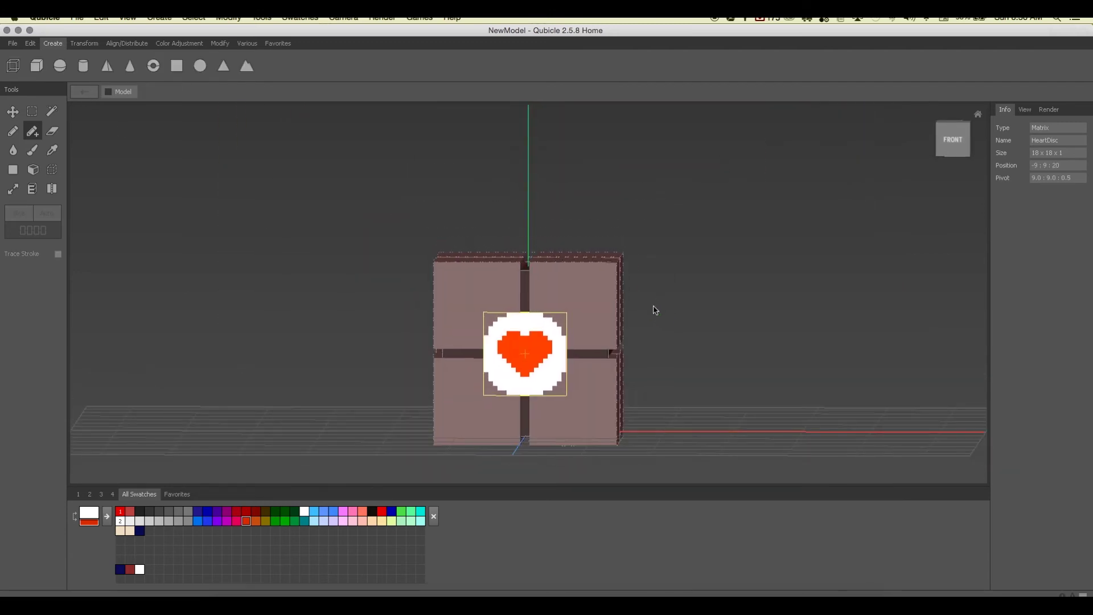
scroll(490, 347, up, 2)
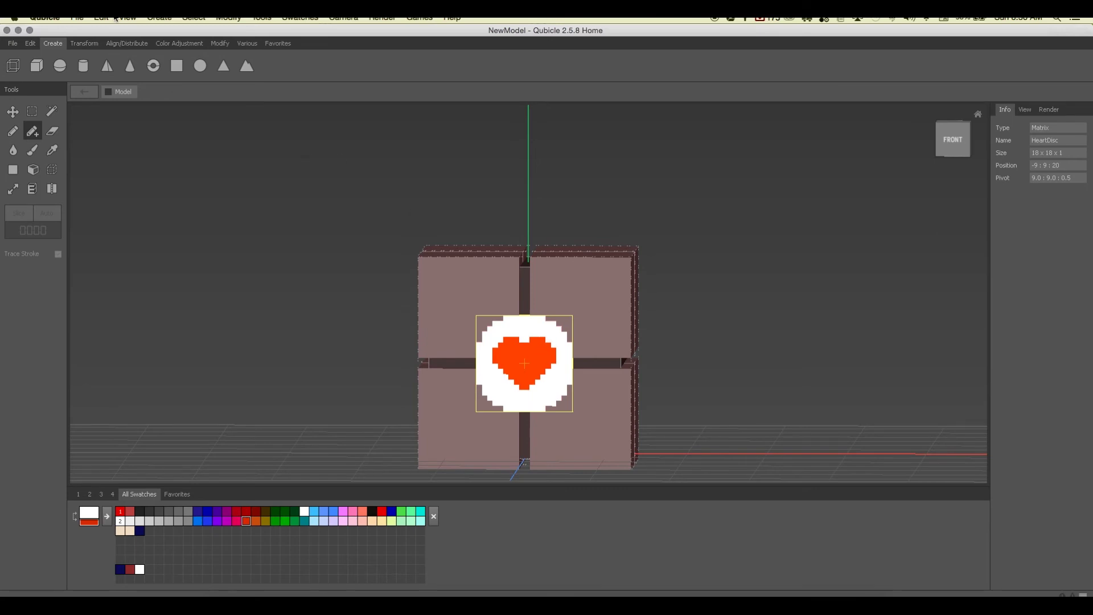
click(37, 66)
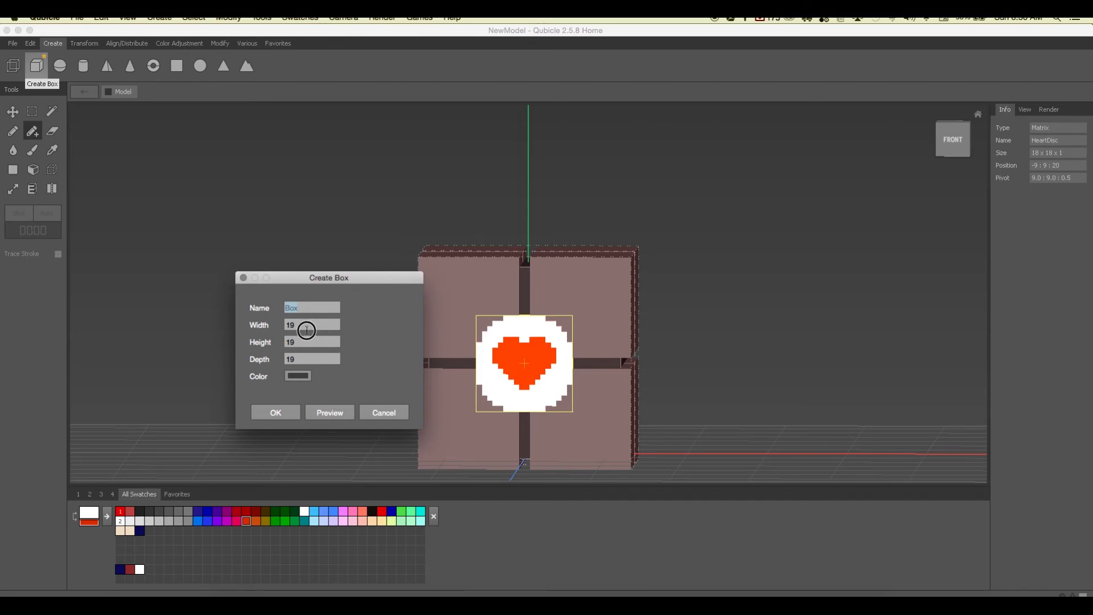
key(Tab)
click(297, 374)
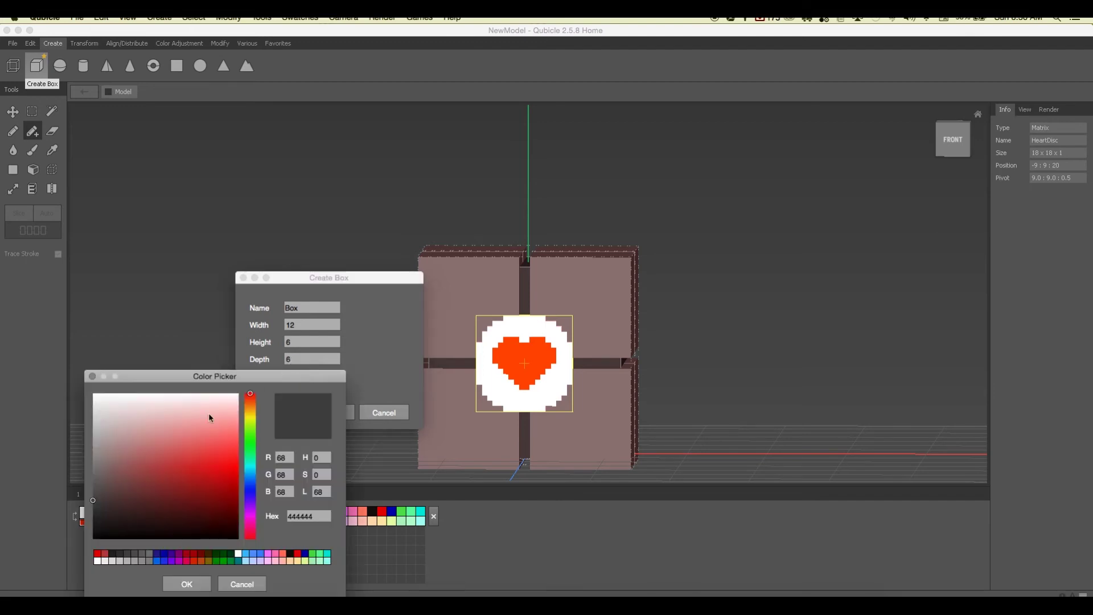
click(152, 554)
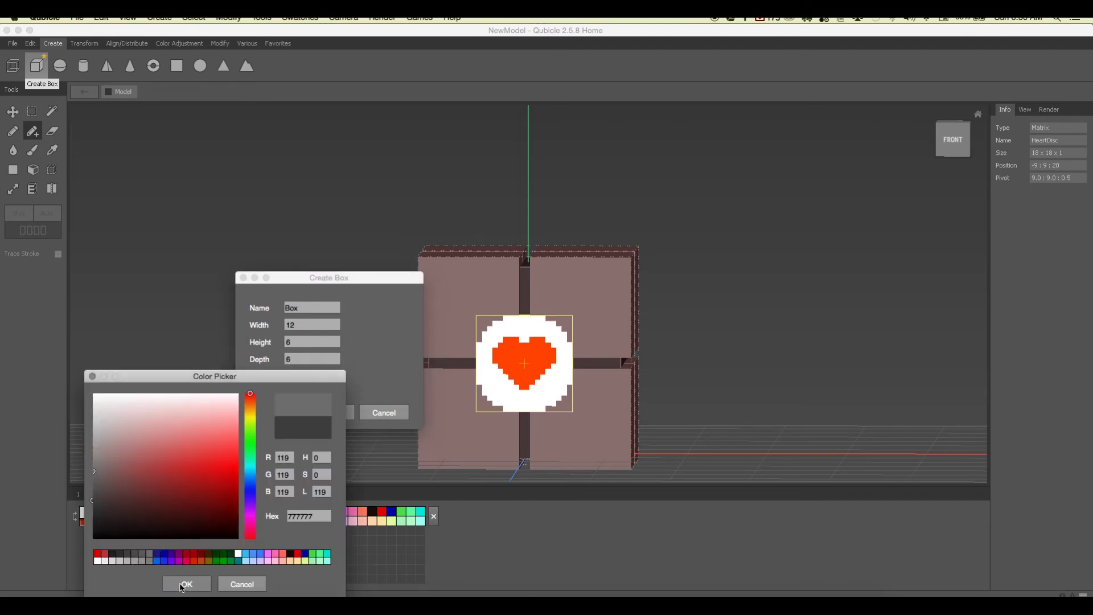
click(185, 583)
click(336, 415)
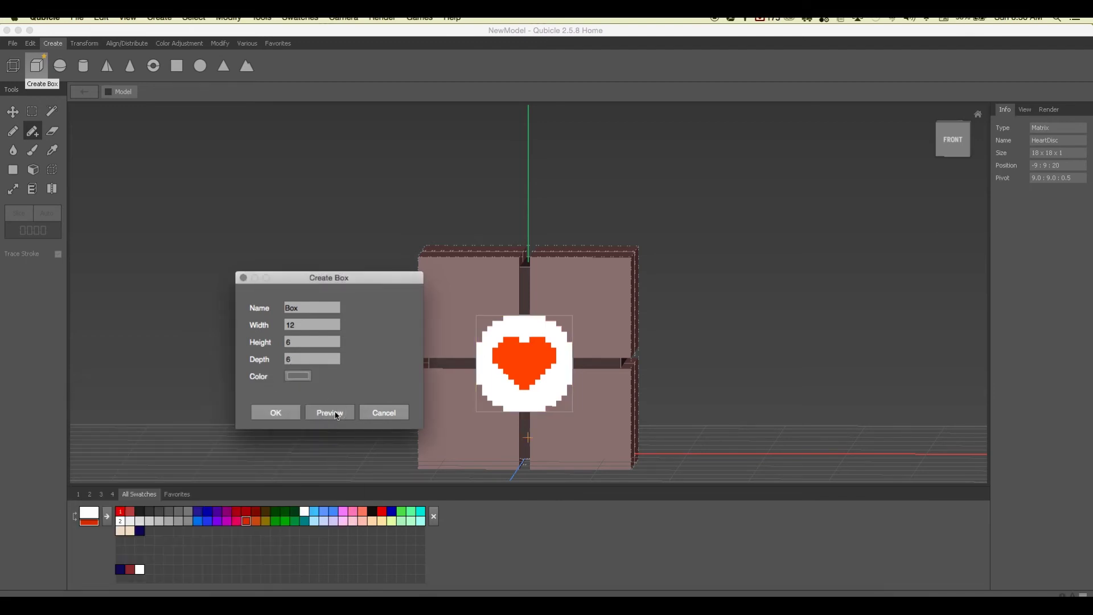
click(271, 412)
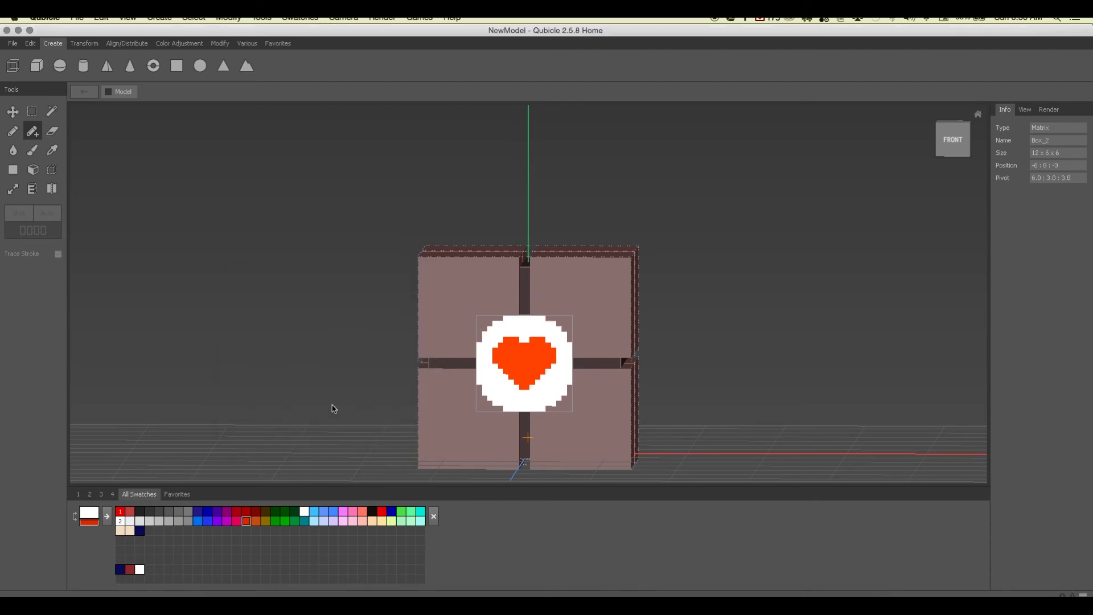
Move the new box to the middle of the cube's top front edge, at position -6 : 34 : 16.
drag(525, 363, 523, 181)
right_drag(672, 285, 637, 288)
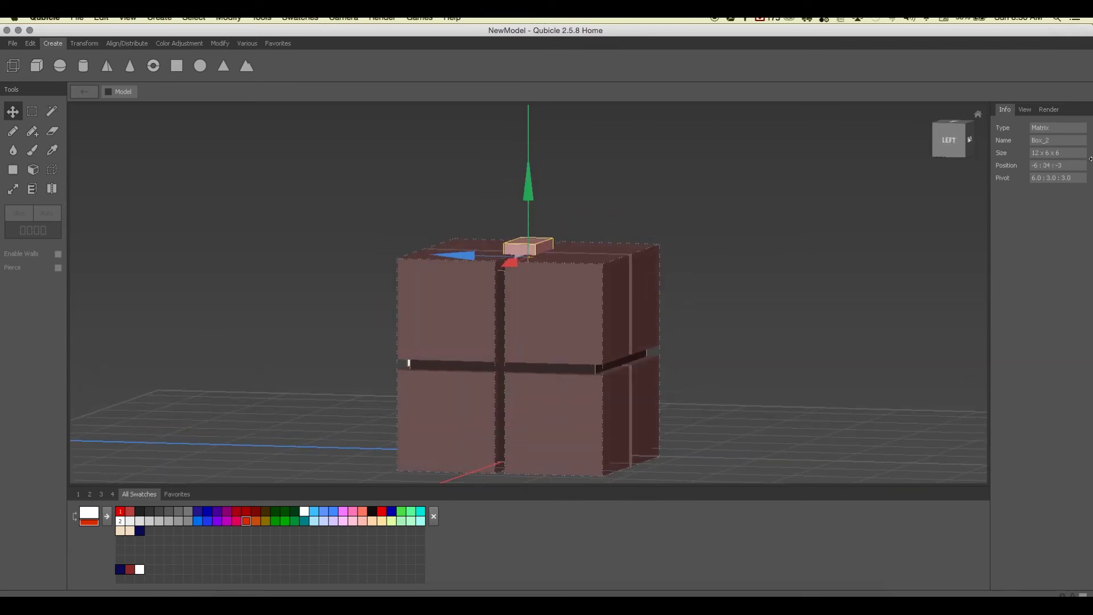
click(956, 140)
drag(455, 254, 365, 259)
drag(422, 188, 424, 180)
click(312, 361)
mouse_move(341, 250)
mouse_down()
mouse_move(371, 250)
mouse_move(358, 251)
mouse_up()
mouse_move(427, 170)
mouse_down()
mouse_move(427, 195)
mouse_move(427, 181)
mouse_up()
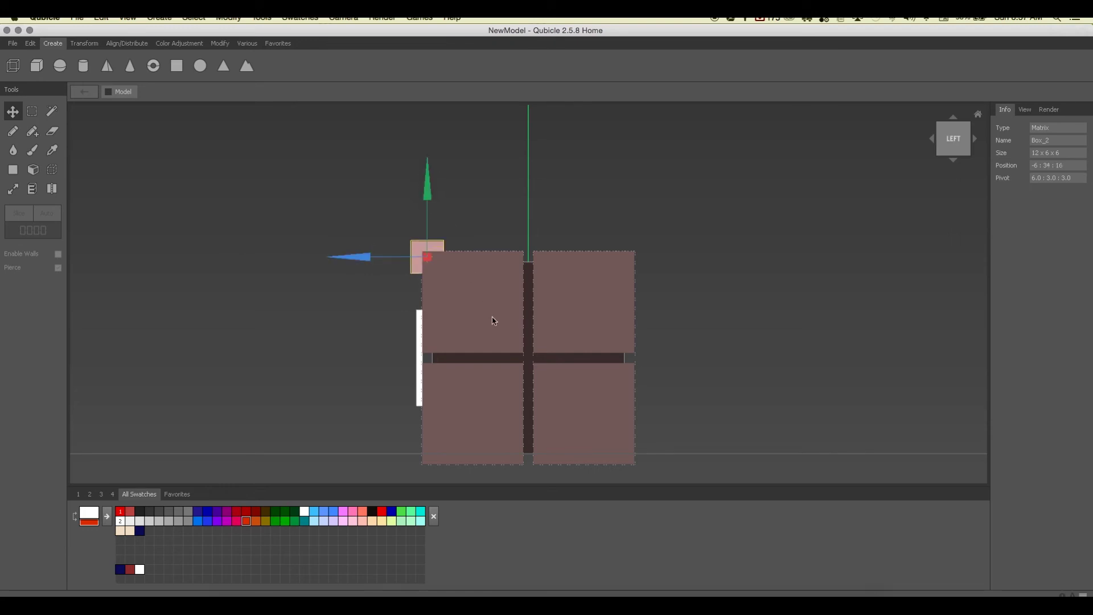
Duplicate the edge box and move the copy straight down to the middle of the cube's bottom front edge.
click(934, 143)
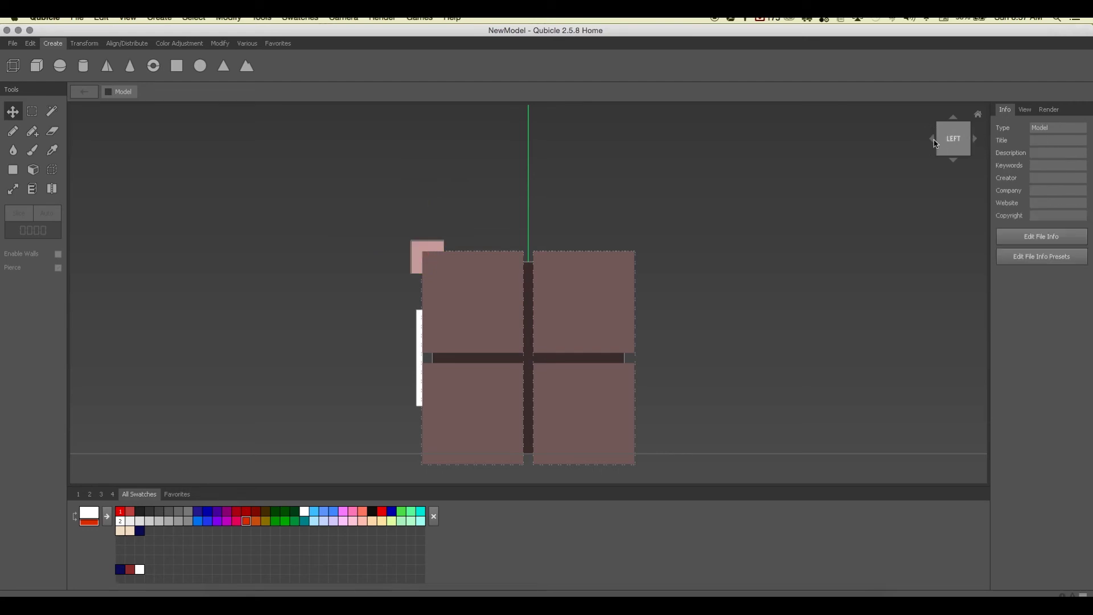
click(932, 139)
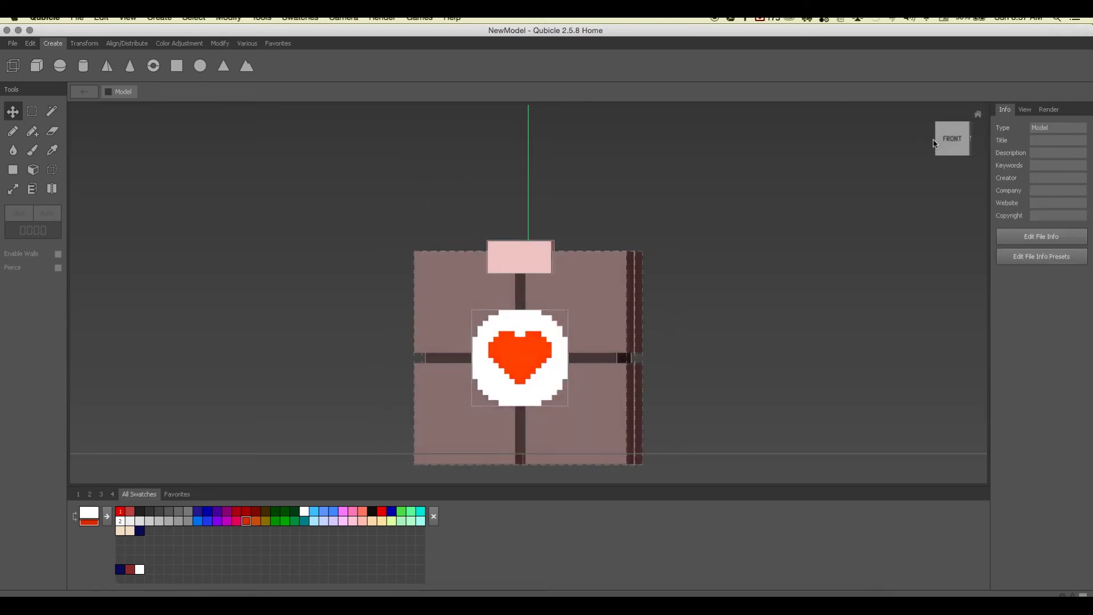
click(525, 256)
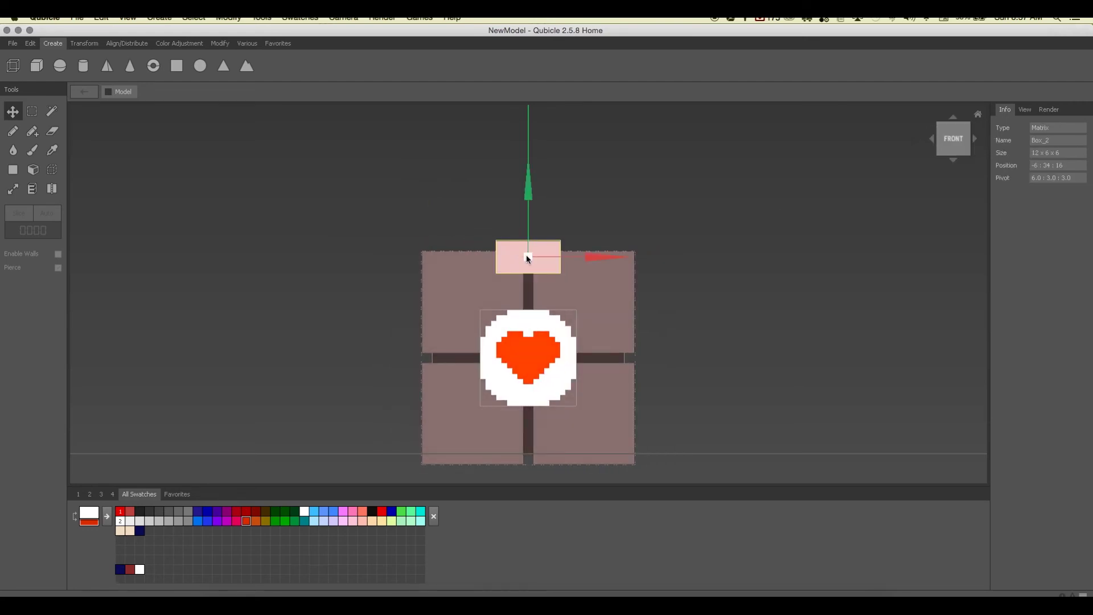
click(29, 43)
click(153, 66)
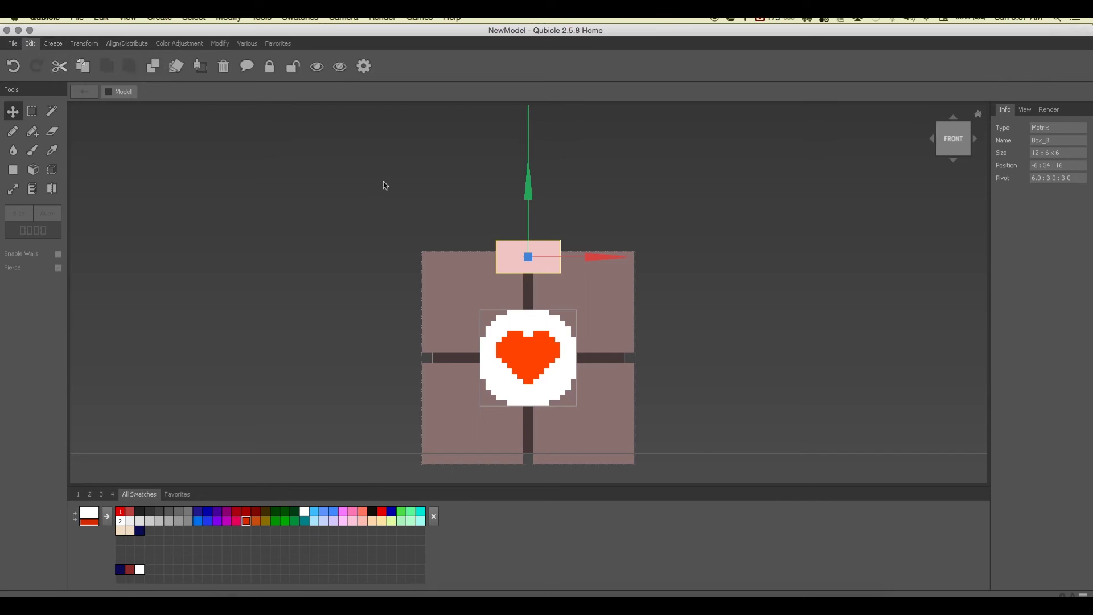
drag(528, 178, 528, 141)
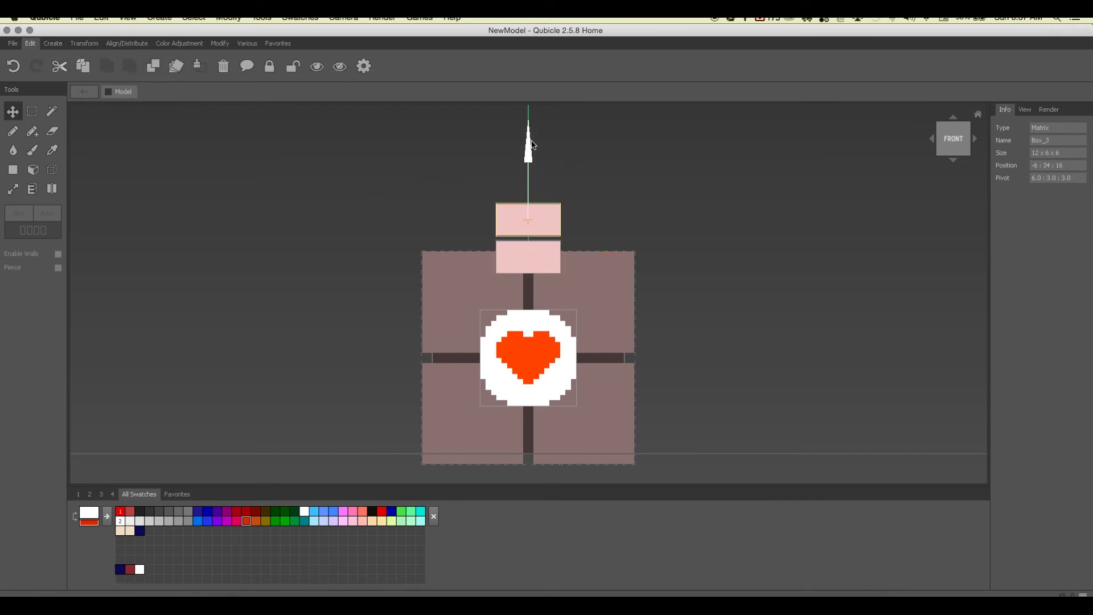
click(538, 235)
click(559, 225)
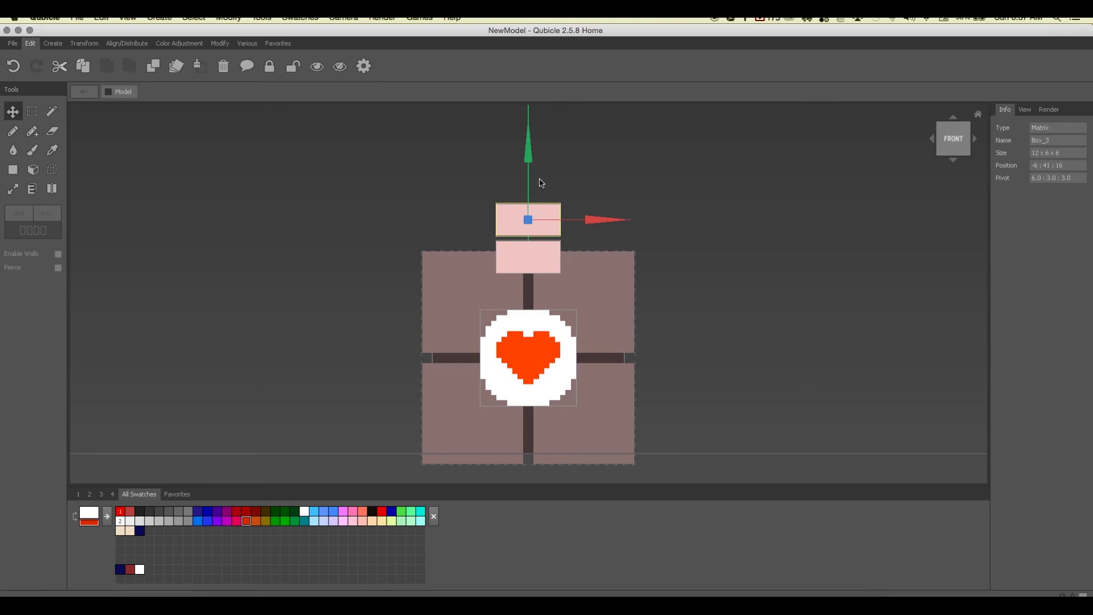
drag(528, 146, 523, 456)
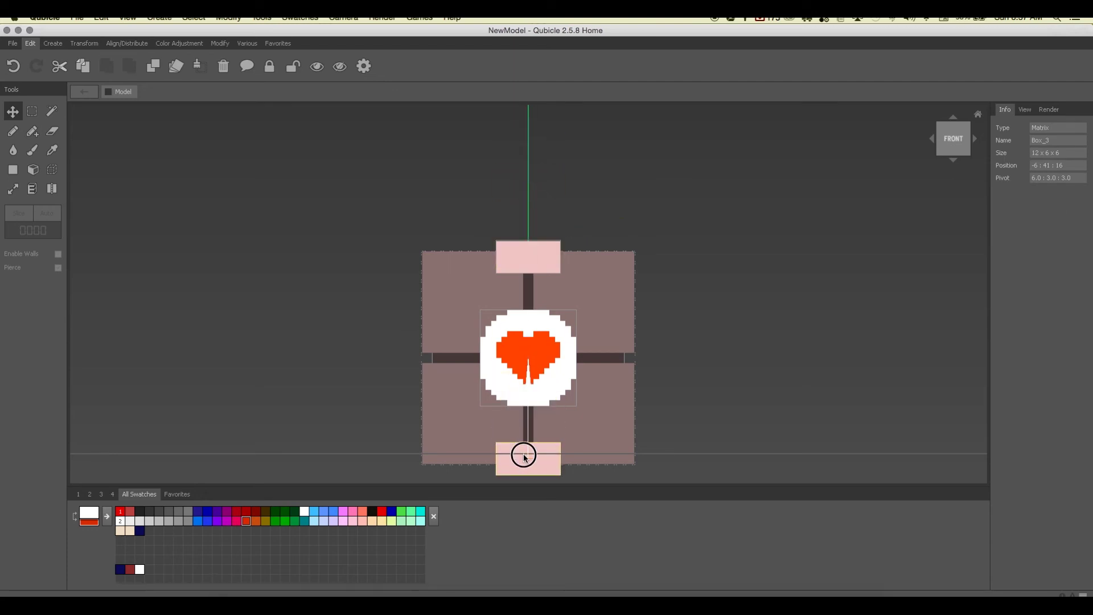
click(767, 266)
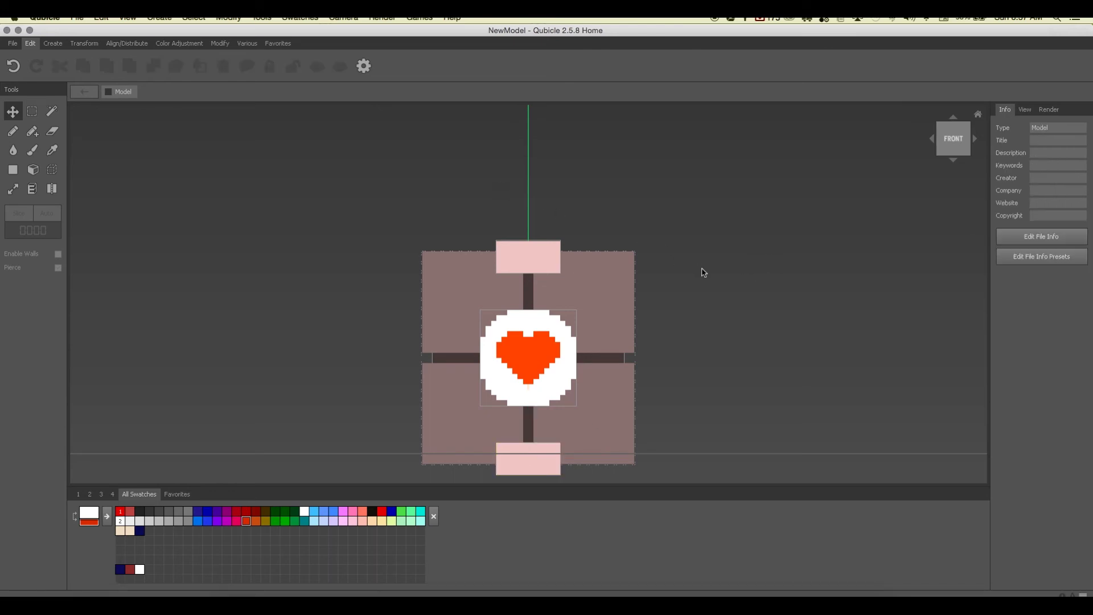
Select both front edge boxes, duplicate them and move the copies to the cube's rear edges, mirroring the front pair.
click(952, 117)
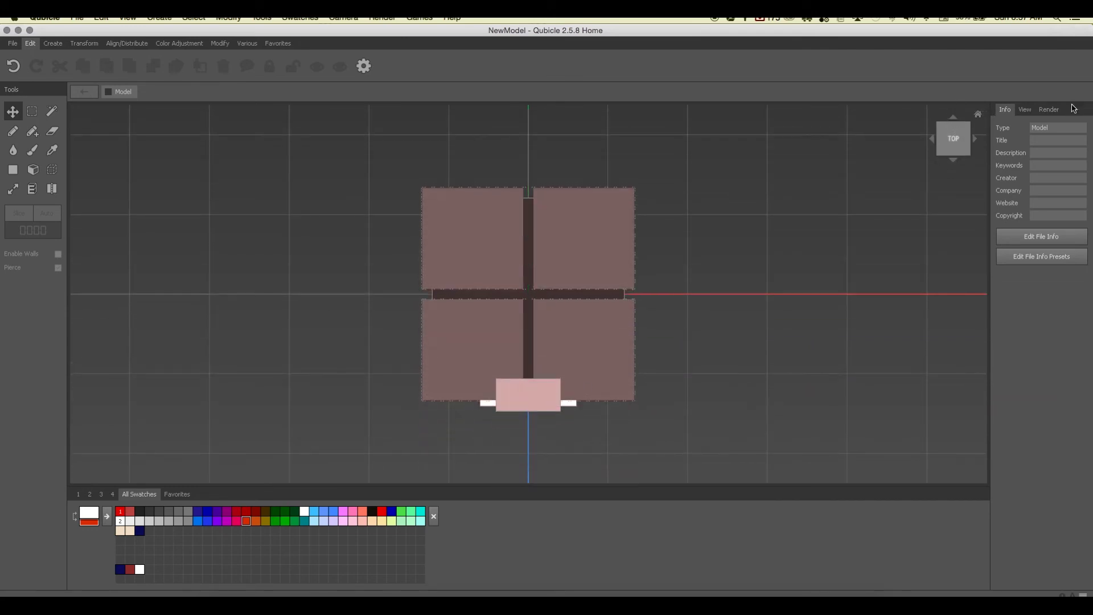
click(953, 160)
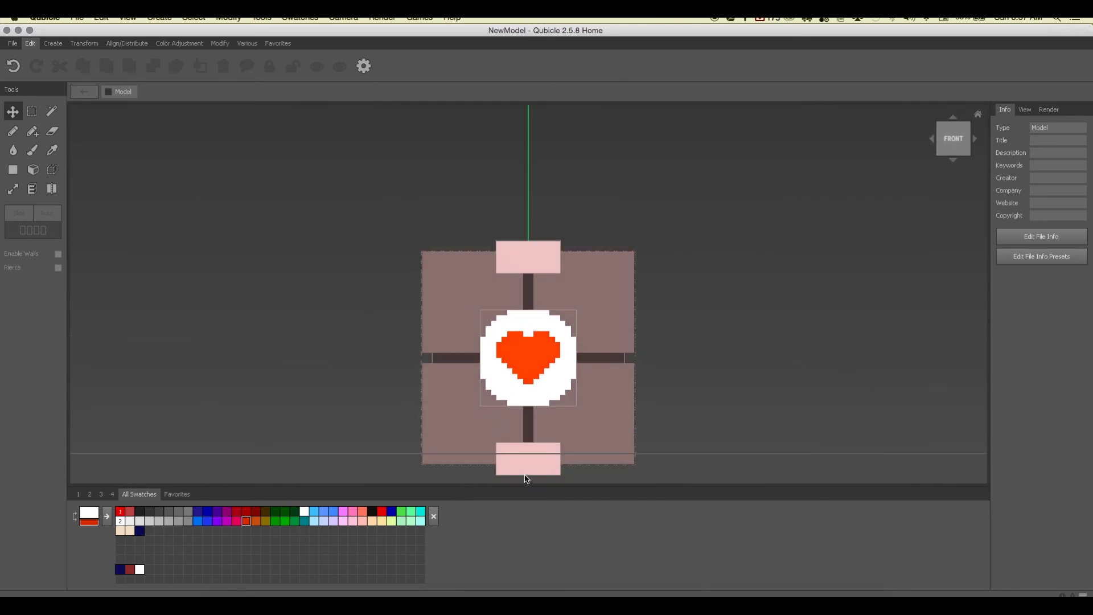
click(527, 473)
shift+click(542, 261)
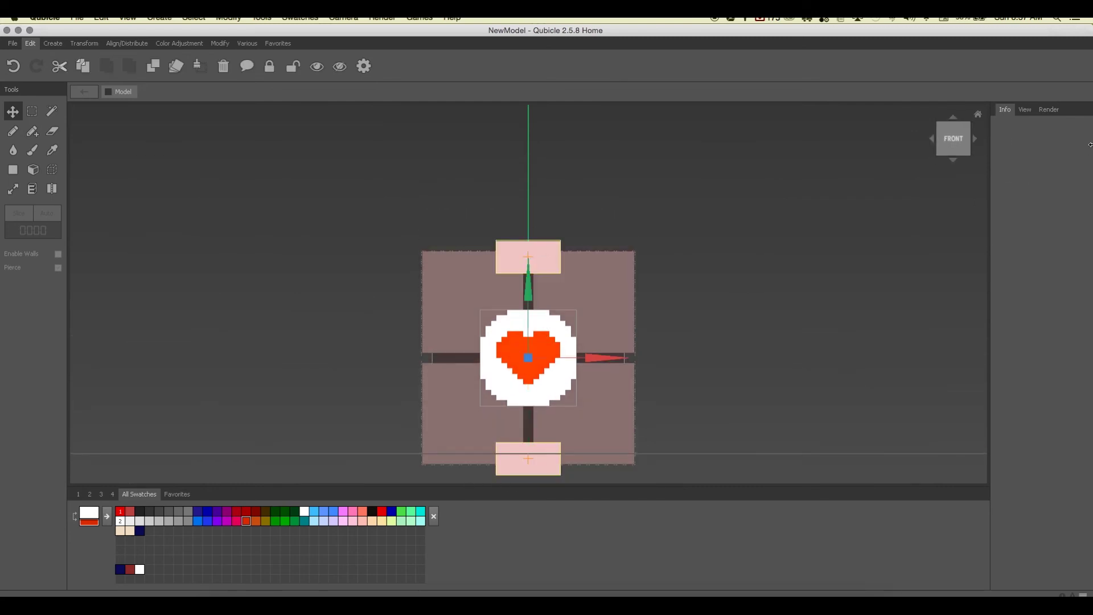
click(954, 119)
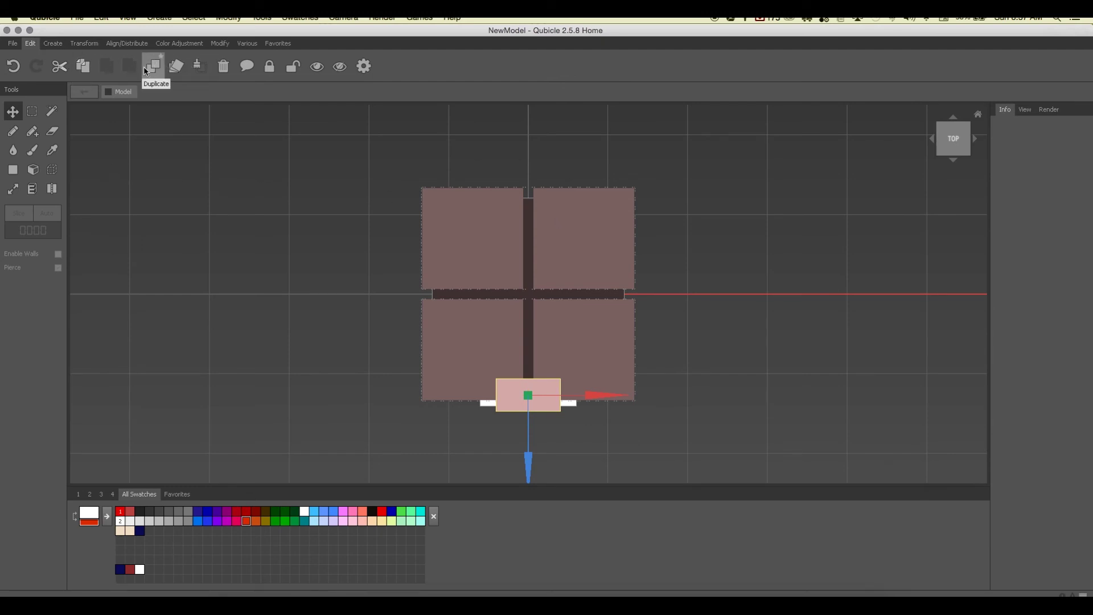
drag(527, 464, 541, 193)
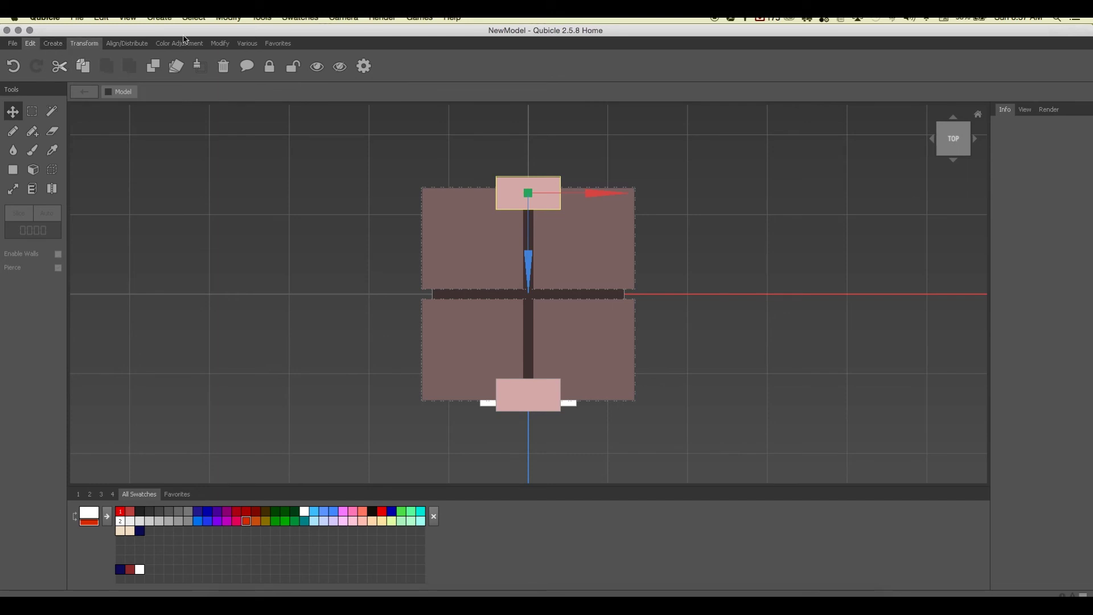
Duplicate the rear pair of edge boxes and move the copies to the middle of the cube's right side.
click(219, 43)
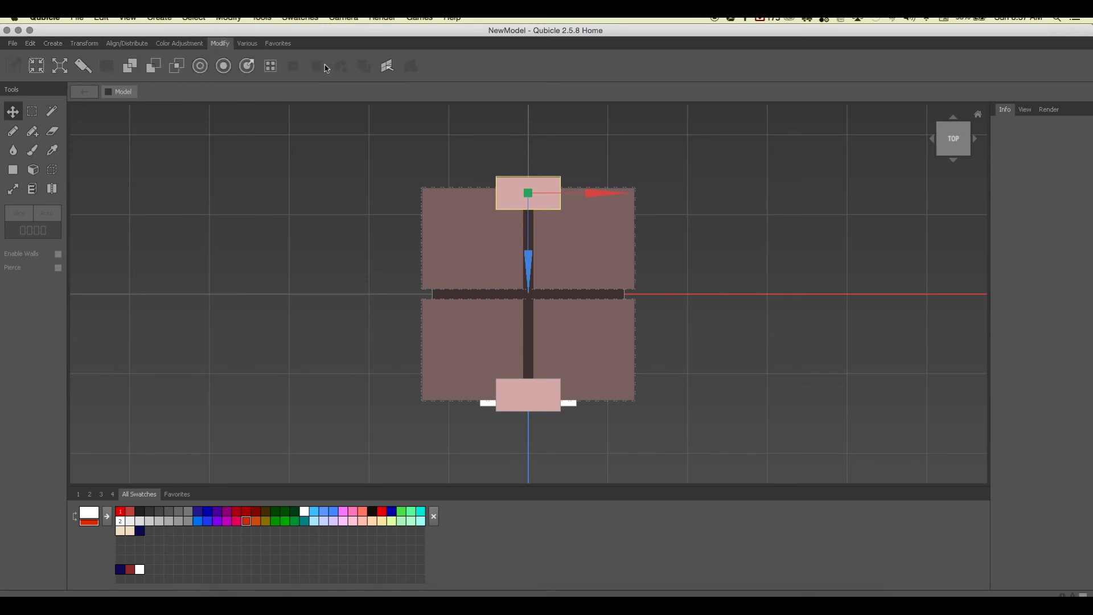
click(31, 44)
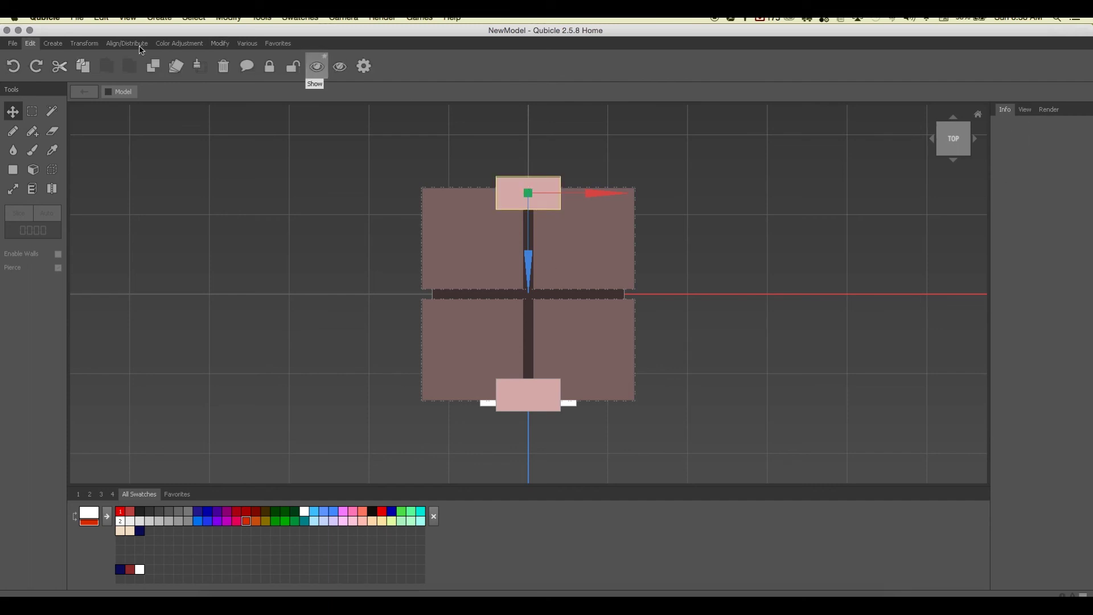
click(153, 66)
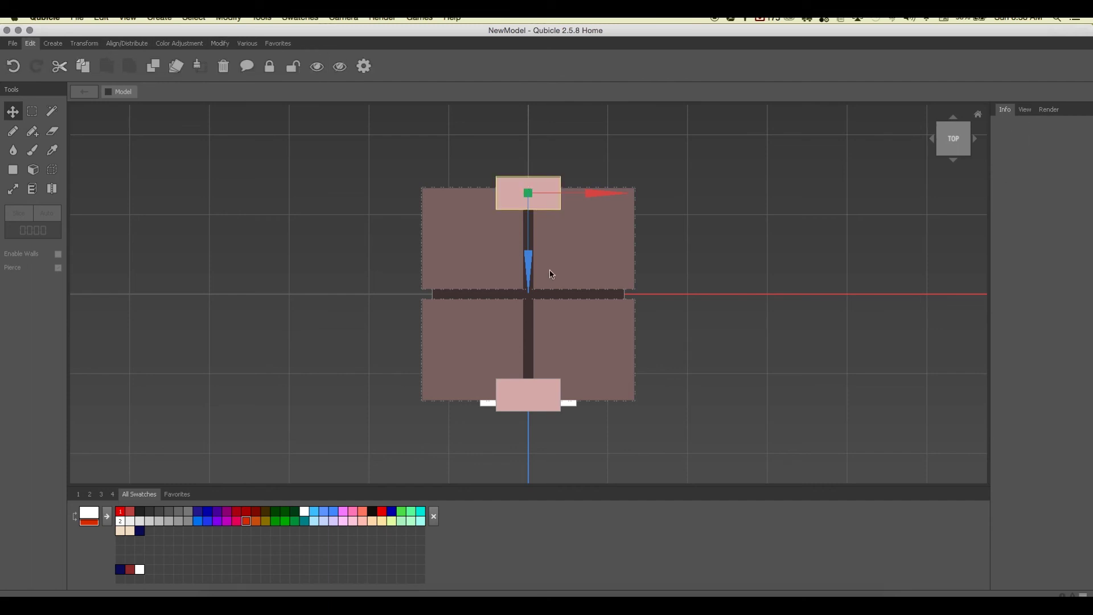
drag(529, 259, 529, 351)
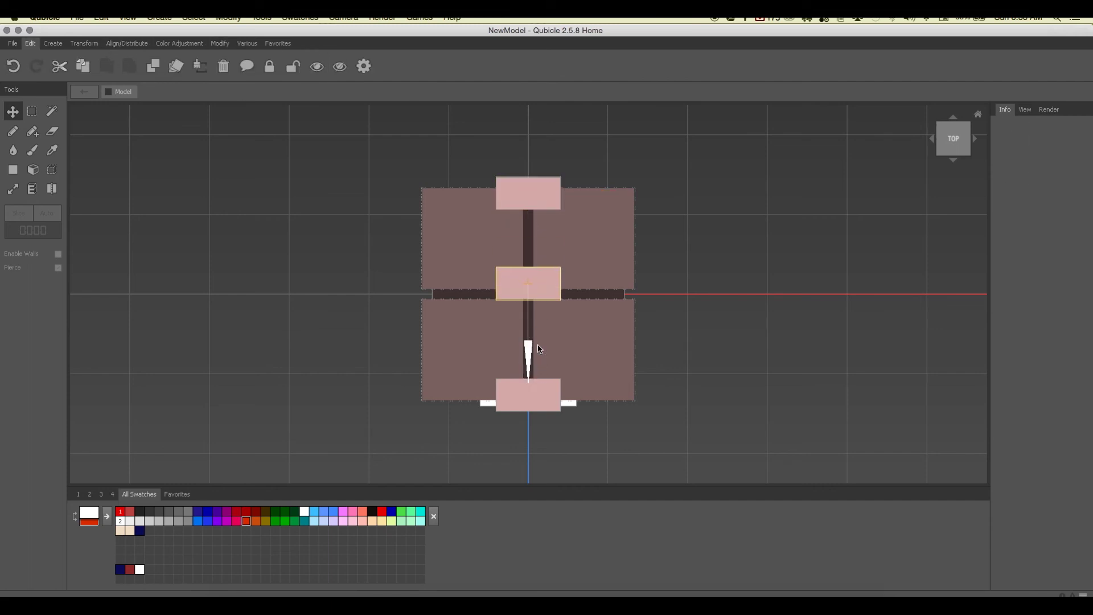
drag(528, 341, 535, 300)
drag(615, 294, 718, 296)
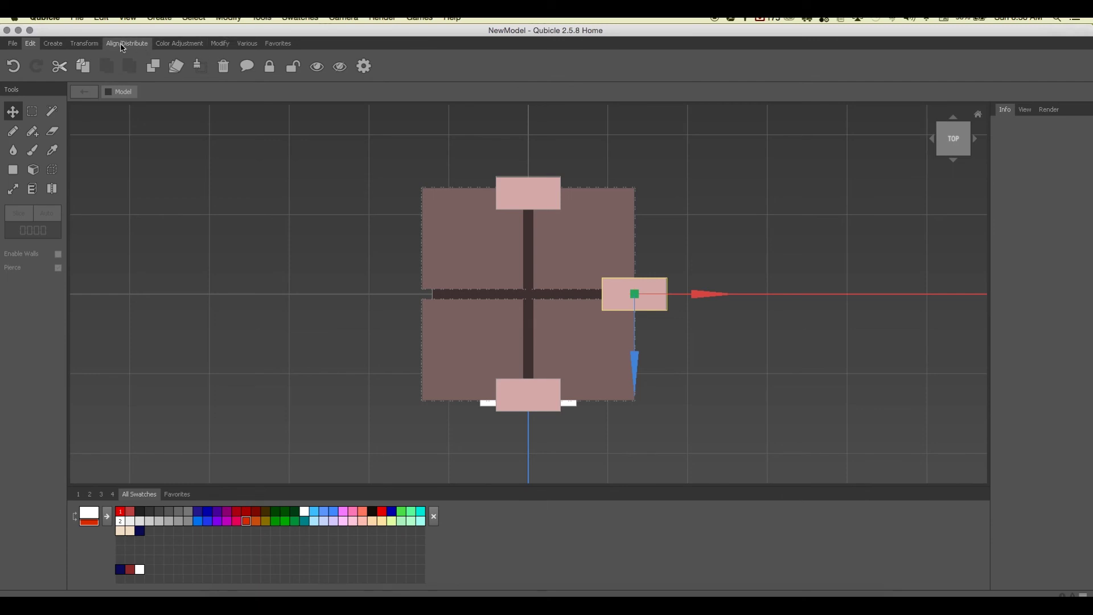
Rotate the right-side pair 90 degrees about the Y axis and centre it on the right edges, protruding two voxels.
click(84, 44)
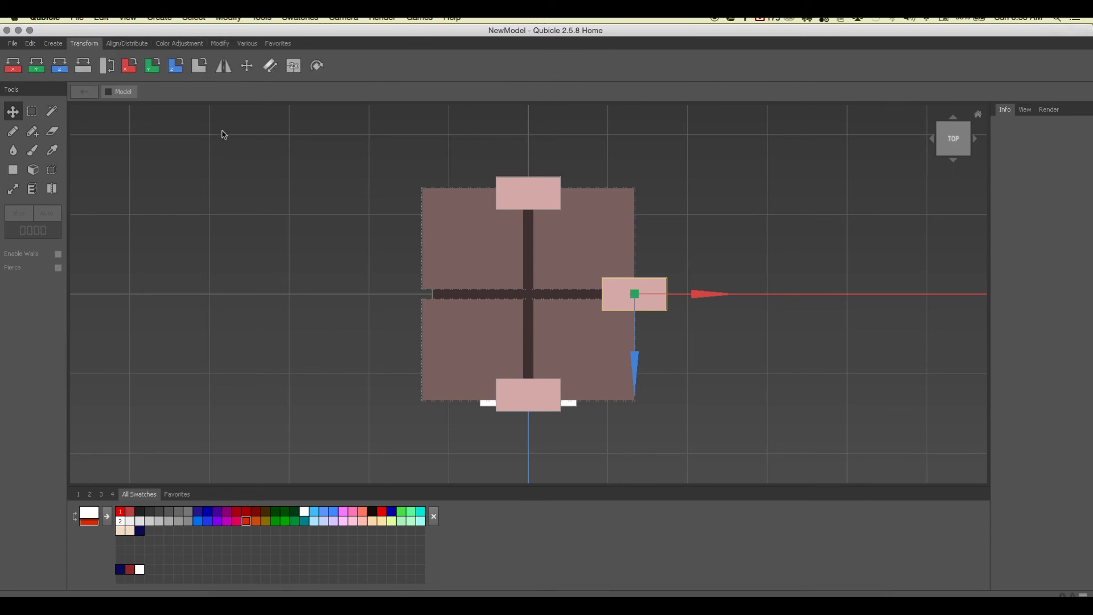
click(154, 66)
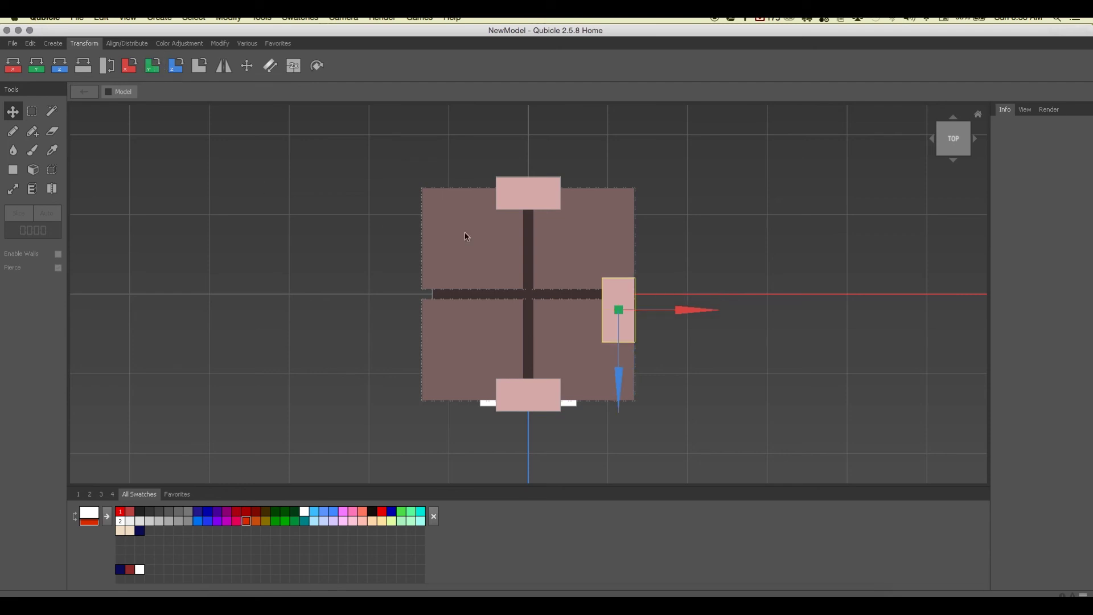
drag(618, 376, 618, 360)
drag(676, 300, 691, 292)
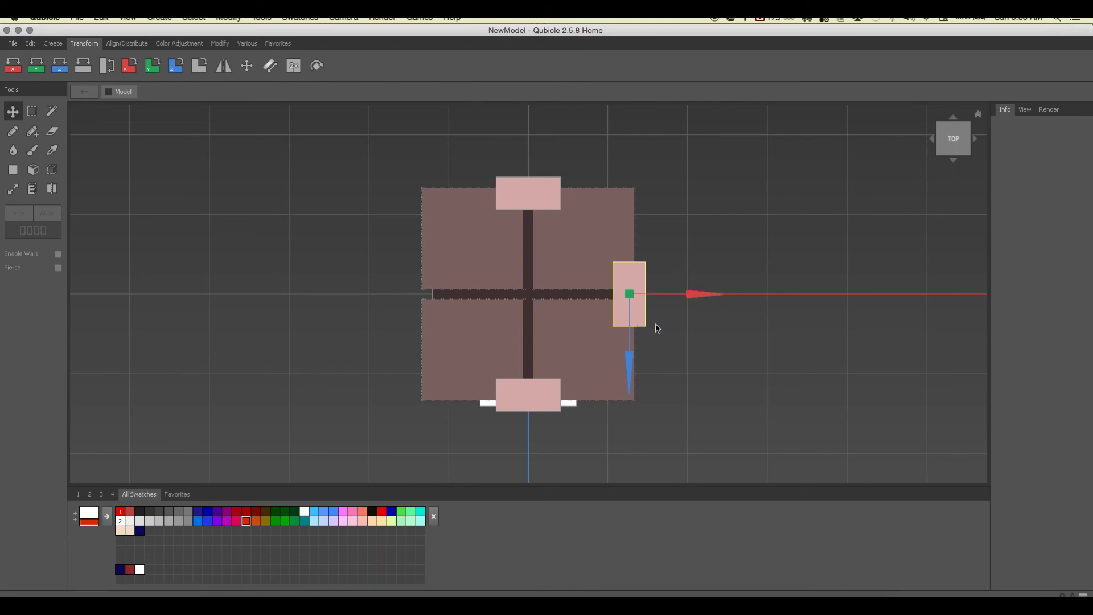
Duplicate the right-side pair of edge boxes, move the copies to the cube's left edges and check the whole model.
click(30, 43)
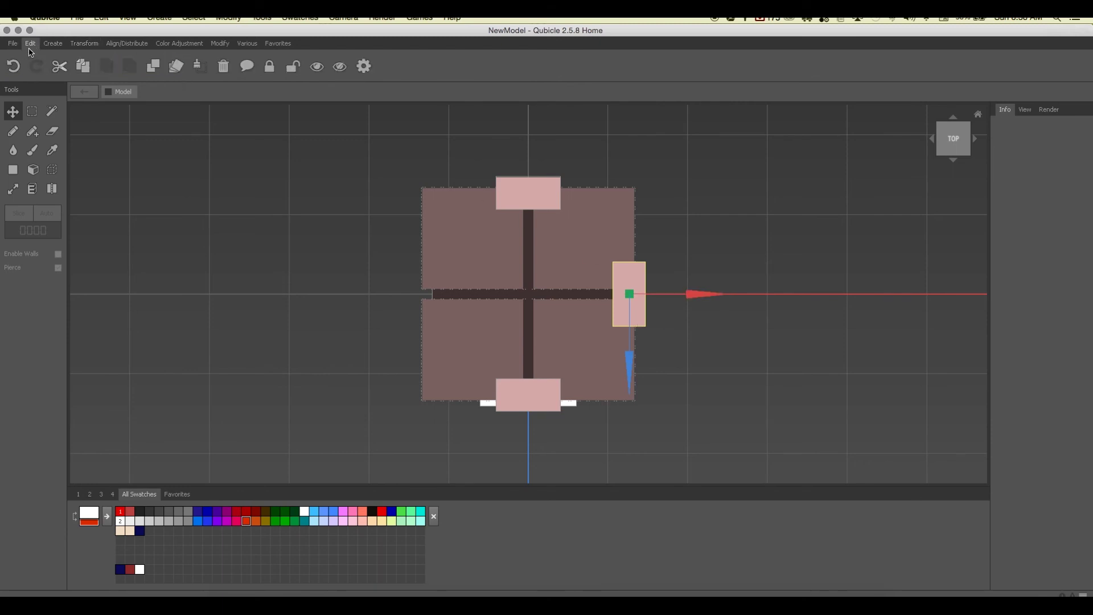
click(151, 66)
drag(688, 293, 430, 291)
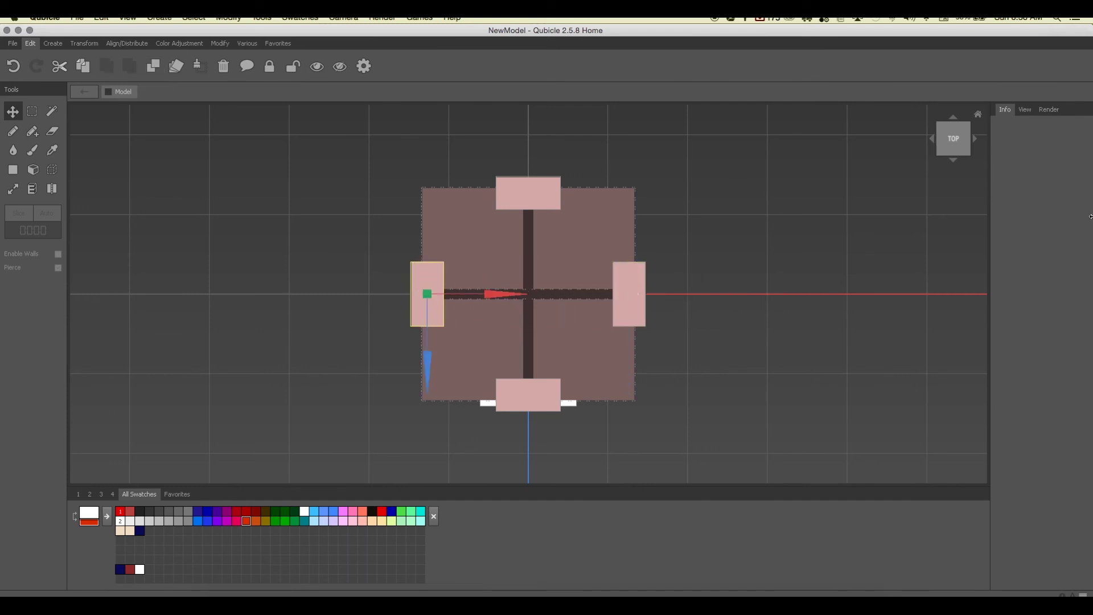
click(977, 116)
right_drag(702, 348, 655, 335)
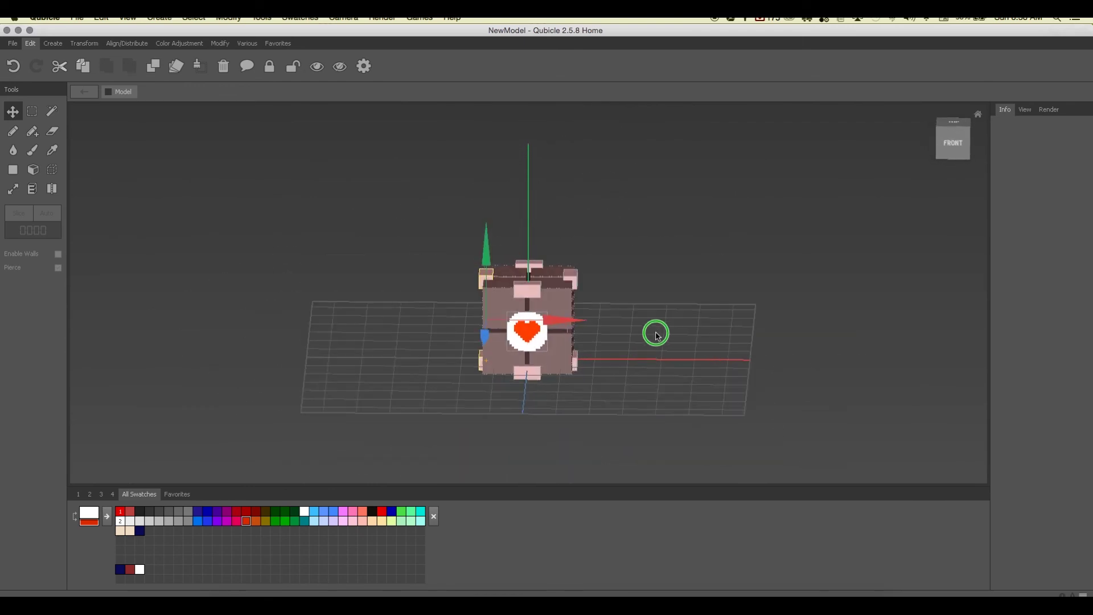
scroll(656, 335, up, 5)
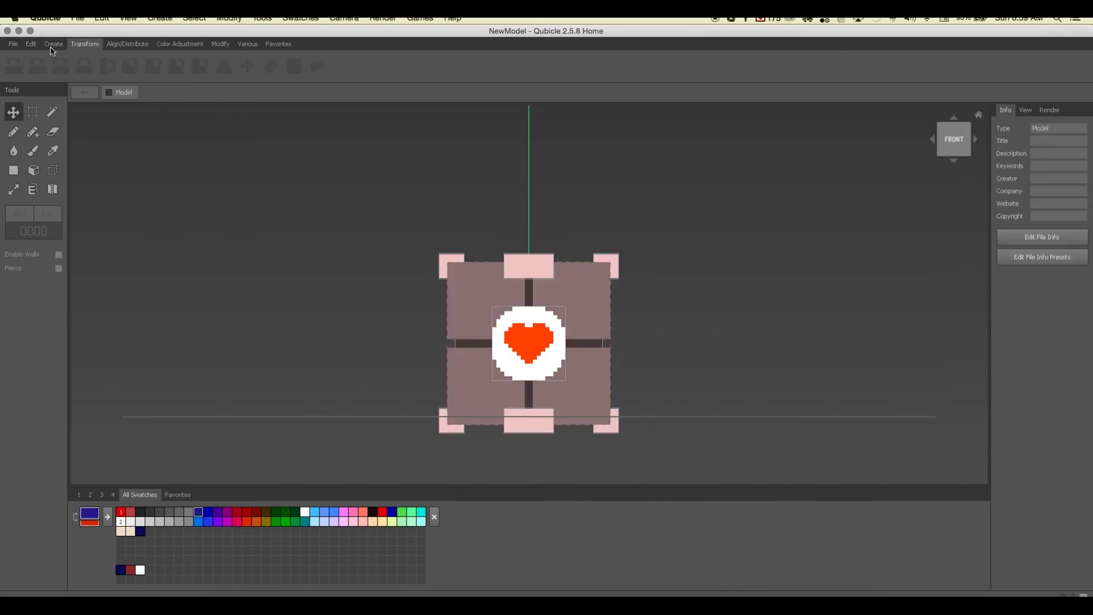
Create a 14 × 14 × 14 box and move it along X to about -53, clear of the companion cube's left side.
click(53, 44)
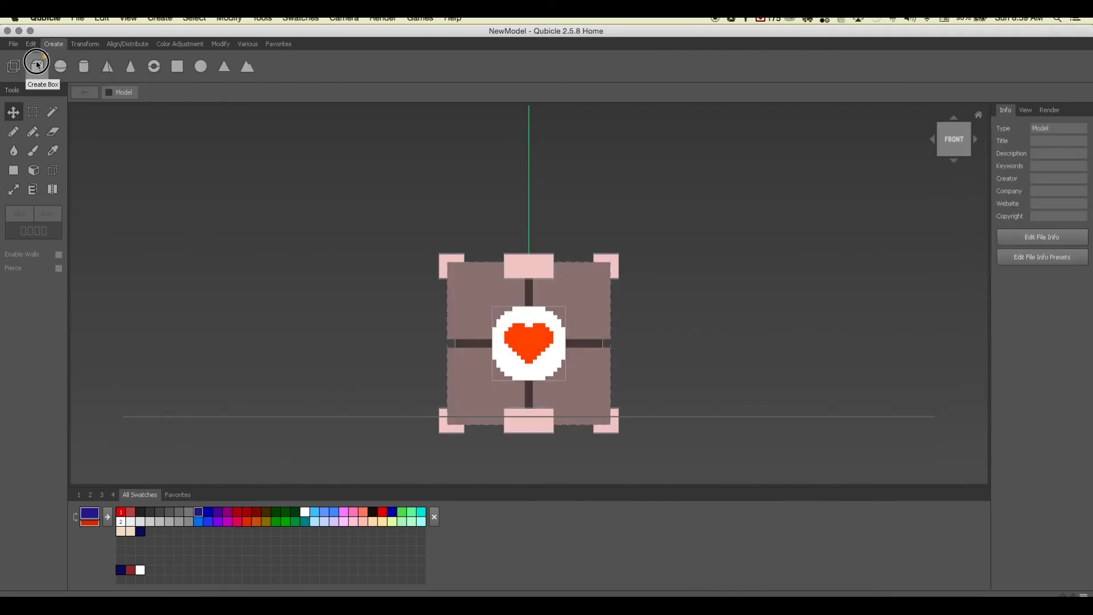
click(37, 66)
click(272, 411)
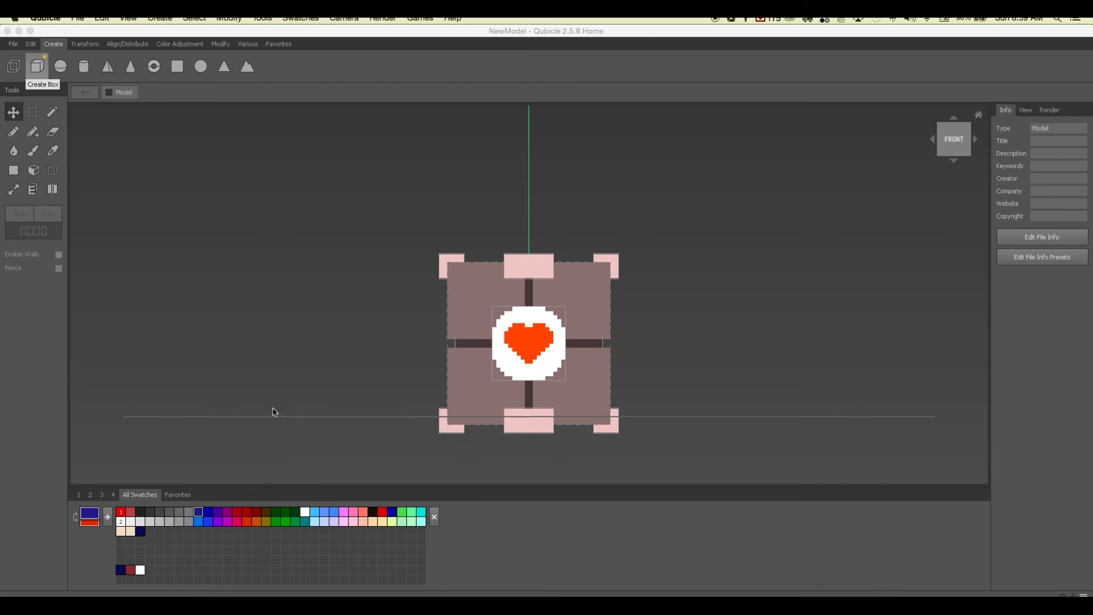
drag(604, 387, 416, 388)
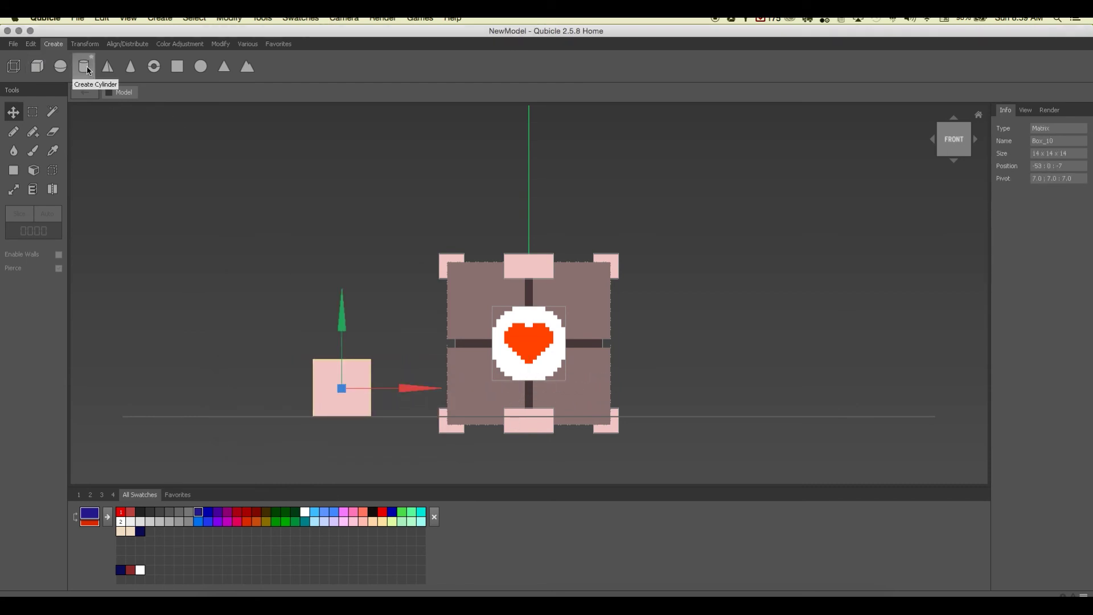
Create a white 16 × 16 × 16 cylinder and move it along X to -30, between the loose box and the cube.
click(85, 67)
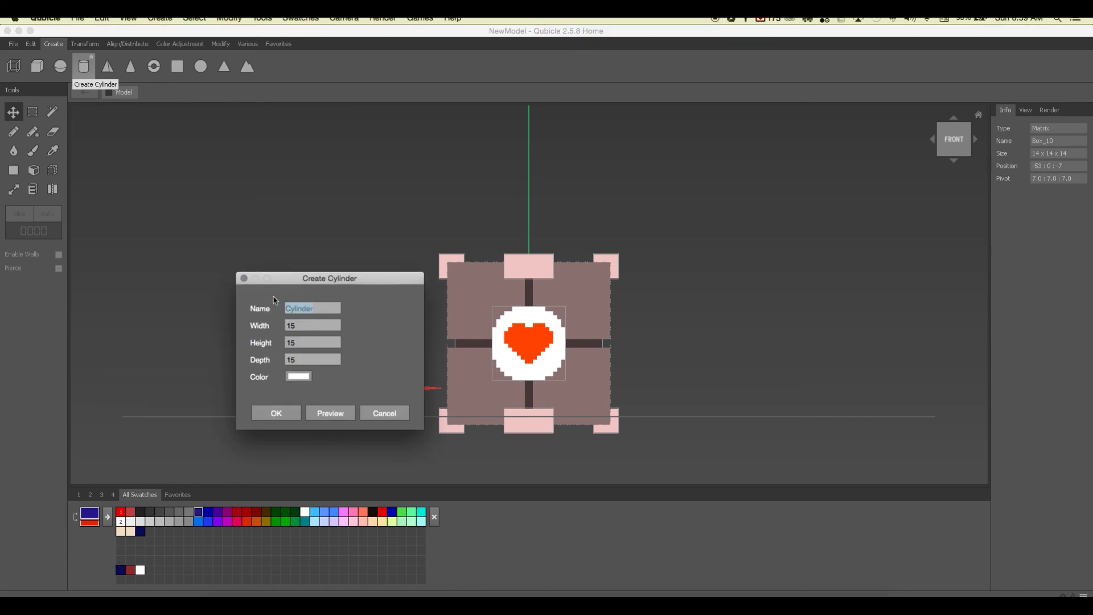
key(Tab)
double_click(289, 341)
click(282, 417)
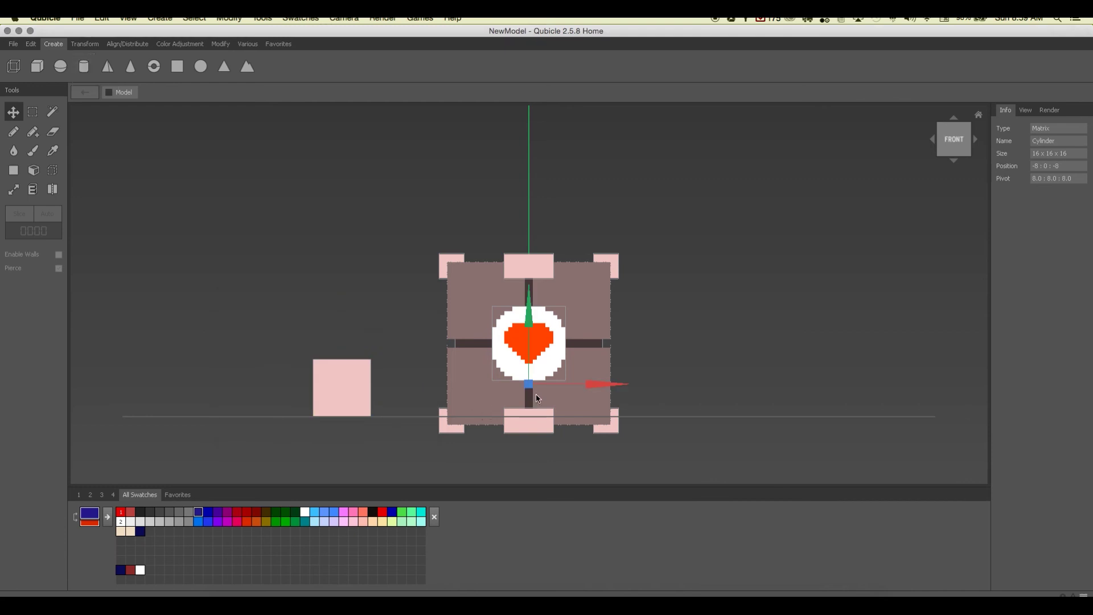
drag(620, 385, 486, 383)
Shift the loose box to X -59 and the cylinder to X -42, away from the cube.
click(346, 381)
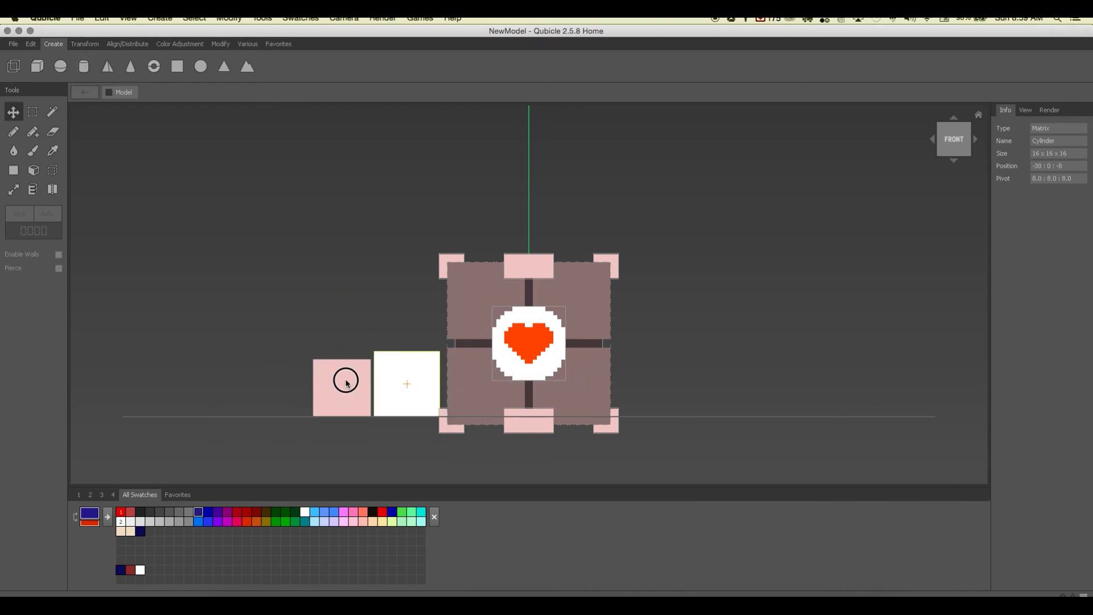
drag(413, 388, 389, 387)
click(408, 378)
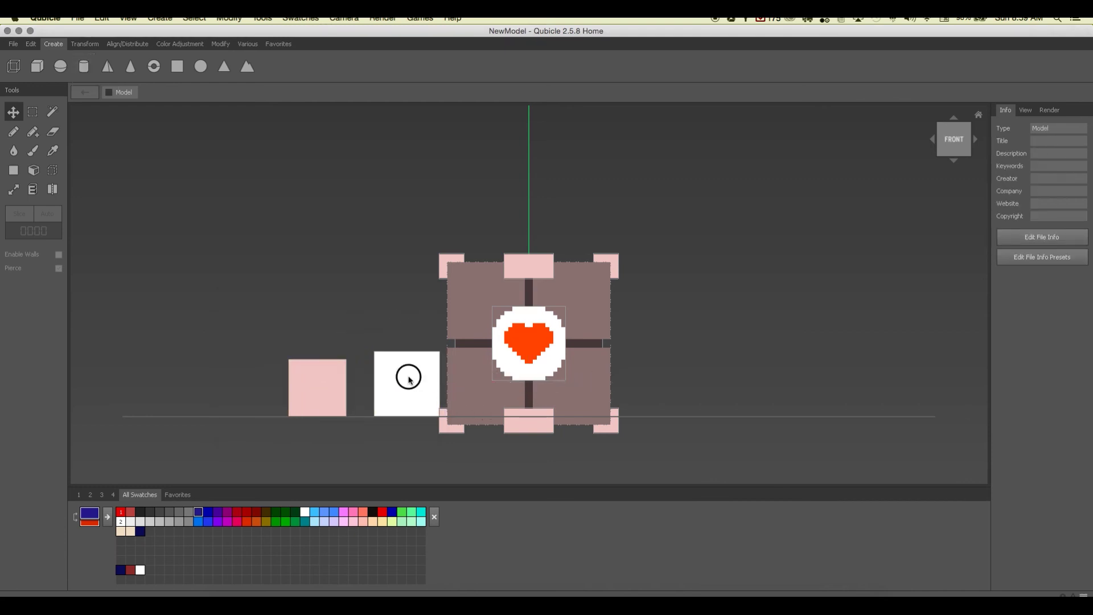
drag(483, 386, 467, 385)
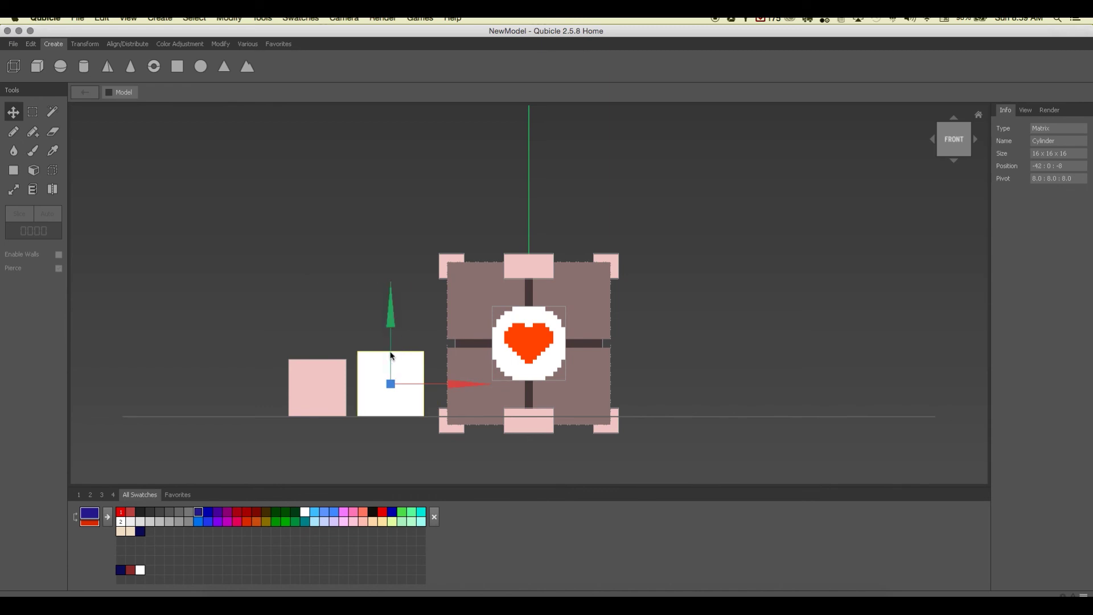
Rotate the cylinder 90 degrees about X and move it over the loose box's lower right corner as seen from the front.
click(79, 46)
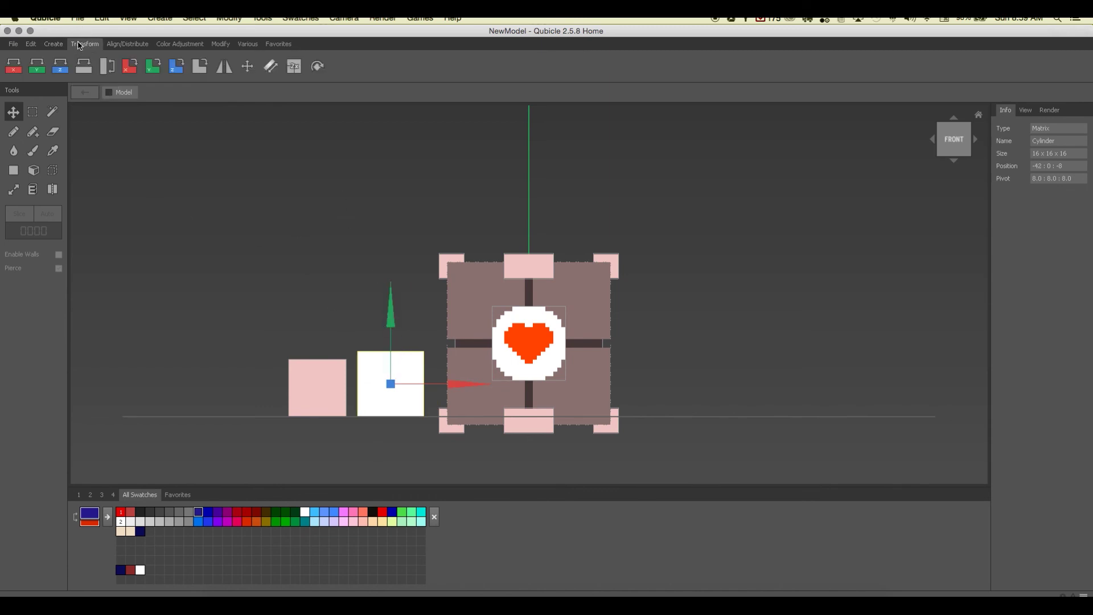
click(153, 71)
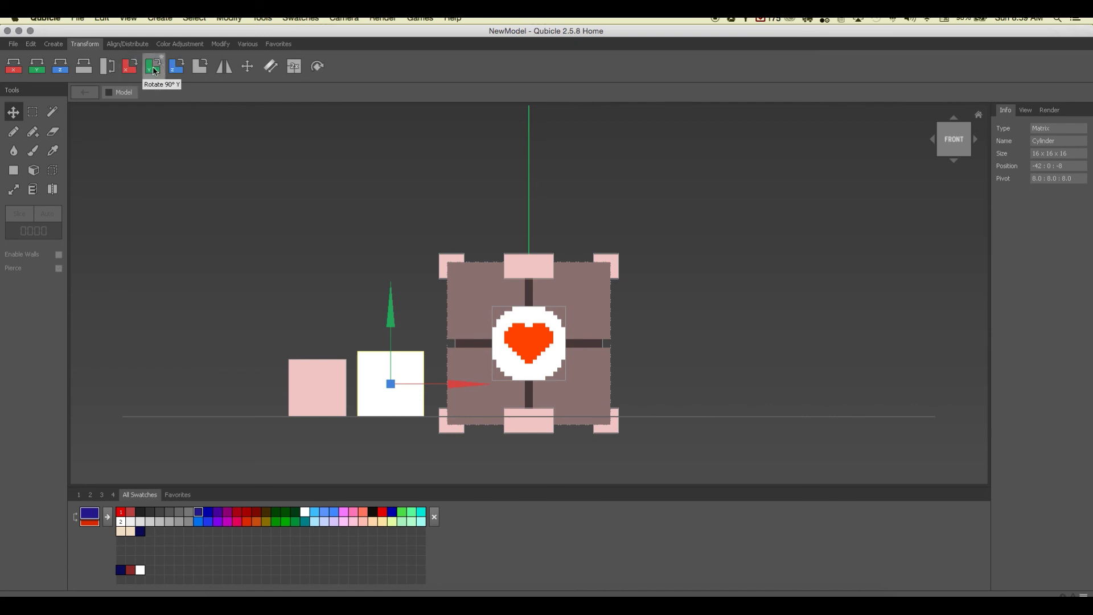
click(130, 67)
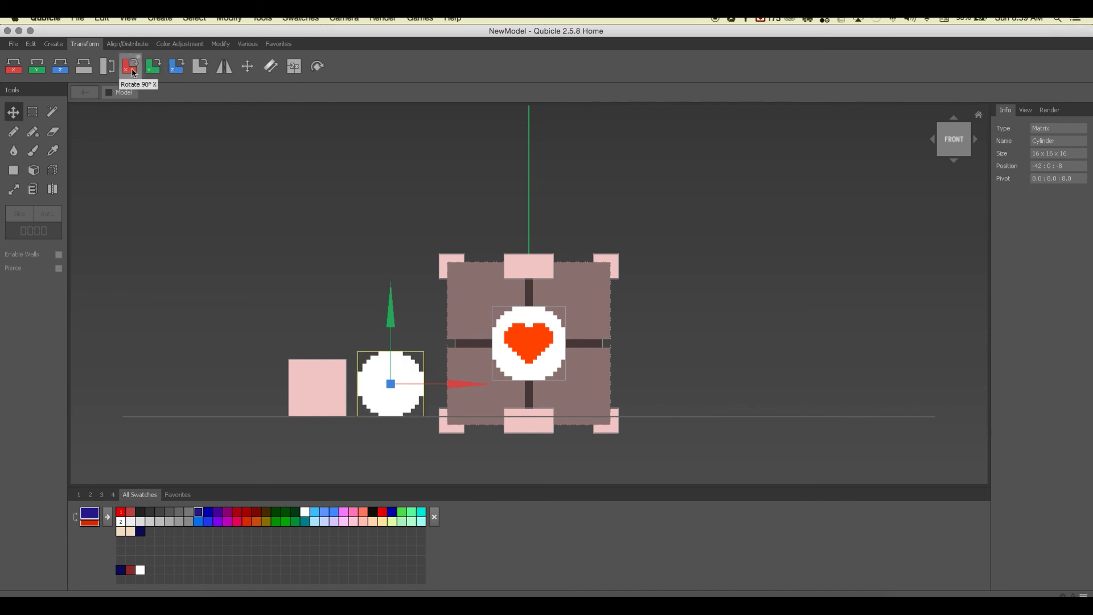
drag(390, 342, 389, 381)
drag(455, 424, 415, 421)
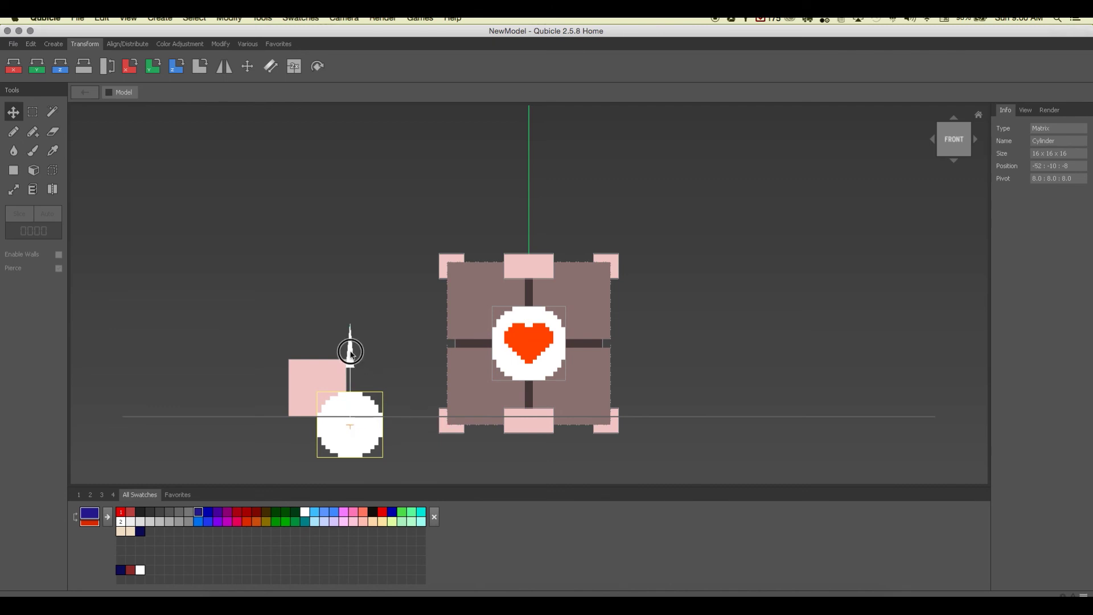
drag(350, 349, 349, 344)
Select the loose box and the overlapping cylinder and subtract the cylinder with a Boolean Difference.
click(371, 373)
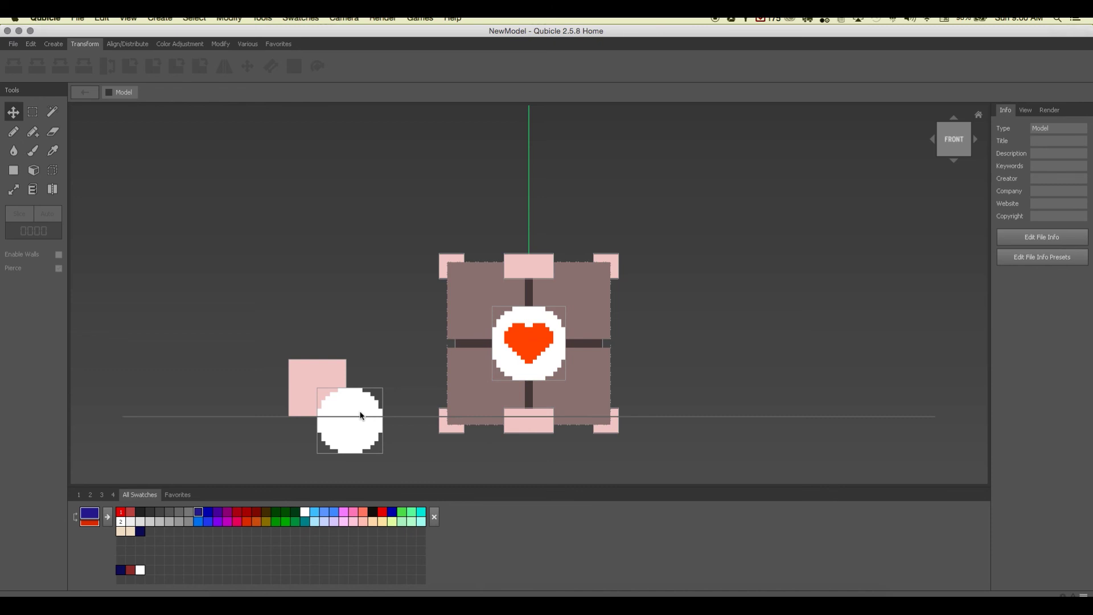
click(371, 407)
click(326, 378)
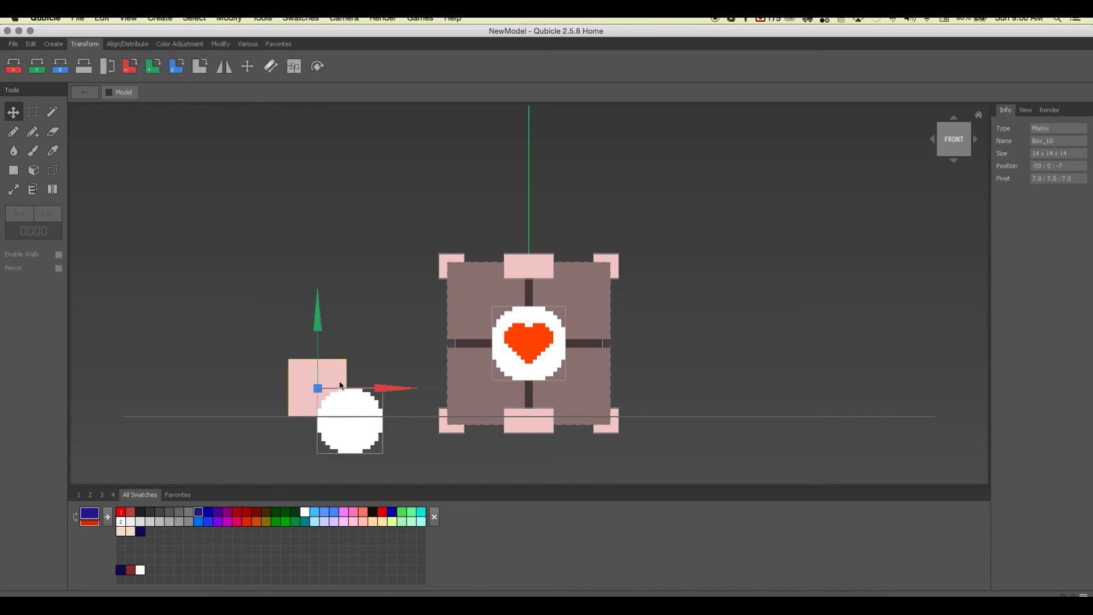
click(385, 354)
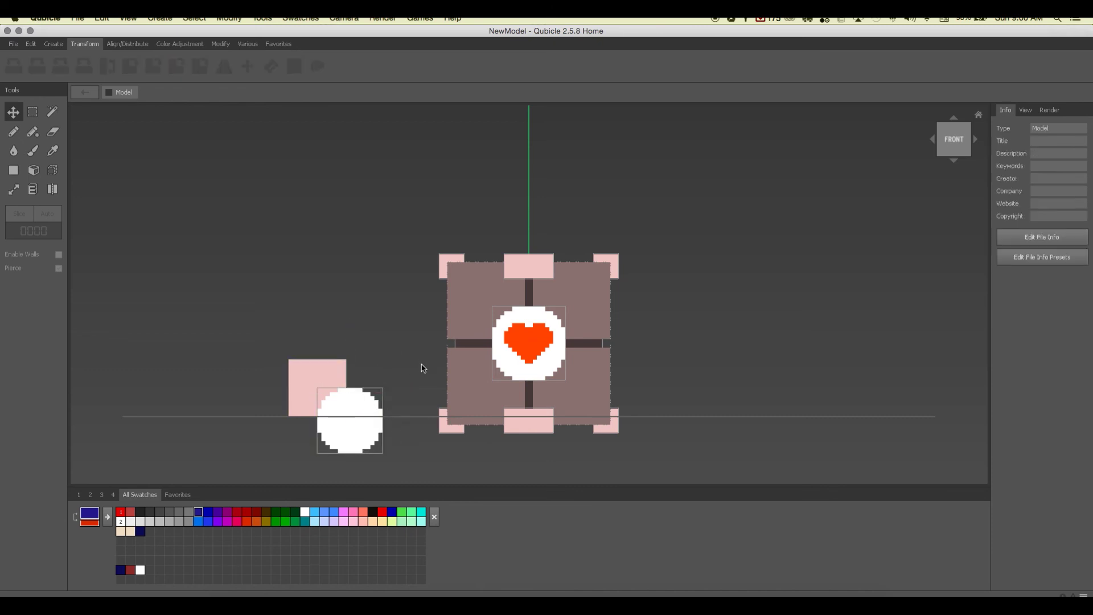
click(296, 367)
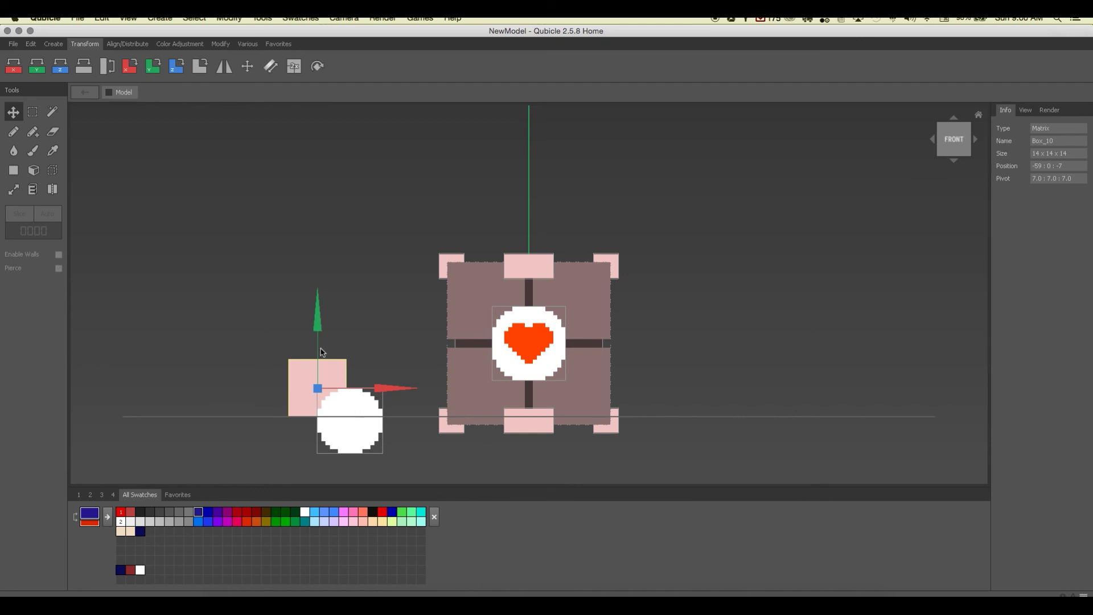
shift+click(365, 412)
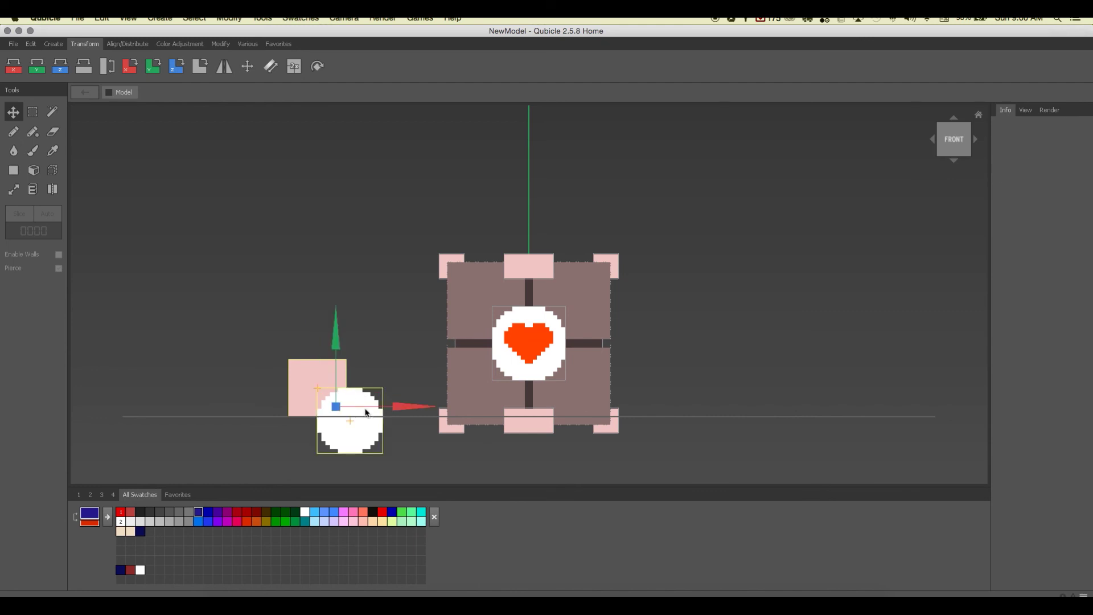
click(227, 18)
mouse_move(264, 108)
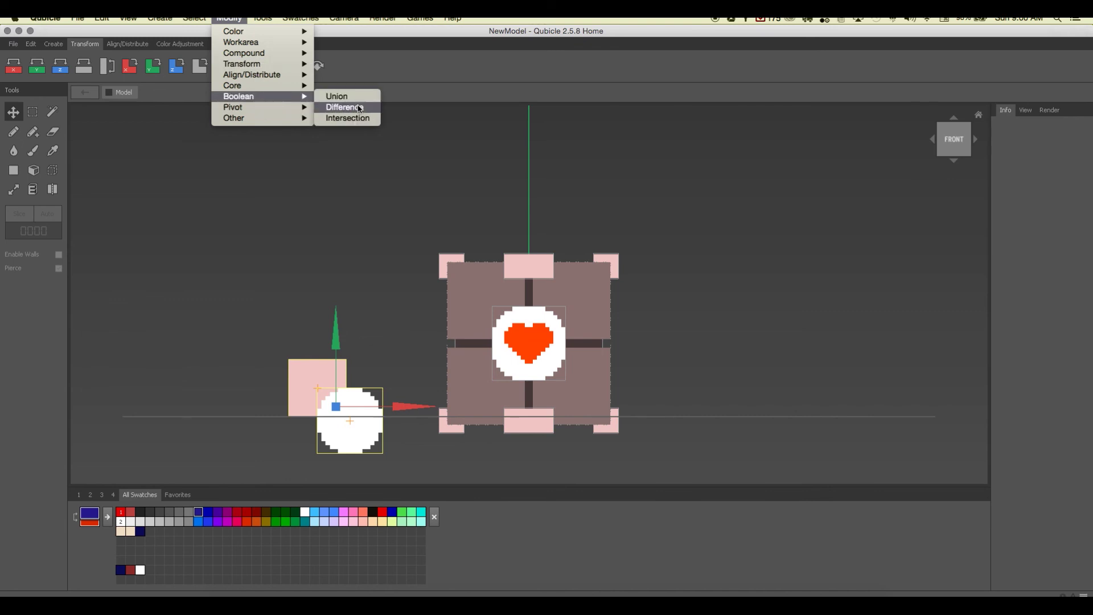
click(359, 108)
right_drag(367, 239, 438, 355)
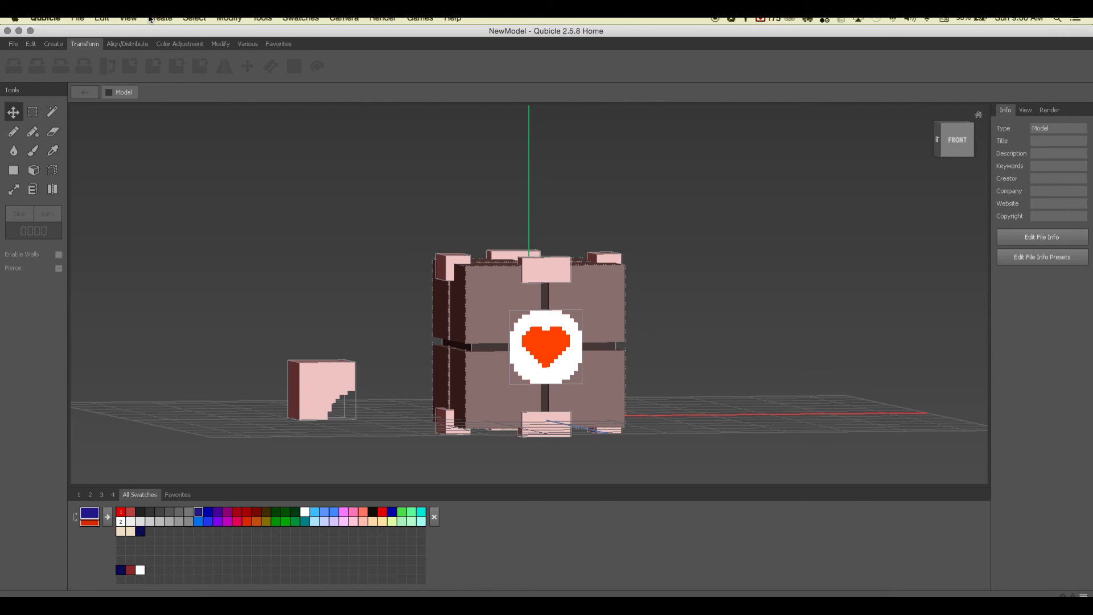
Create another 16 × 16 × 16 cylinder, move it to the notched box at X -57 and rotate it 90 degrees about Z.
click(53, 44)
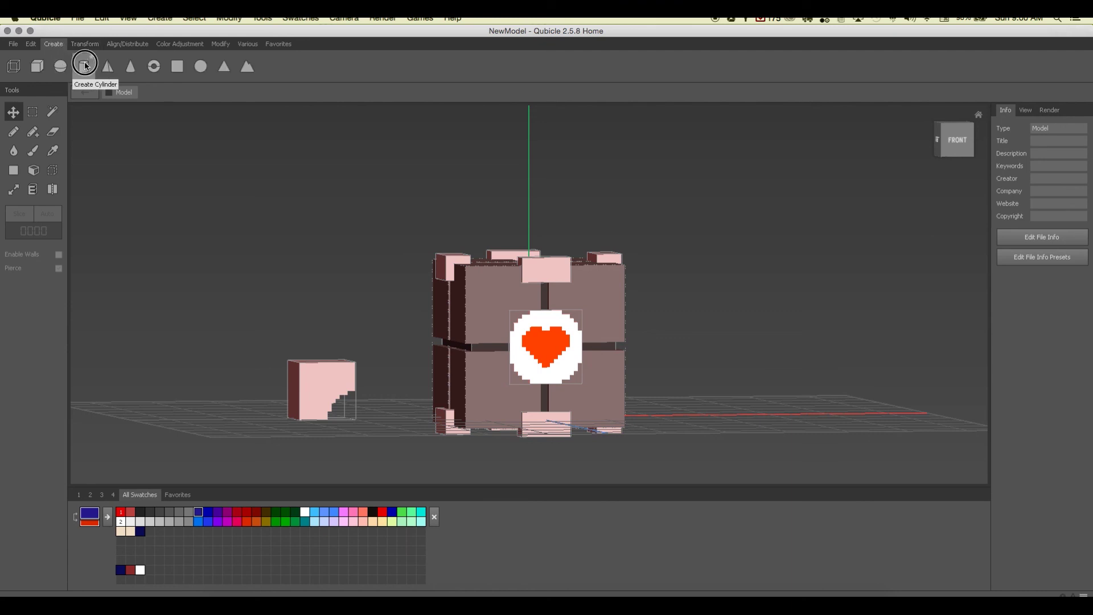
click(83, 66)
click(276, 413)
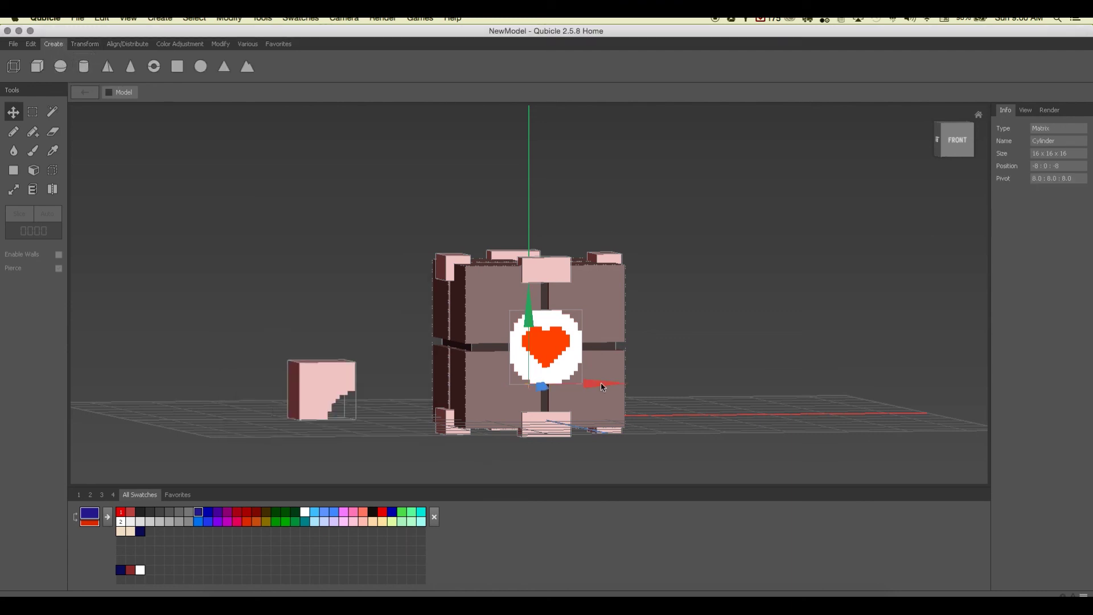
drag(599, 385, 337, 388)
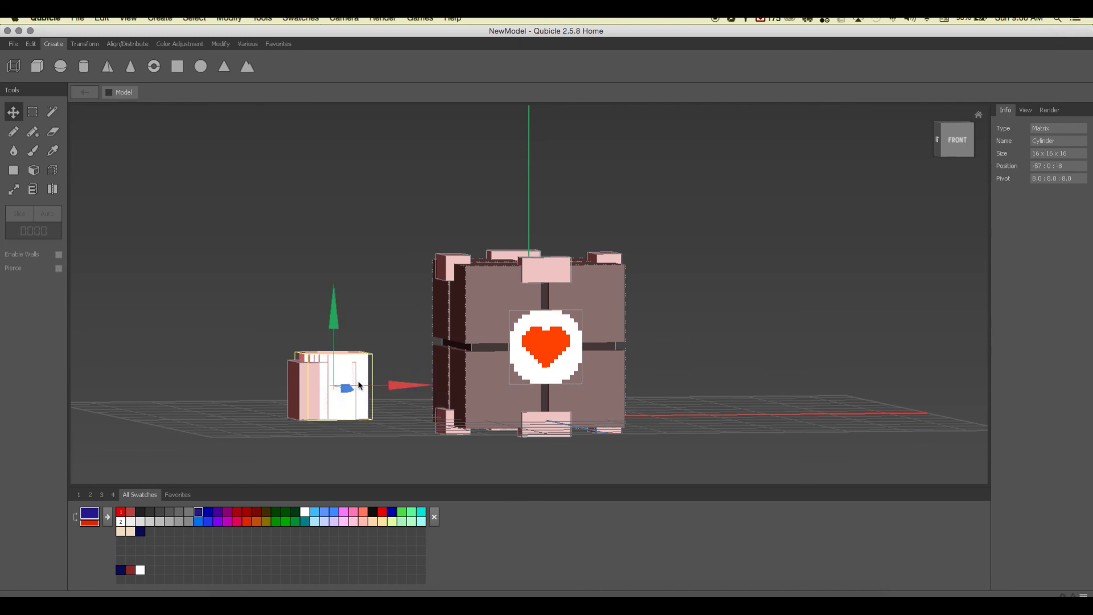
click(92, 46)
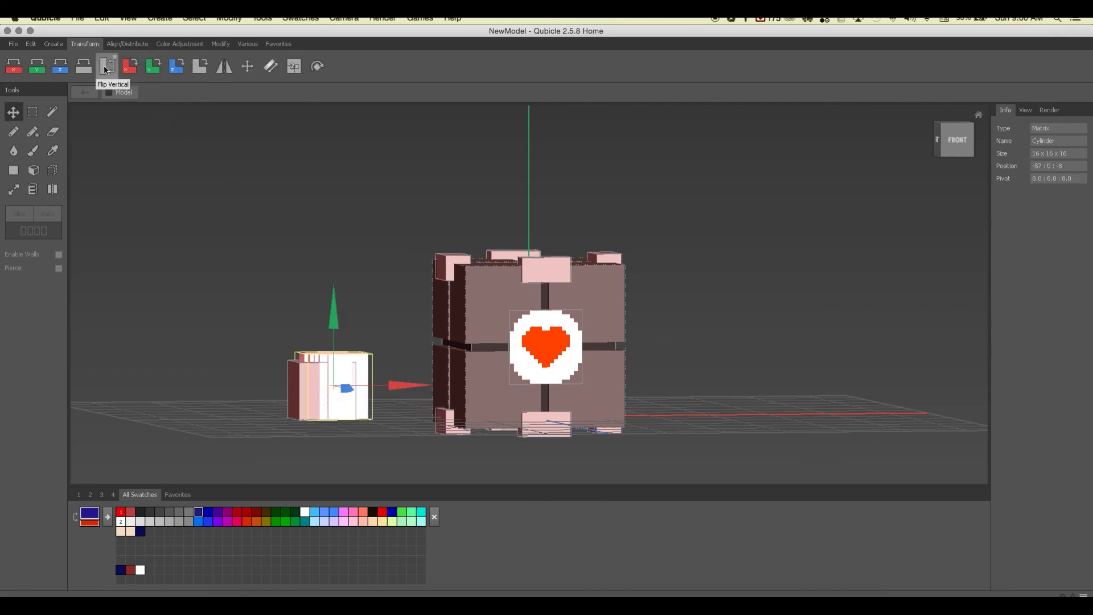
click(176, 66)
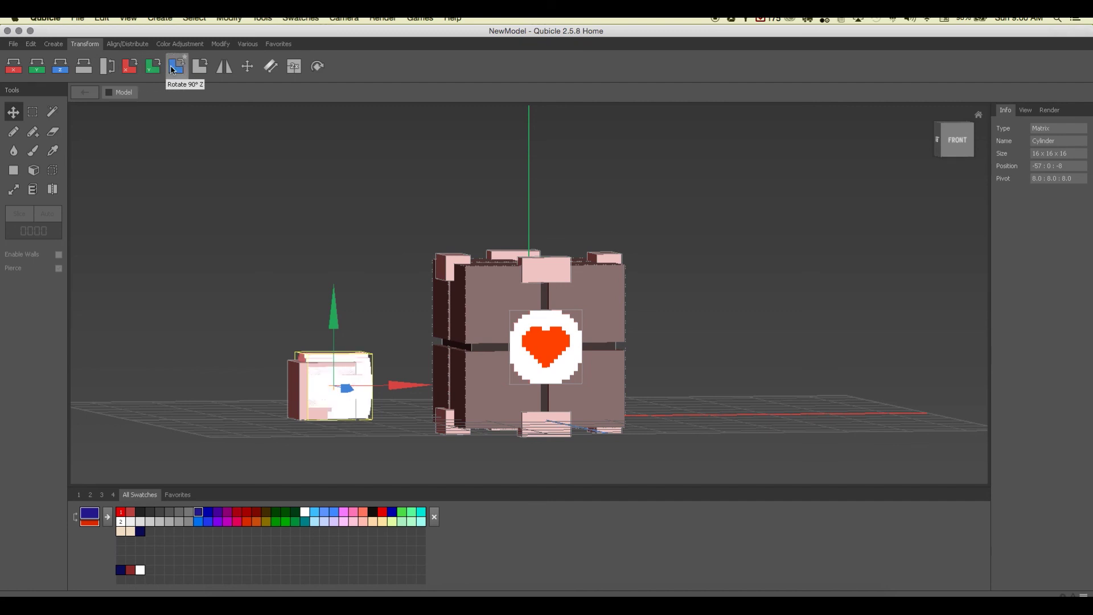
Move the new cylinder to position -60, -7, -16 so it overlaps a lower corner of the notched box's side.
right_drag(328, 351, 456, 377)
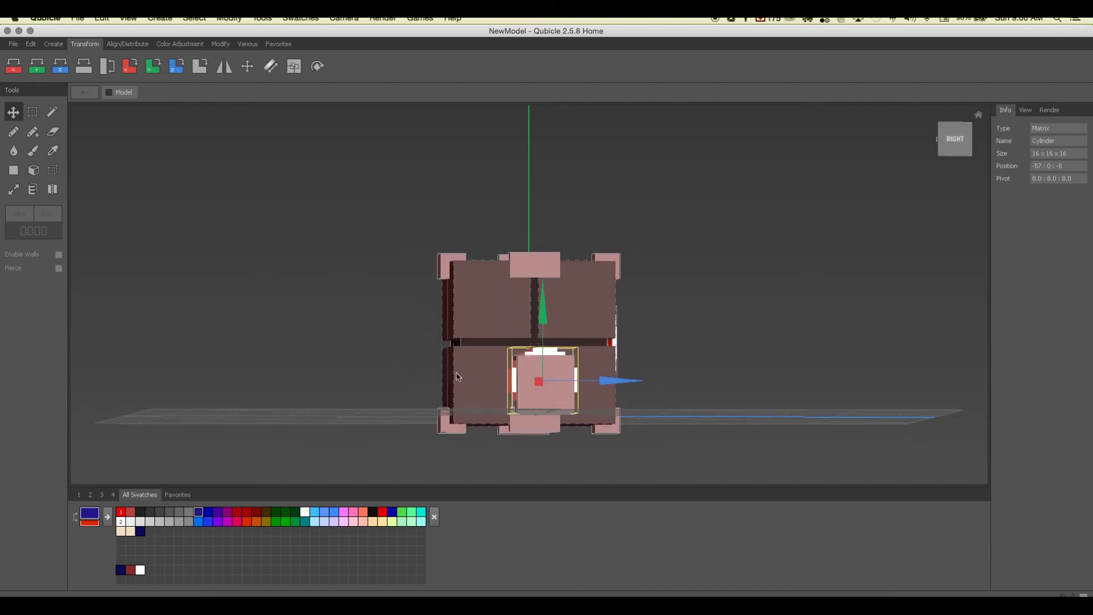
drag(626, 386, 512, 382)
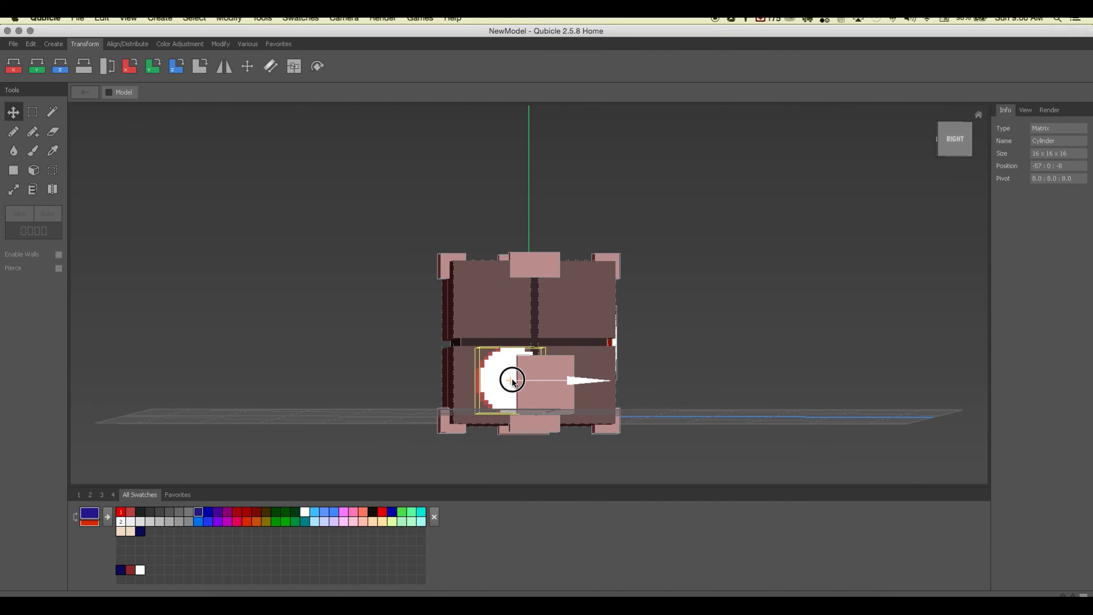
right_drag(511, 381, 597, 400)
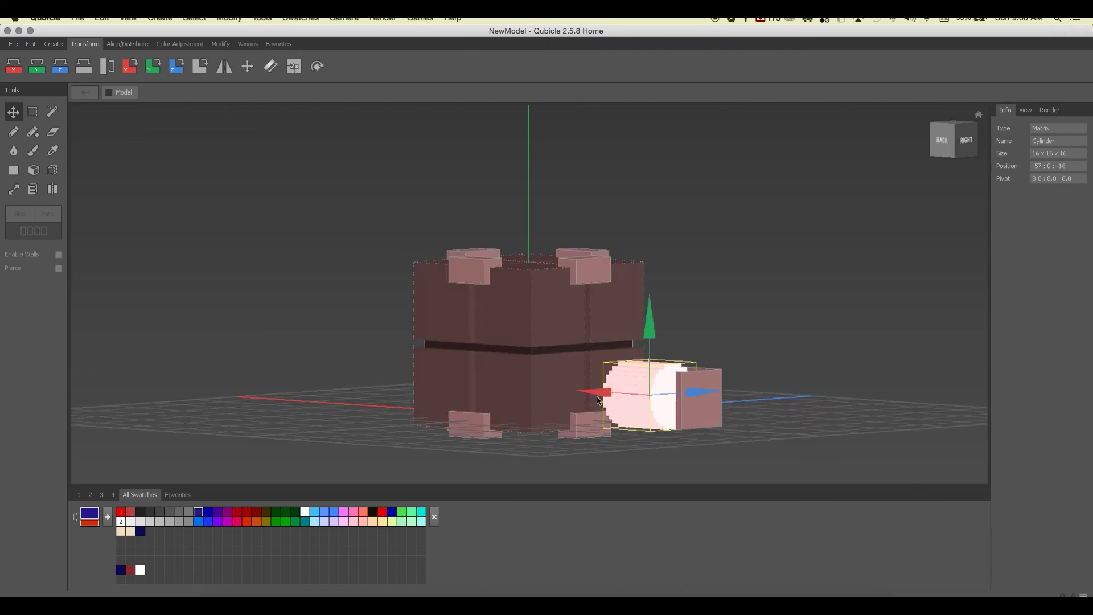
drag(597, 392, 596, 386)
right_drag(596, 386, 570, 431)
scroll(548, 425, up, 2)
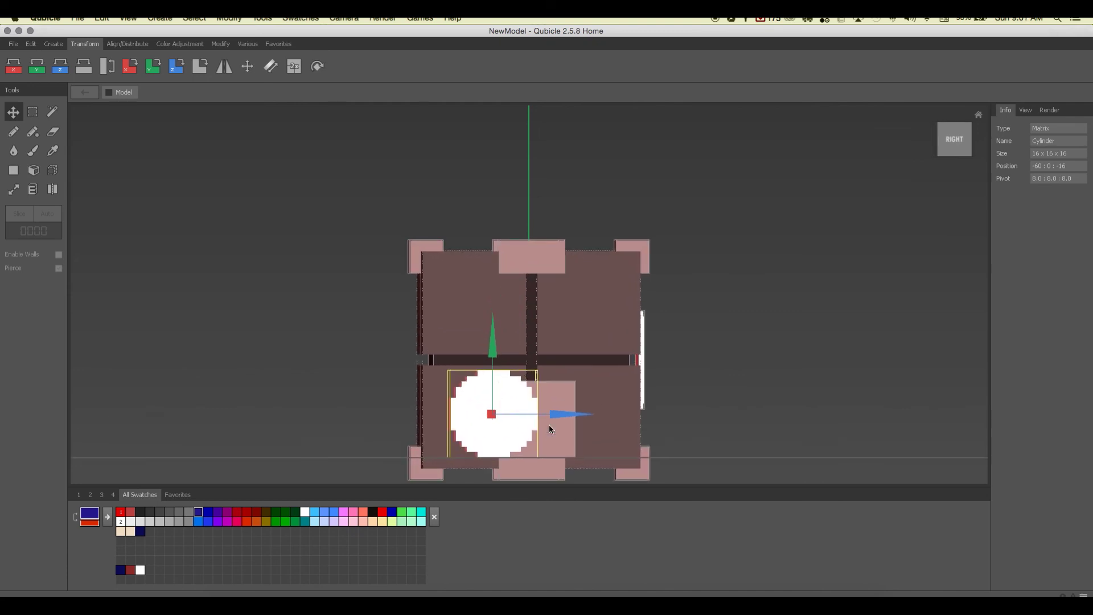
drag(492, 353, 490, 391)
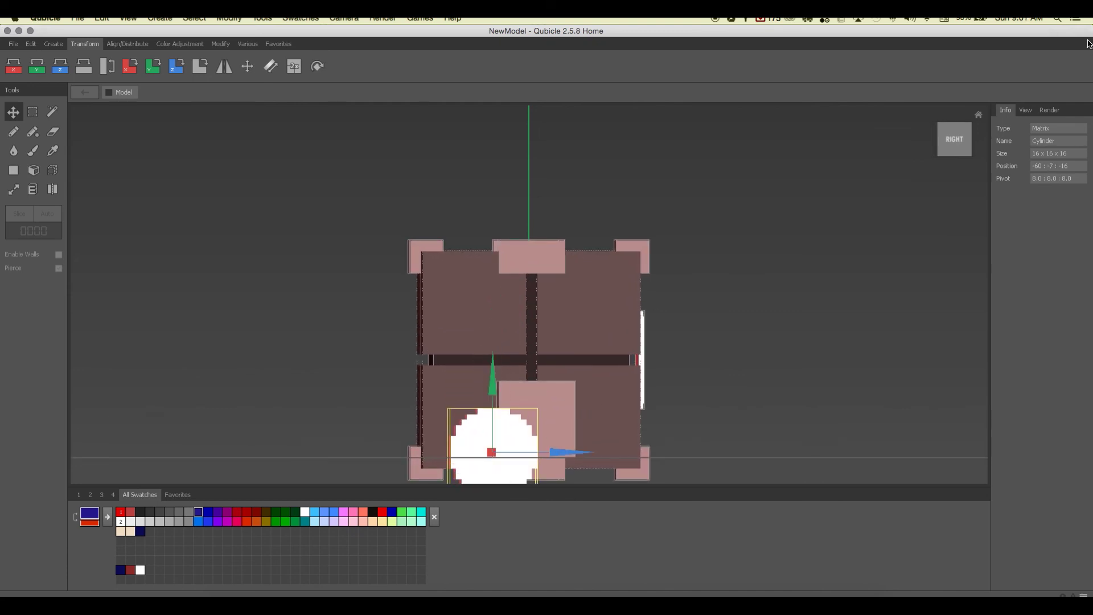
Fine-tune the cylinder's overlap with the notched box from the right view, lowering it to Y -9.
click(942, 146)
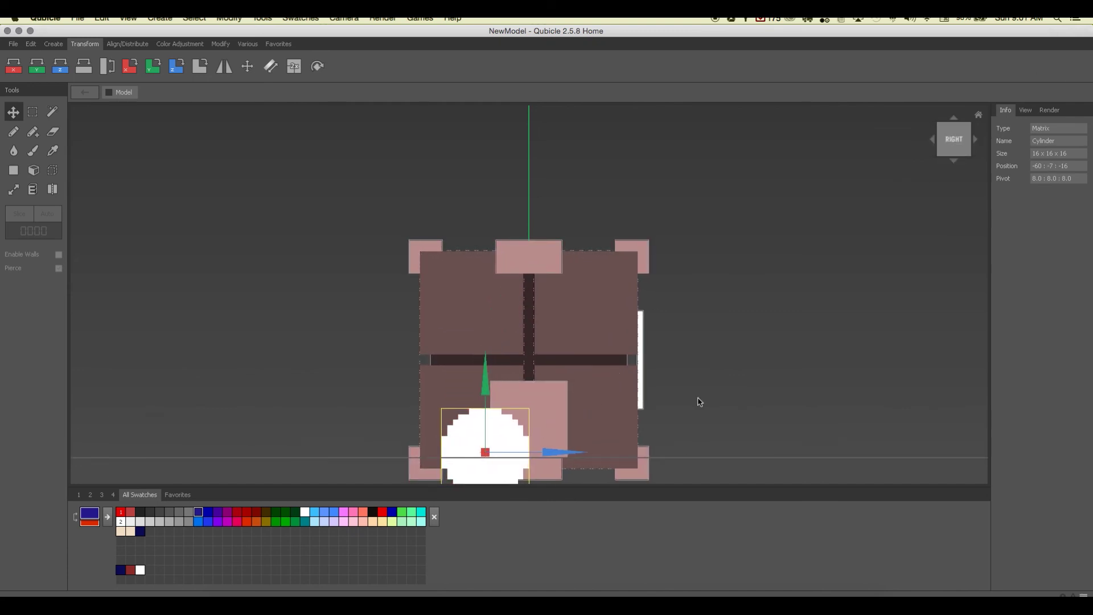
scroll(692, 398, down, 1)
click(490, 360)
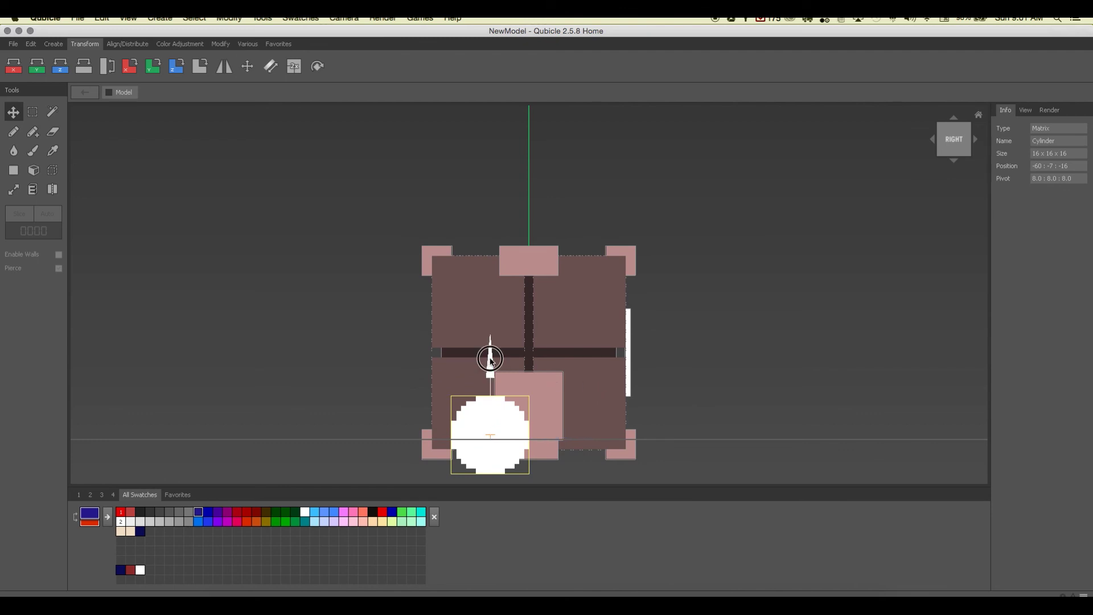
mouse_move(490, 359)
mouse_down()
mouse_move(488, 393)
mouse_move(487, 353)
mouse_up()
right_drag(748, 431, 735, 433)
right_drag(626, 381, 643, 382)
mouse_move(508, 359)
mouse_down()
mouse_move(503, 349)
mouse_move(503, 375)
mouse_up()
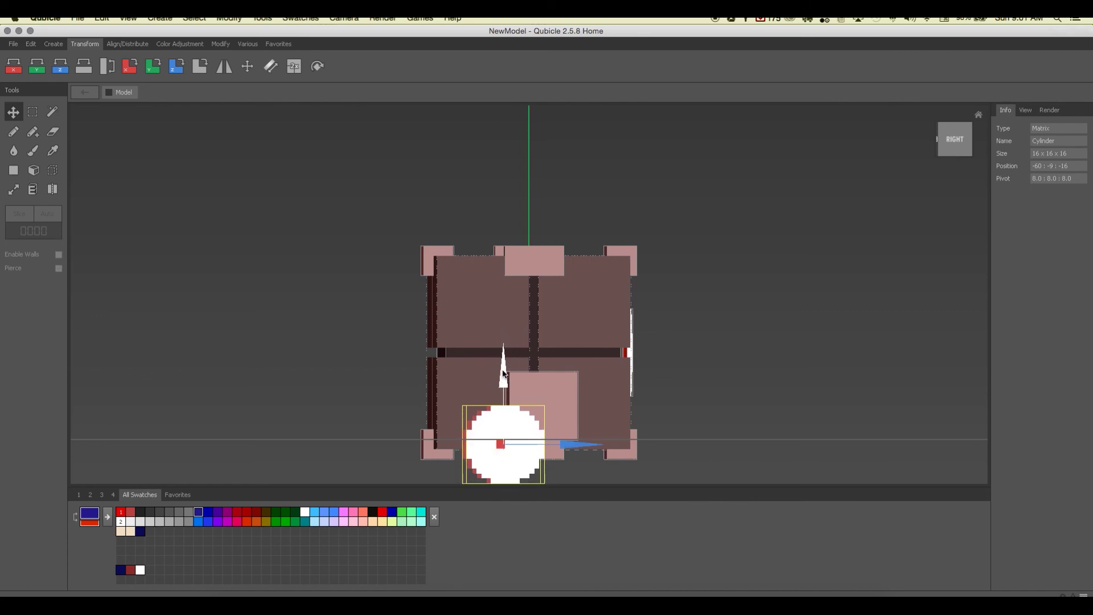
mouse_move(588, 447)
mouse_down()
mouse_move(576, 445)
mouse_move(591, 446)
mouse_up()
Select the notched box and the overlapping cylinder, and subtract the cylinder with a Boolean Difference.
click(653, 383)
click(563, 377)
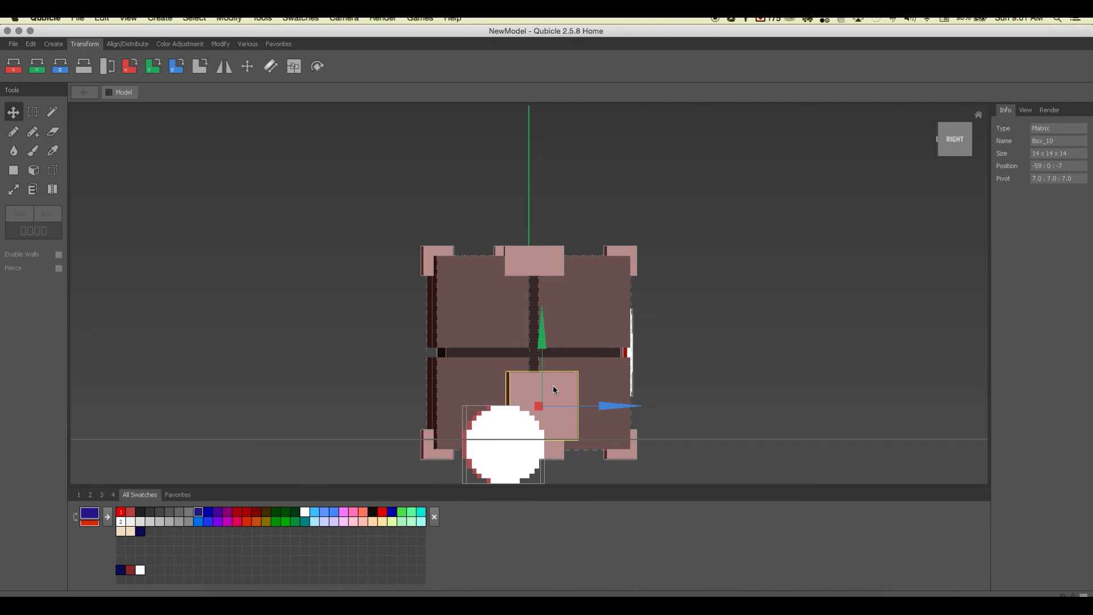
shift+click(507, 432)
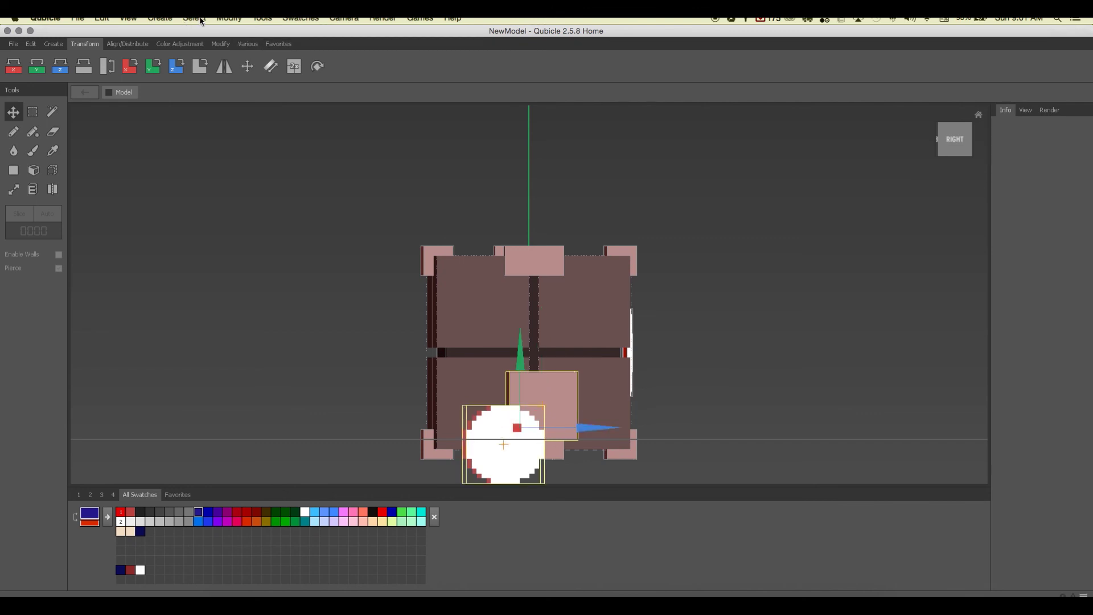
click(229, 19)
mouse_move(256, 96)
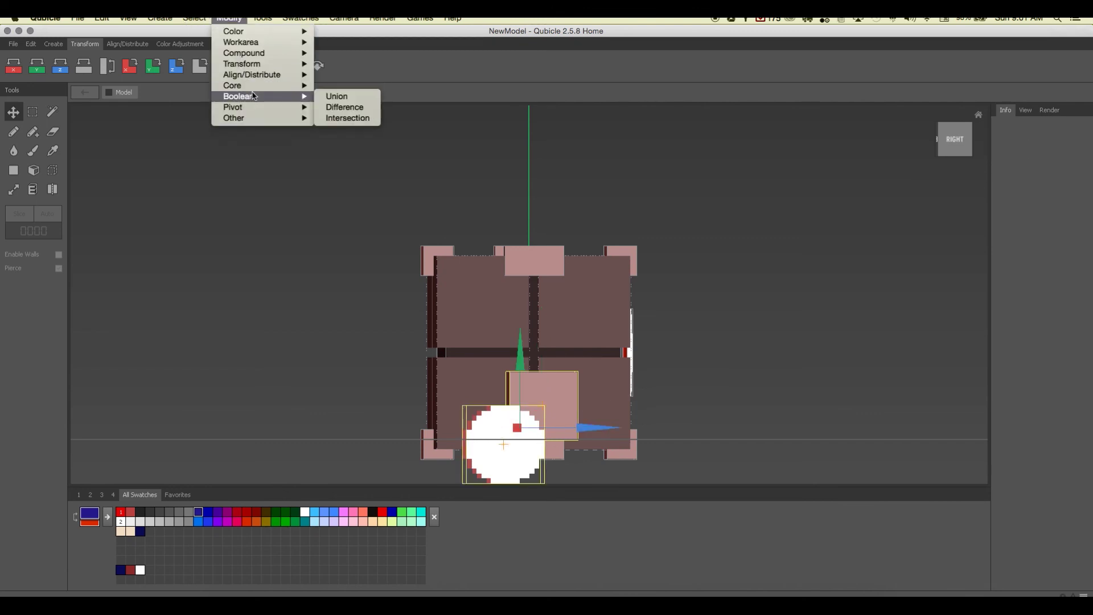
click(354, 108)
Move the notched box onto the companion cube's upper front-left corner at position -24, 27, 12.
right_drag(743, 317, 381, 433)
click(403, 363)
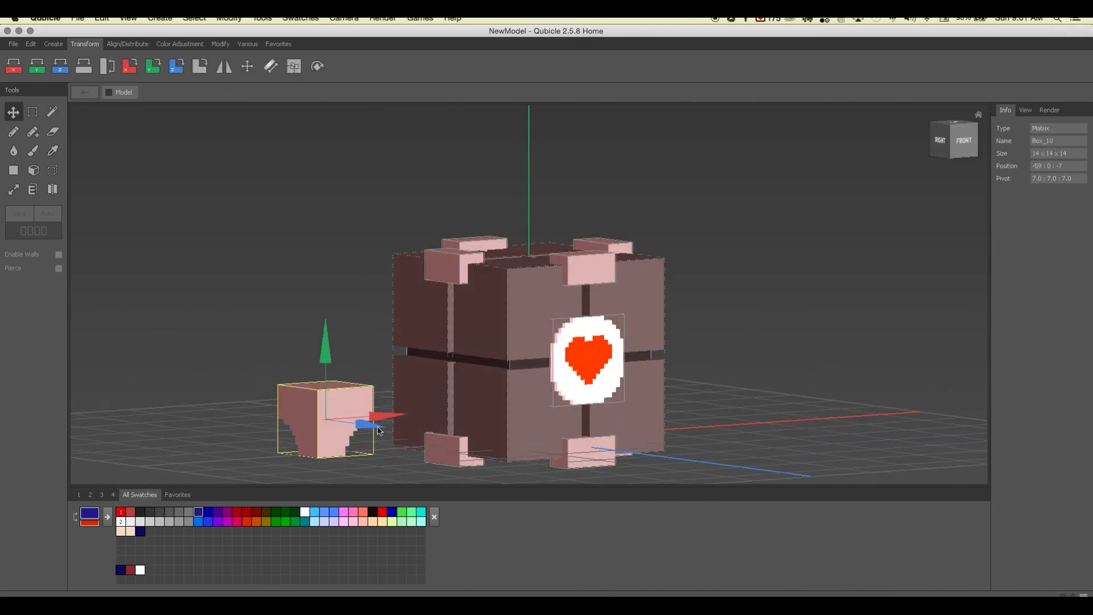
drag(378, 419, 518, 425)
drag(521, 346, 505, 281)
right_drag(572, 359, 550, 320)
drag(522, 290, 508, 291)
right_drag(507, 292, 595, 312)
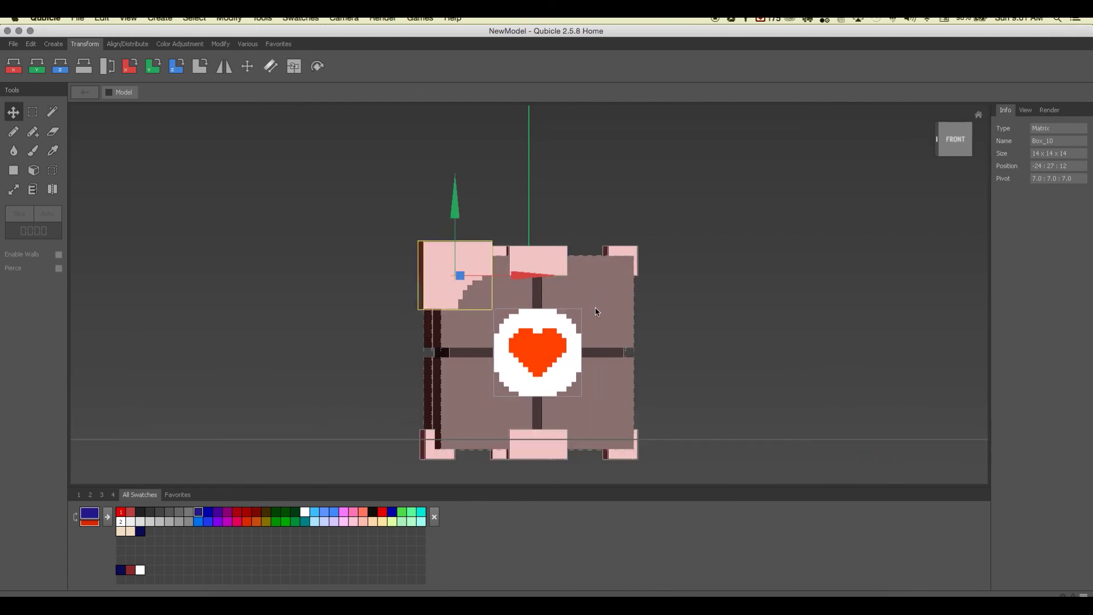
Duplicate the notched corner box and place a vertically mirrored copy at the cube's lower front-left corner.
click(795, 336)
right_drag(771, 334, 765, 336)
click(463, 271)
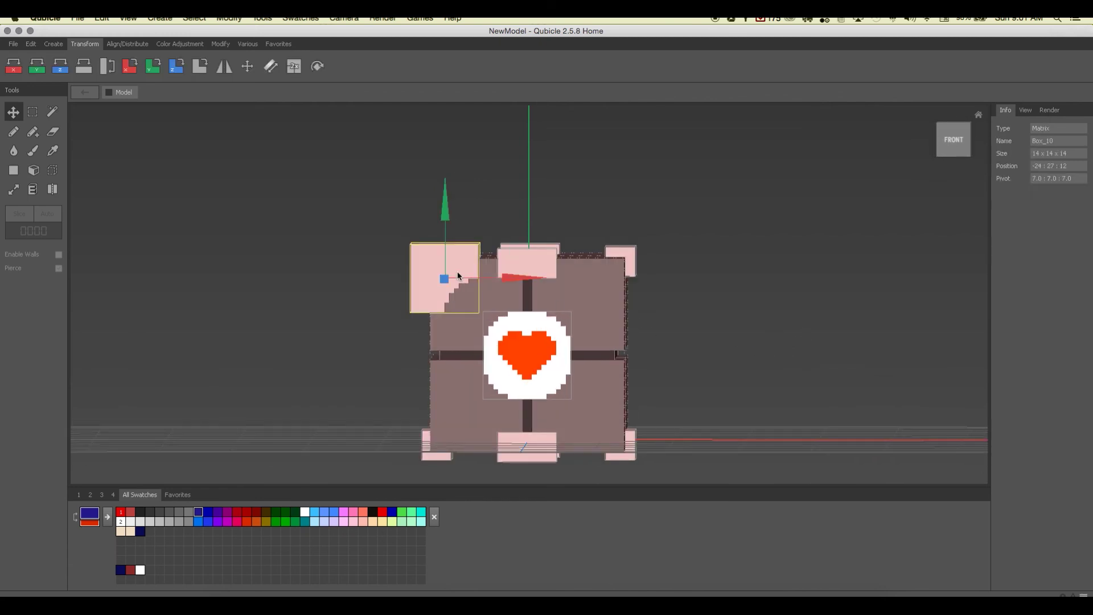
click(447, 214)
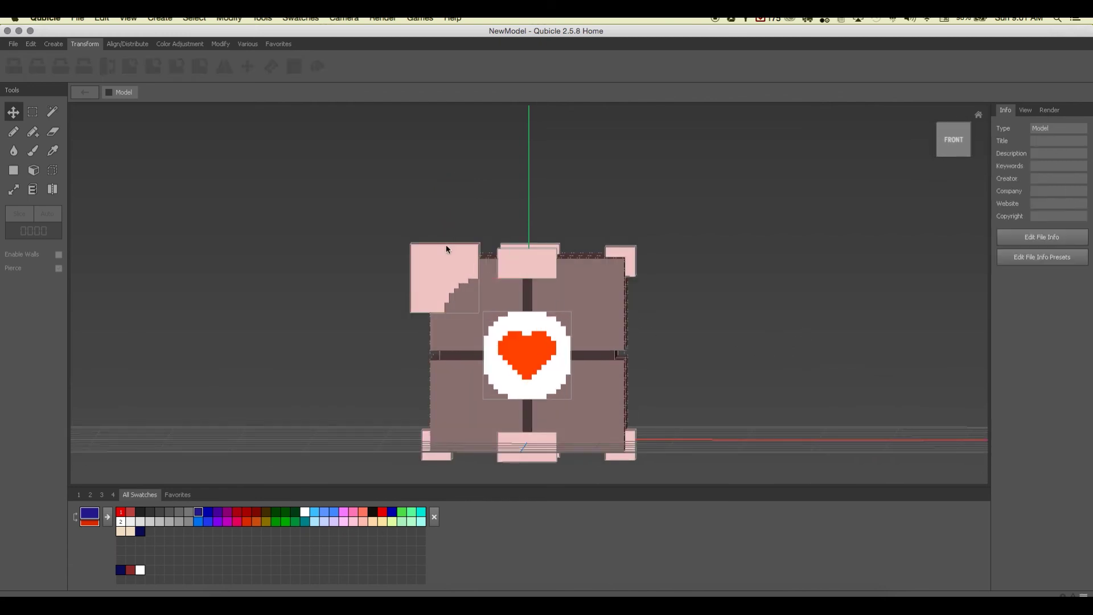
click(445, 263)
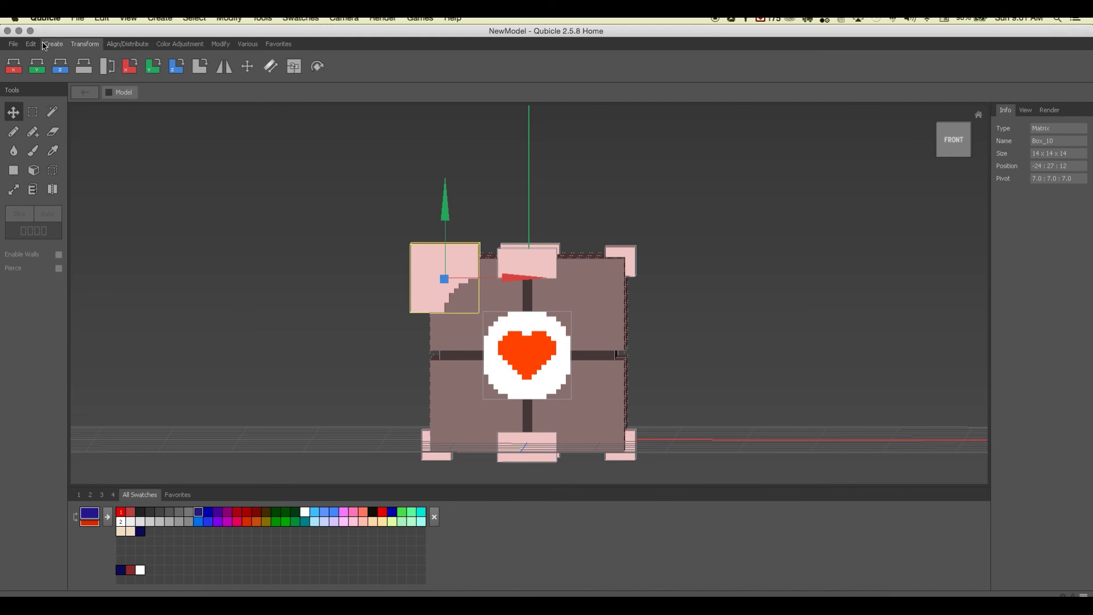
click(153, 66)
click(953, 139)
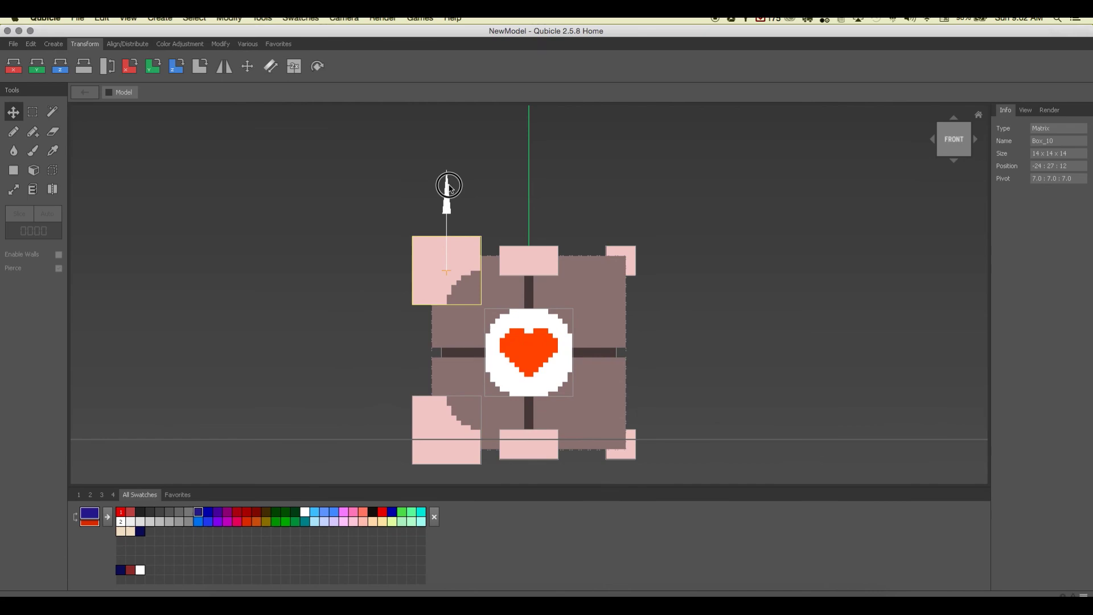
click(151, 66)
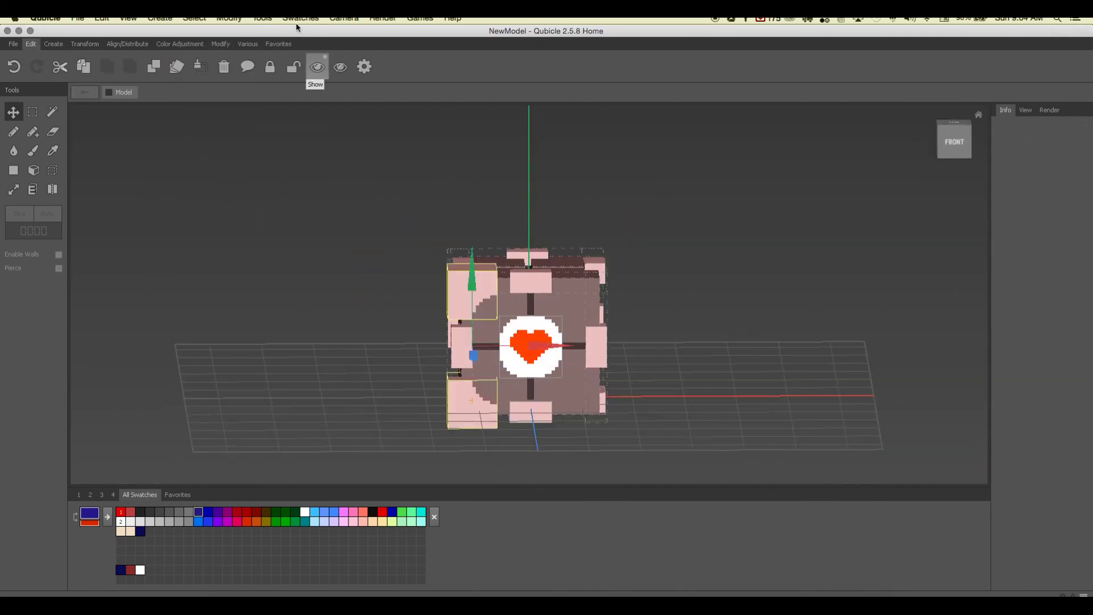
Switch to MagicaVoxel, turn the CompanionCubeVox model towards its front heart face, render it and set the material to Metal for all voxels.
click(1036, 342)
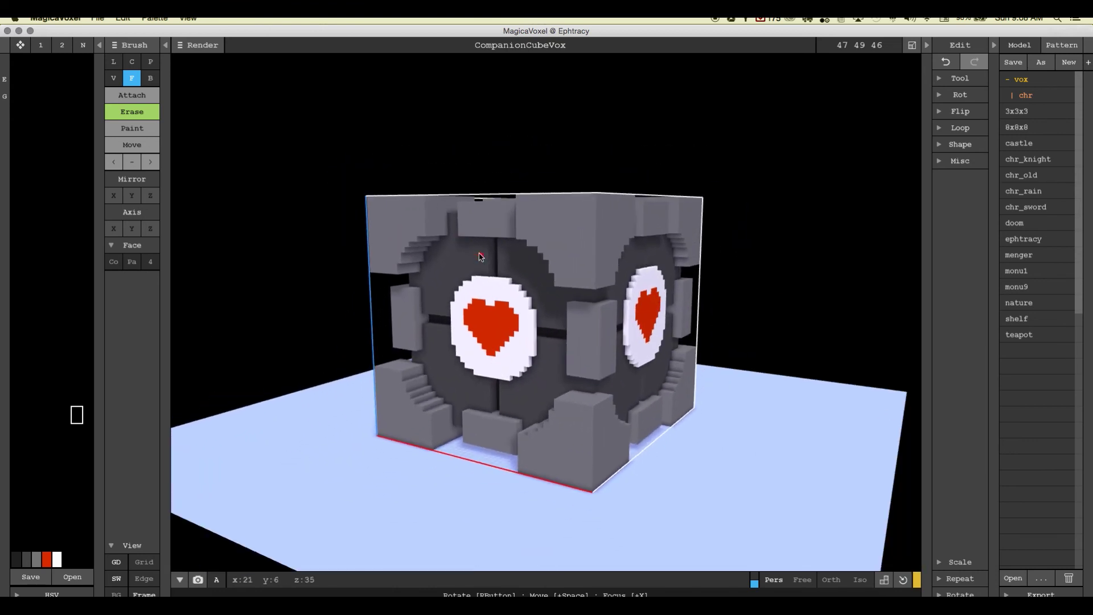
right_drag(480, 258, 454, 249)
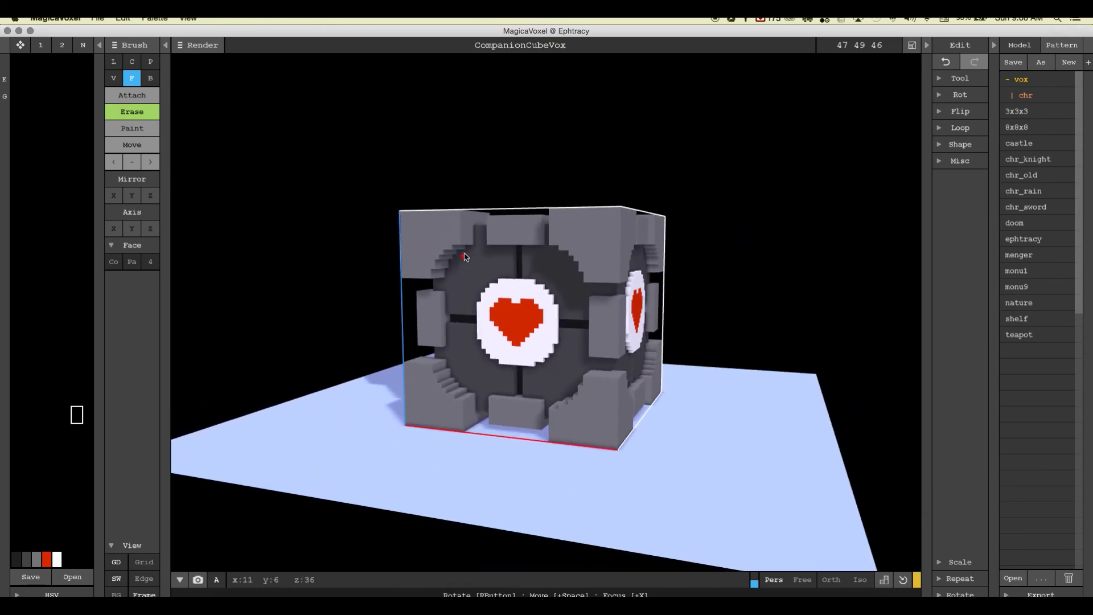
click(209, 47)
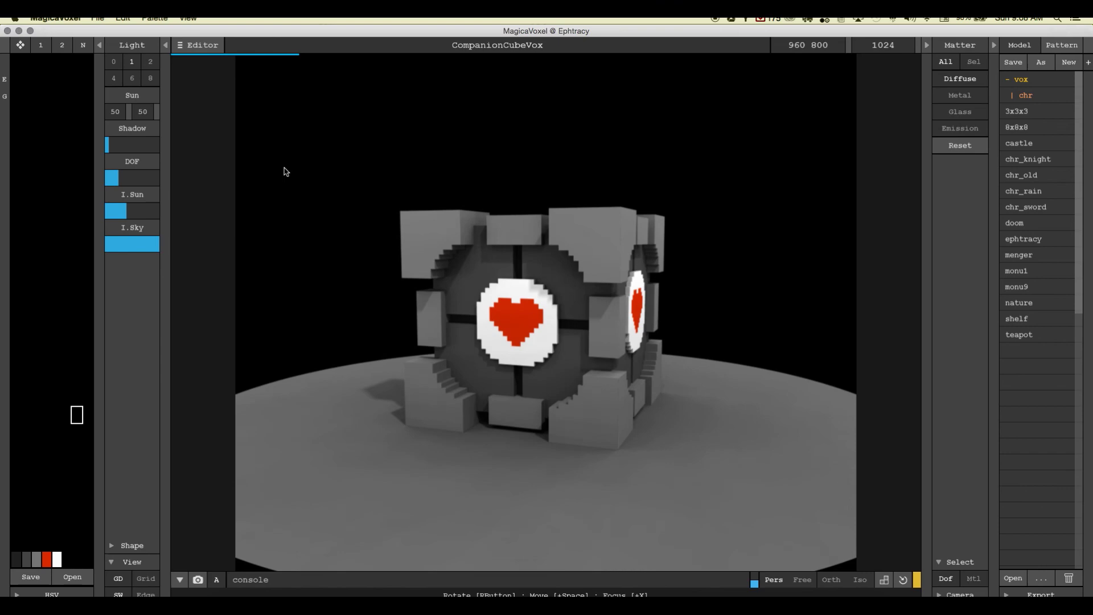
click(959, 95)
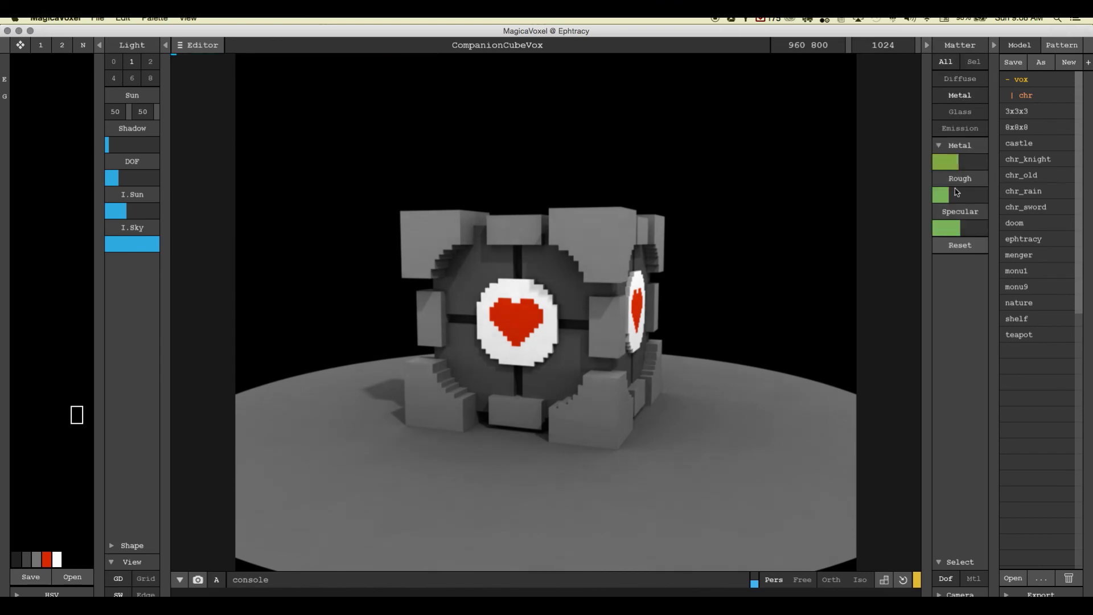